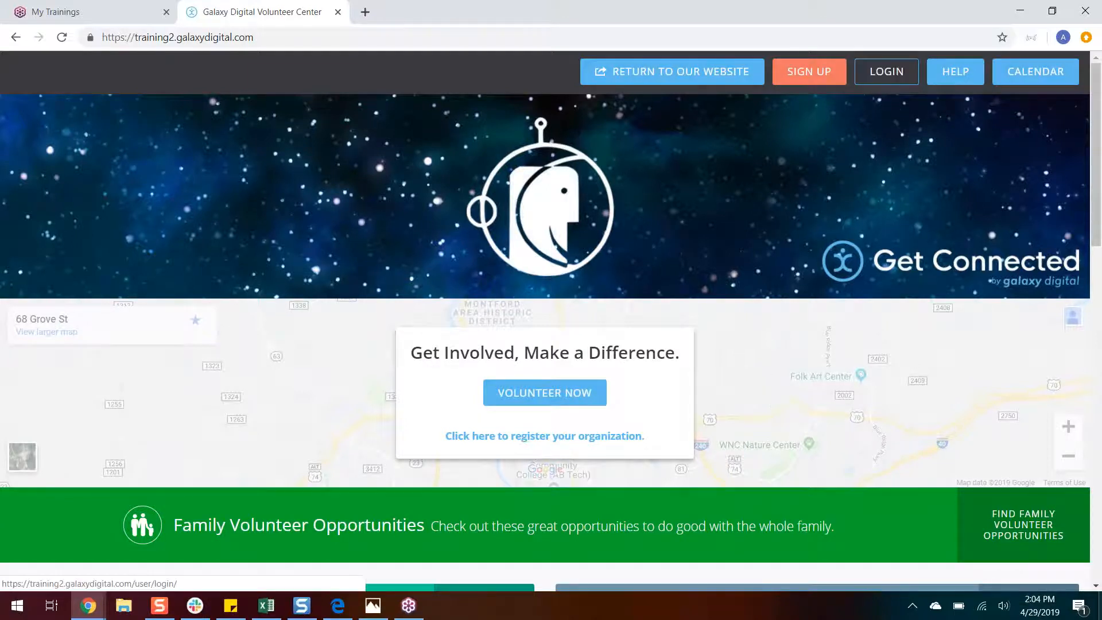
Step: Log in to the volunteer center site with the agency manager's e-mail address and account password
click(886, 71)
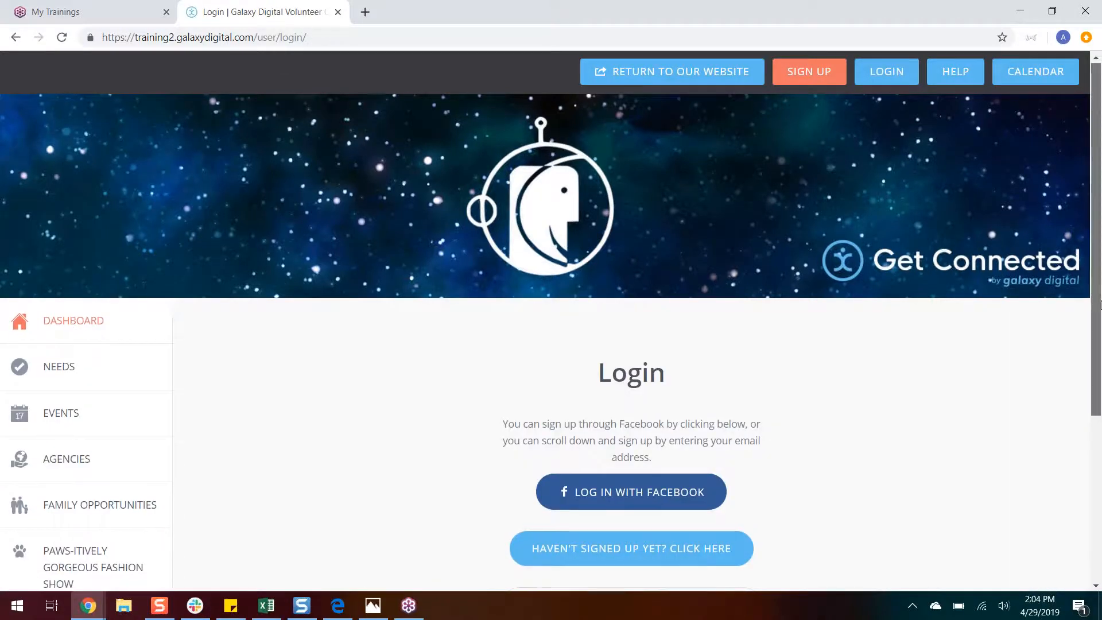
scroll(601, 423, down, 3)
click(596, 441)
text(autum@example.com)
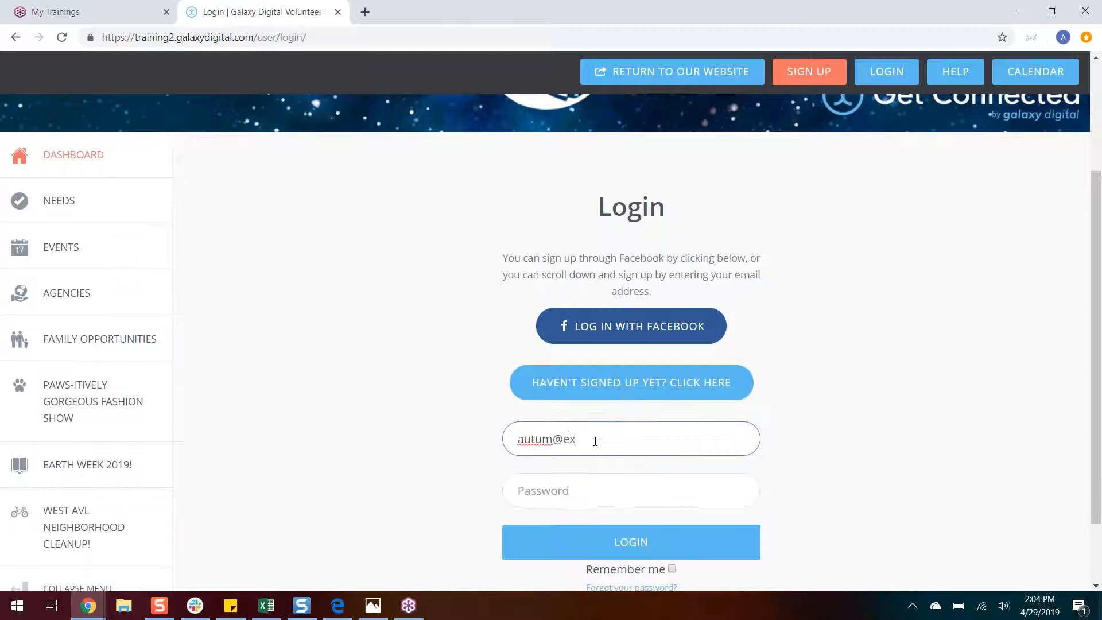
key(Tab)
text(•••••••••••)
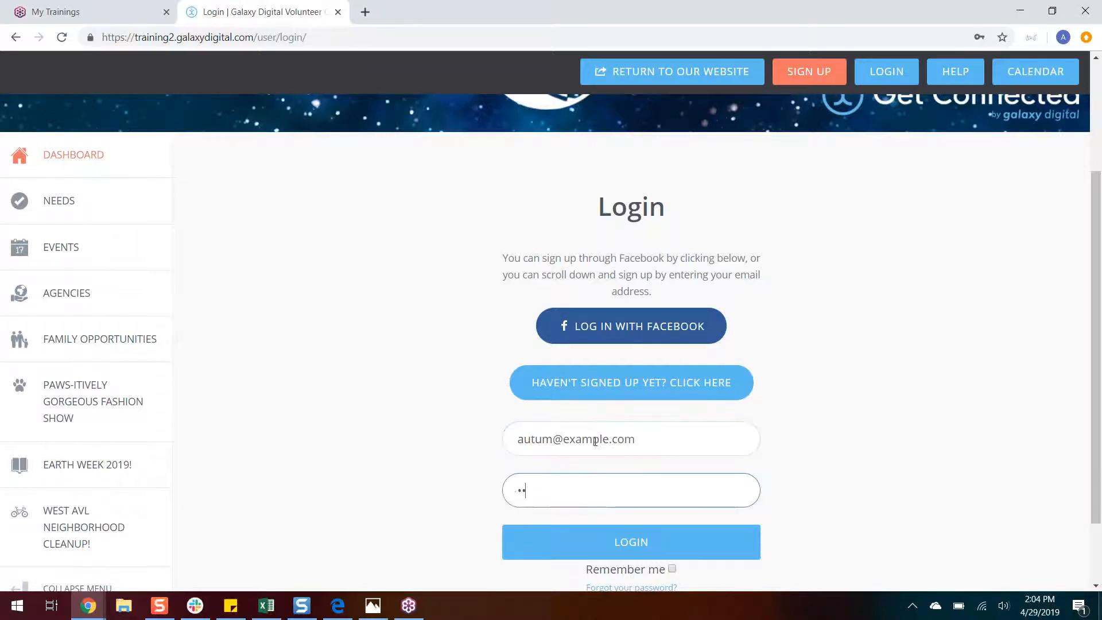
text(••)
key(Return)
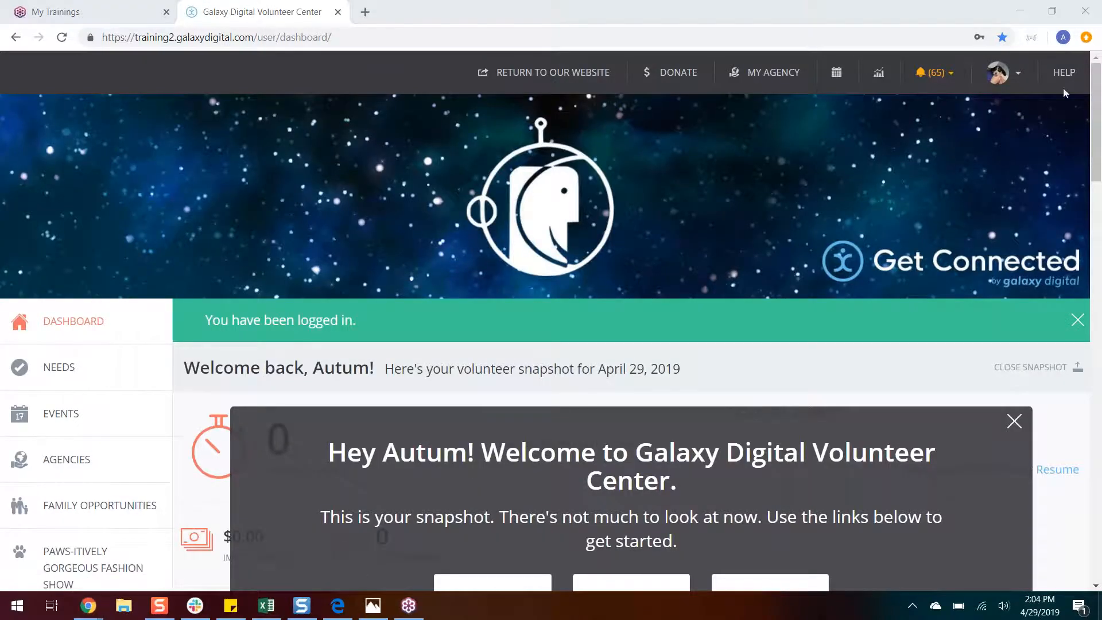
Step: Open the edit page of the managed agency, East Asheville Animal Rescue
click(1098, 81)
mouse_move(1098, 80)
mouse_down()
mouse_move(1098, 149)
mouse_move(1100, 83)
mouse_up()
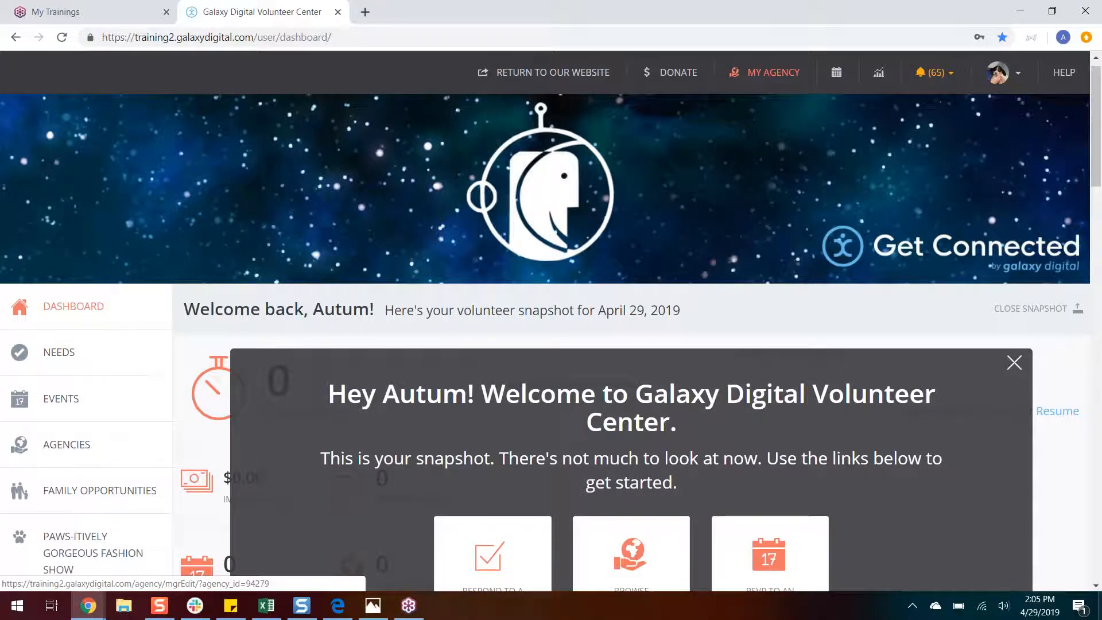
click(773, 73)
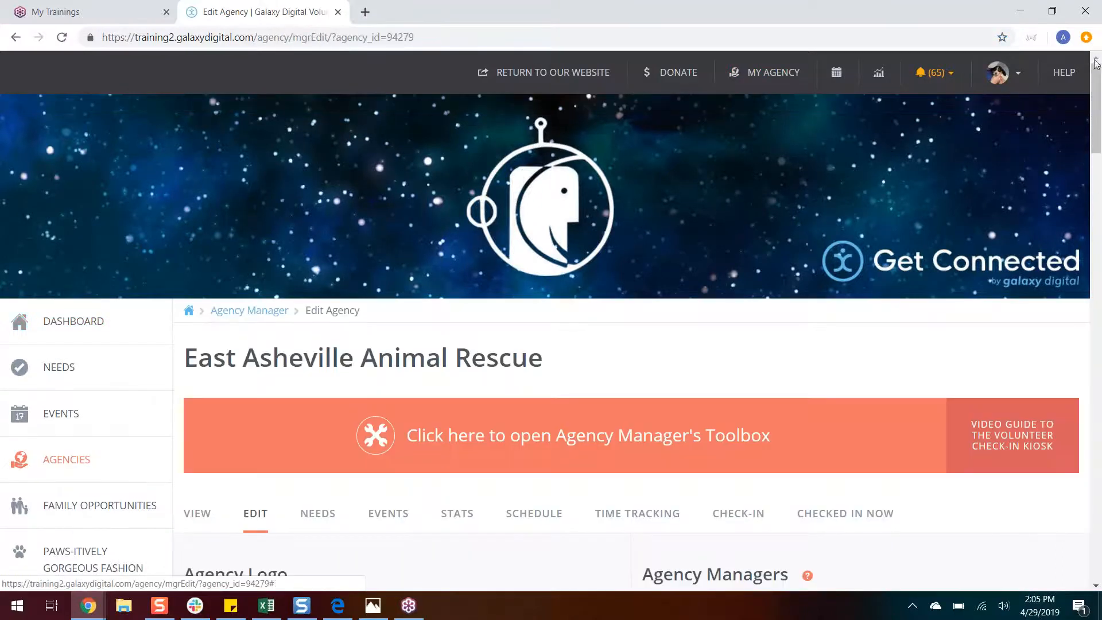
drag(1099, 74, 1099, 105)
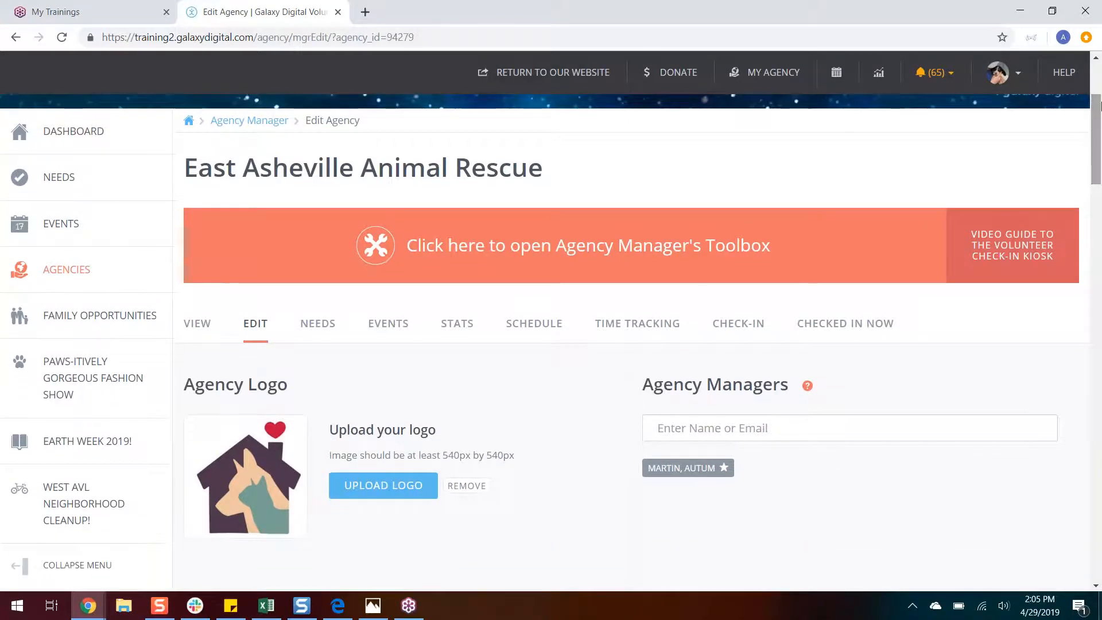
drag(182, 168, 575, 200)
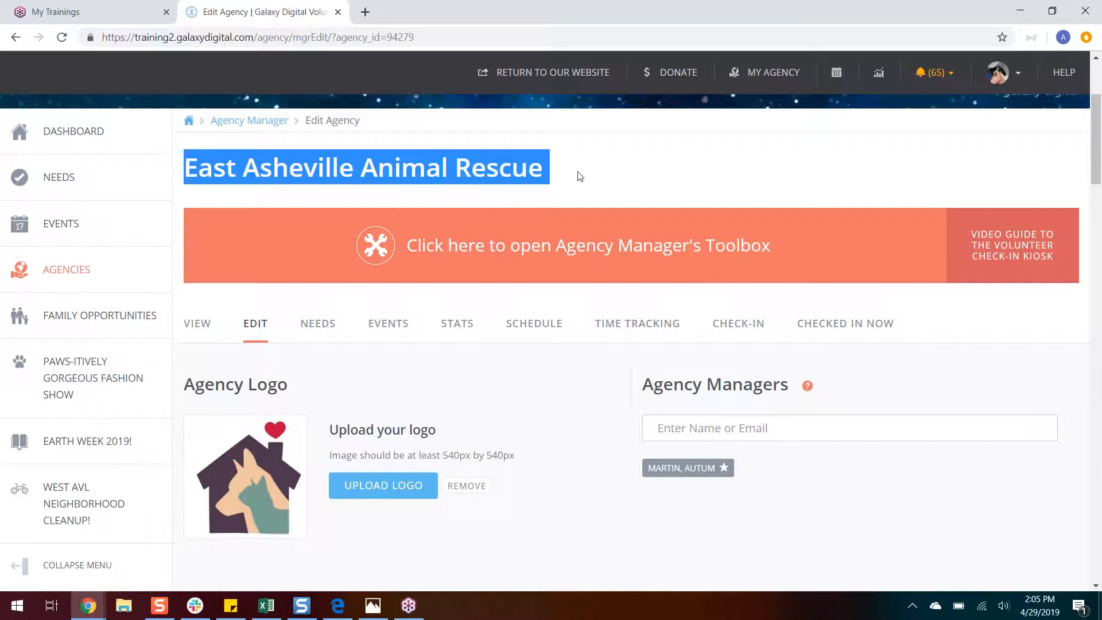
click(580, 176)
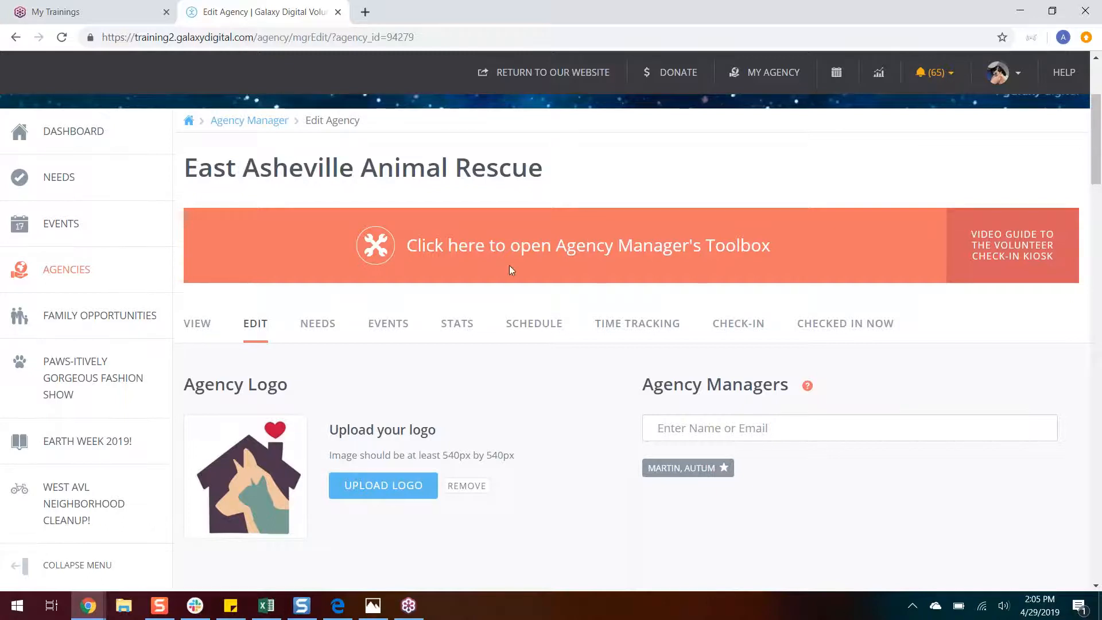
Step: Open the Agency Manager's Toolbox, review its training resources and site manager contact link, and return to the agency edit page
click(624, 260)
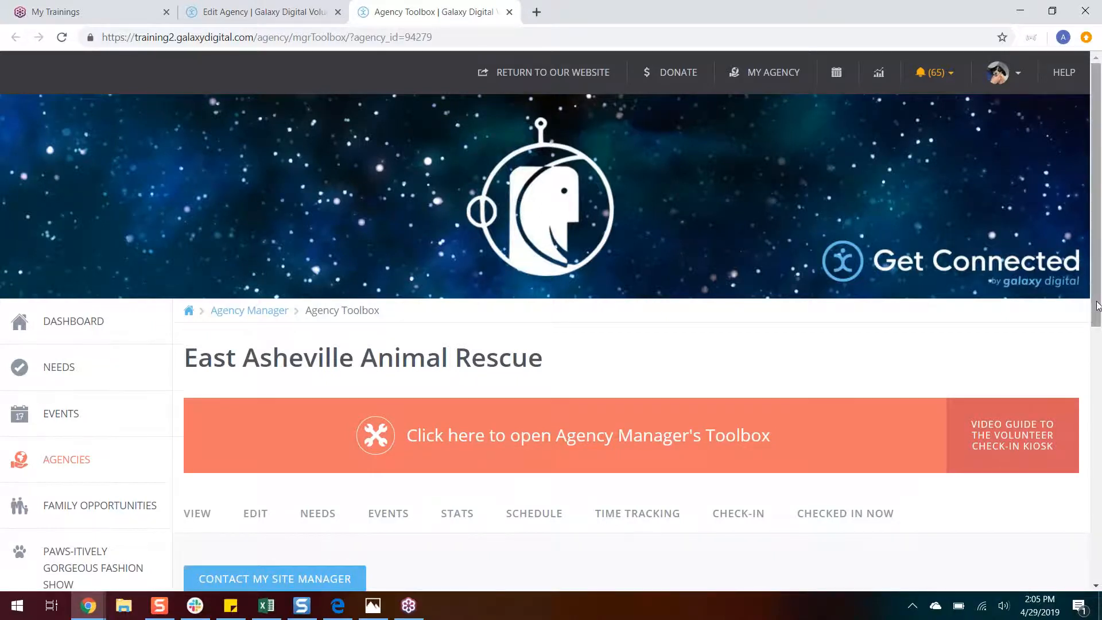
scroll(1100, 418, down, 4)
drag(1100, 419, 1101, 508)
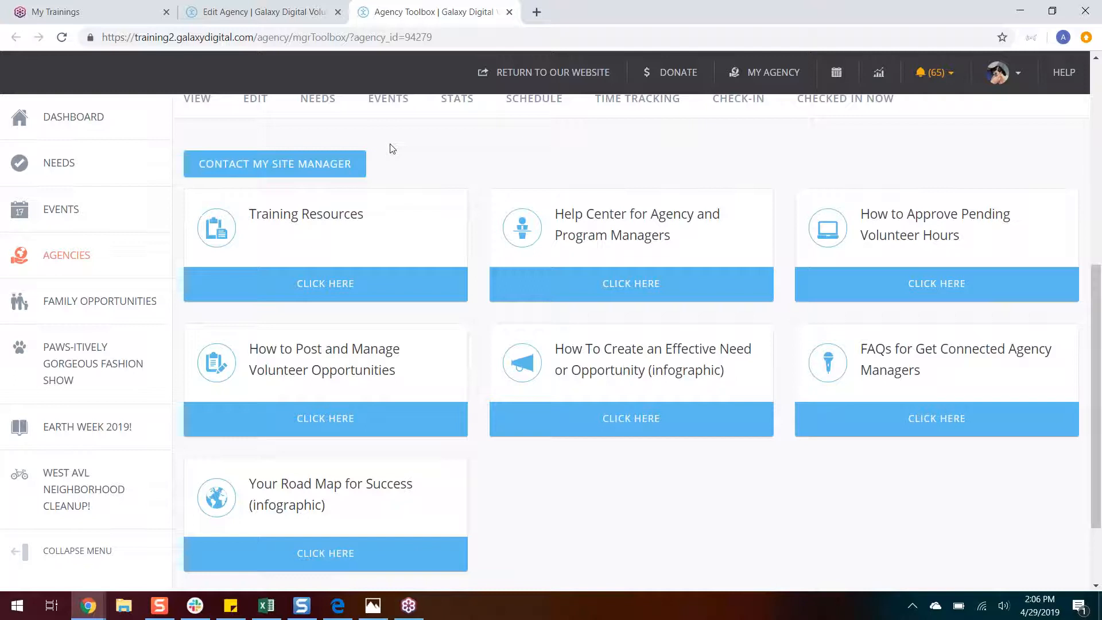
click(345, 174)
click(509, 12)
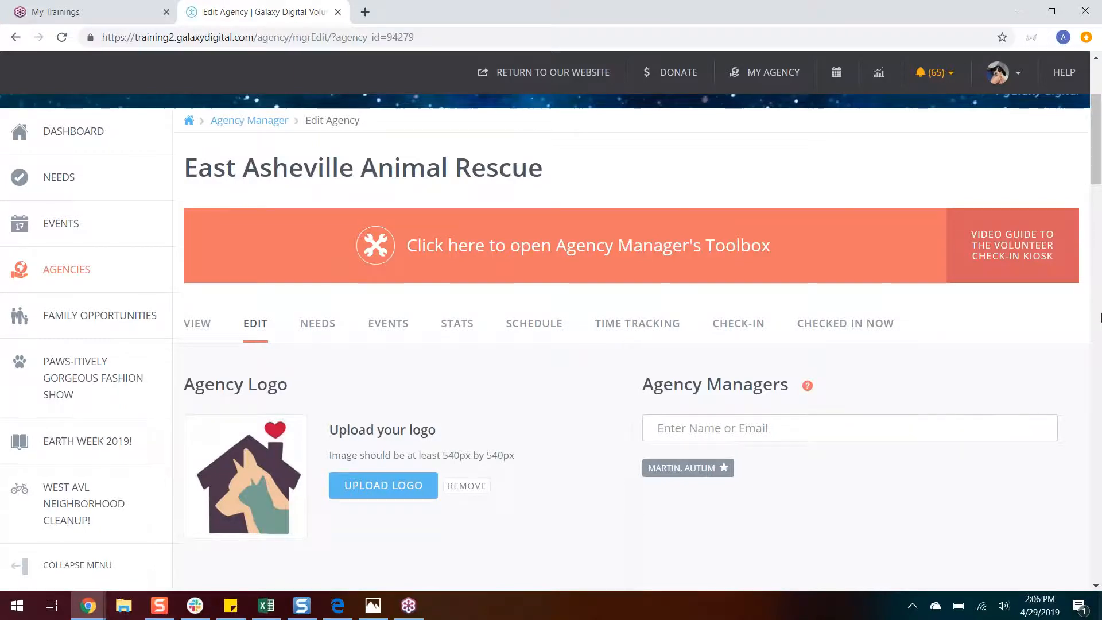
Step: Add a second agency manager by searching for the person's first name and choosing the match with the example.com address
click(1101, 311)
scroll(1099, 289, up, 5)
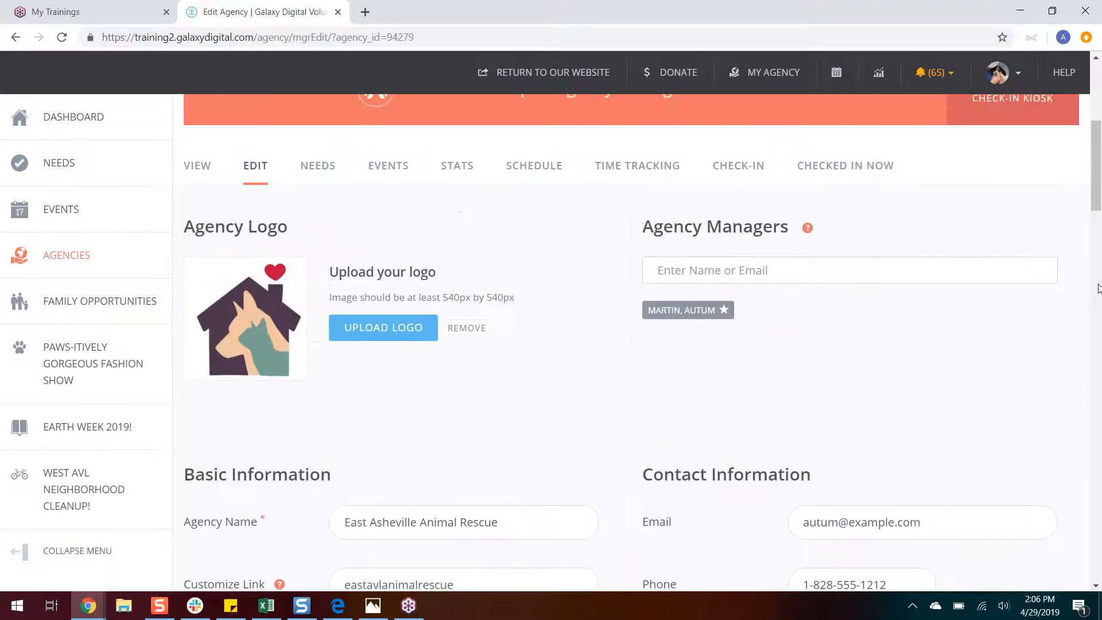
drag(653, 227, 786, 217)
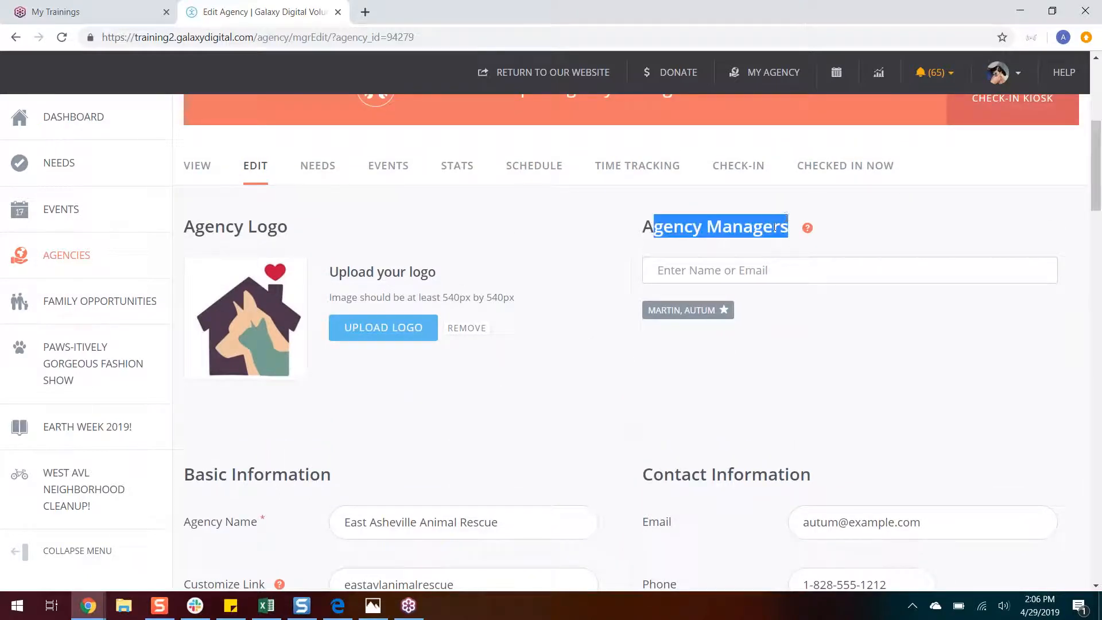
click(776, 227)
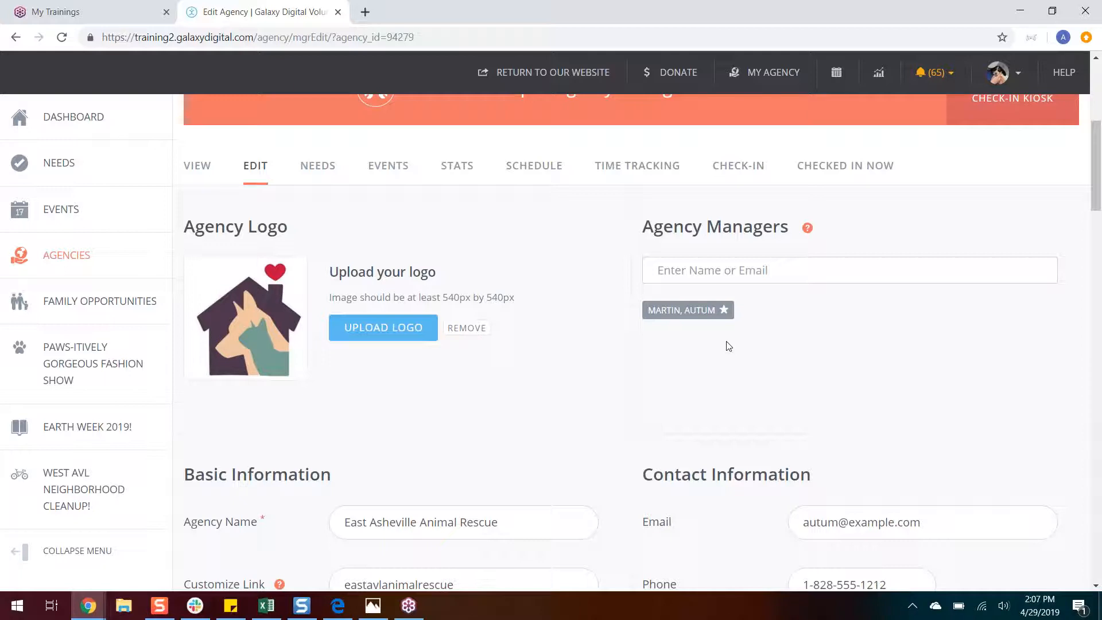
click(684, 268)
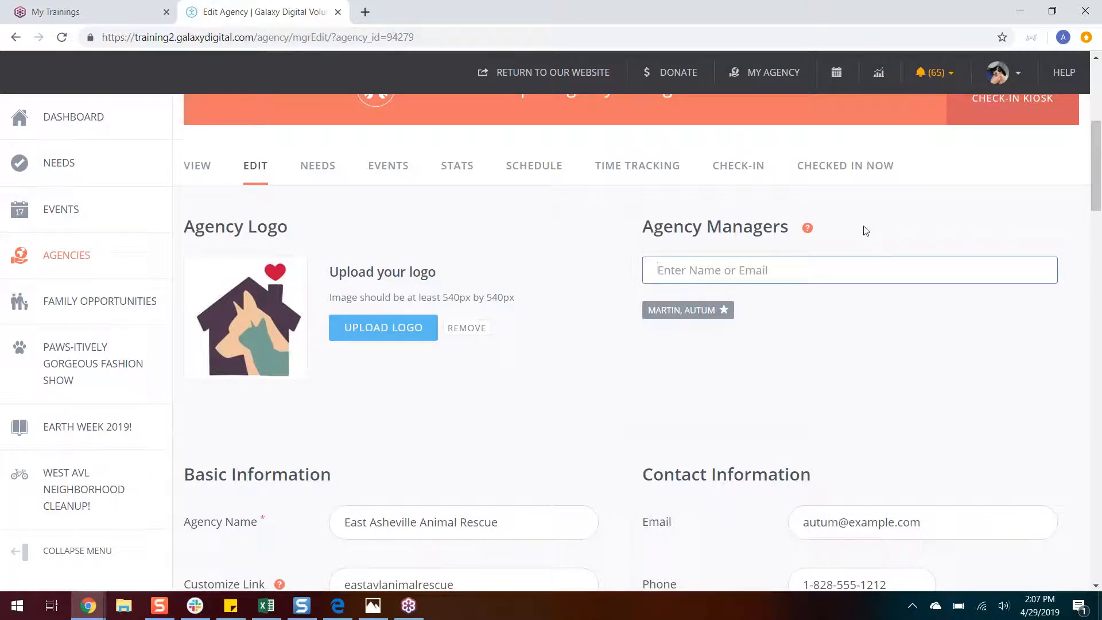
text(jacq)
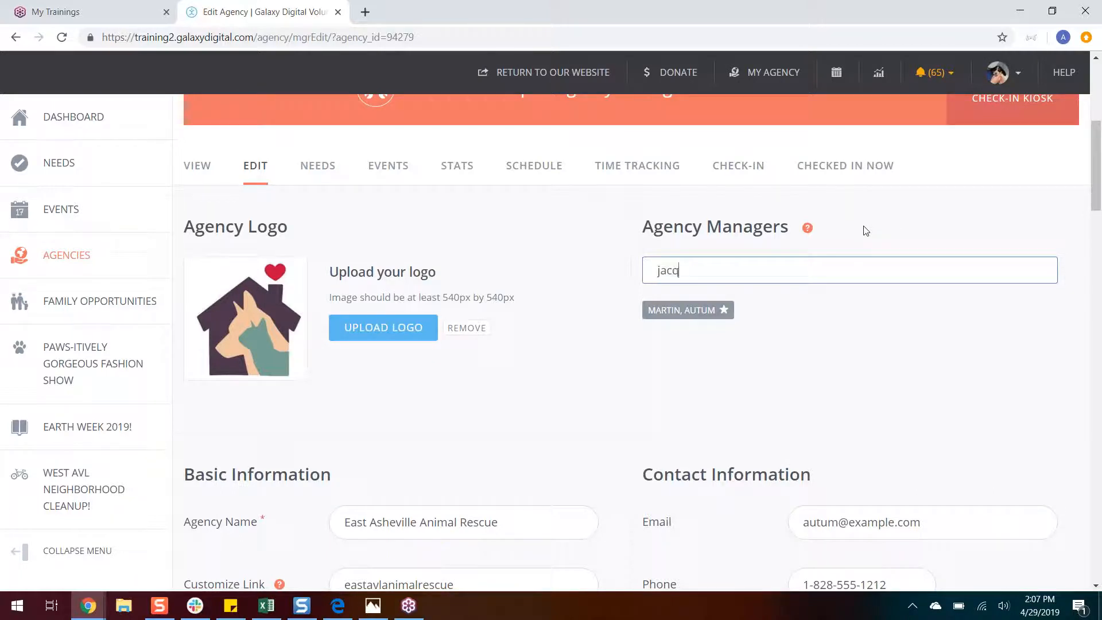
text(ui)
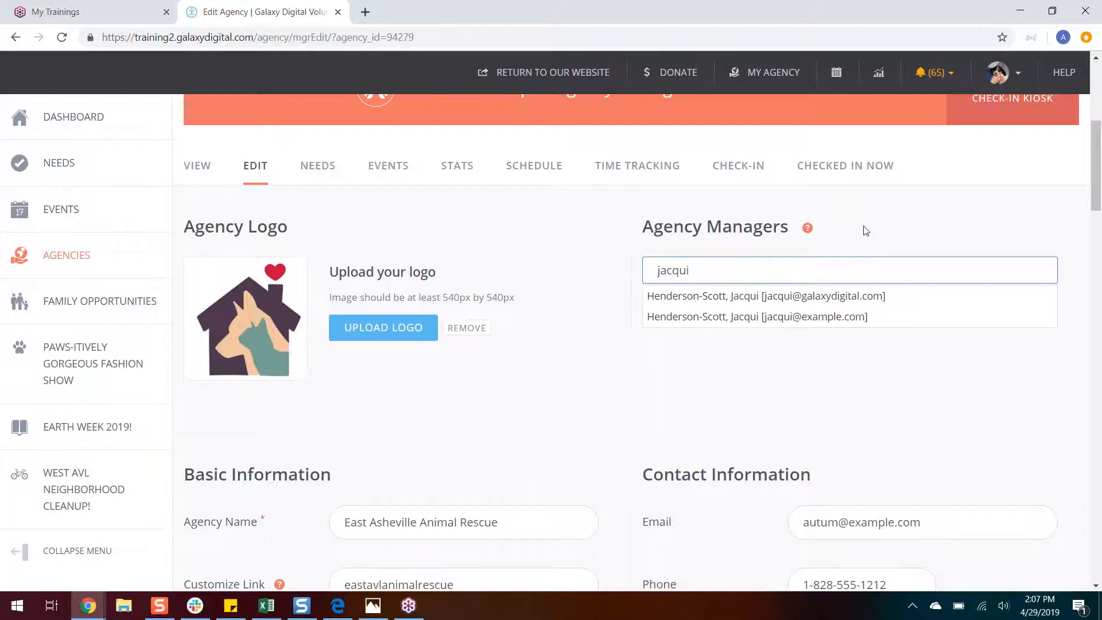
click(738, 329)
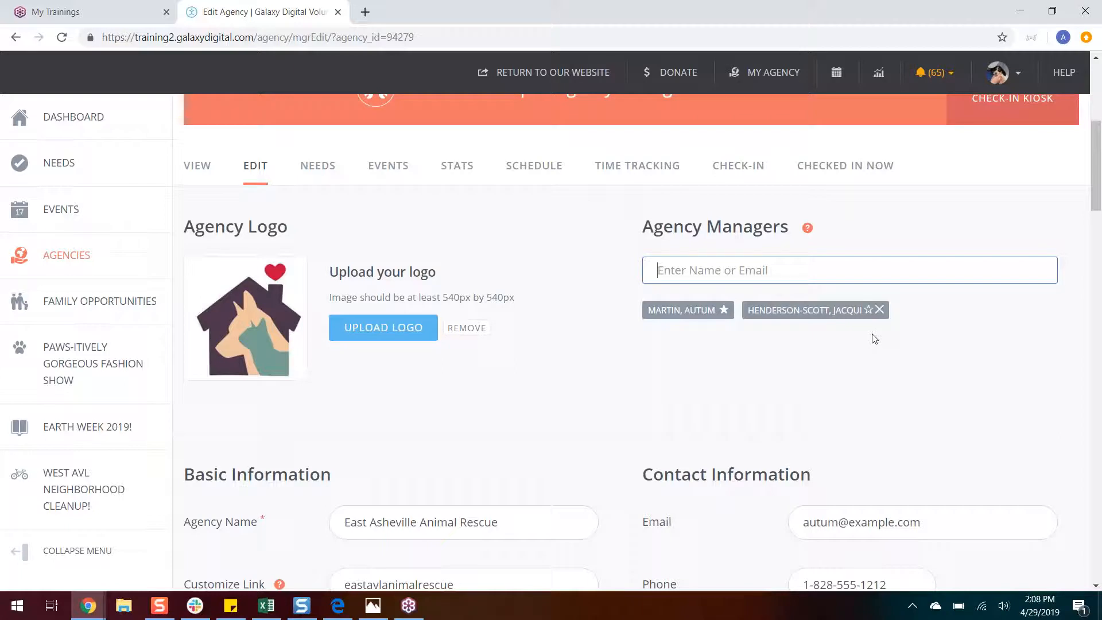
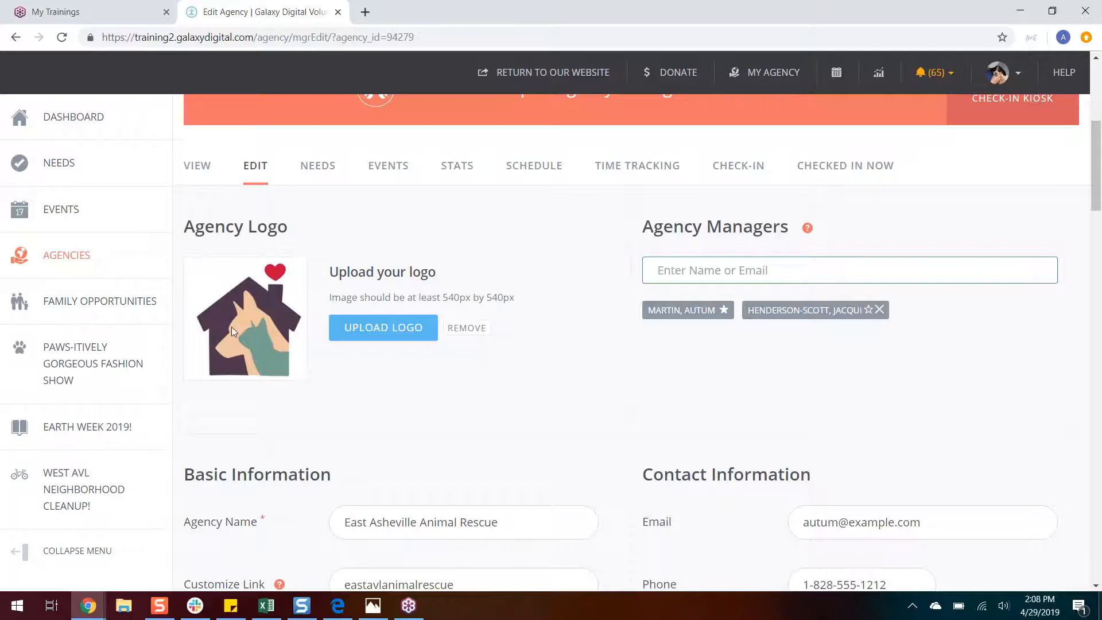
Step: Examine the logo's minimum size requirement, the Customize Link value and the full agency web address built from it
drag(514, 298, 445, 298)
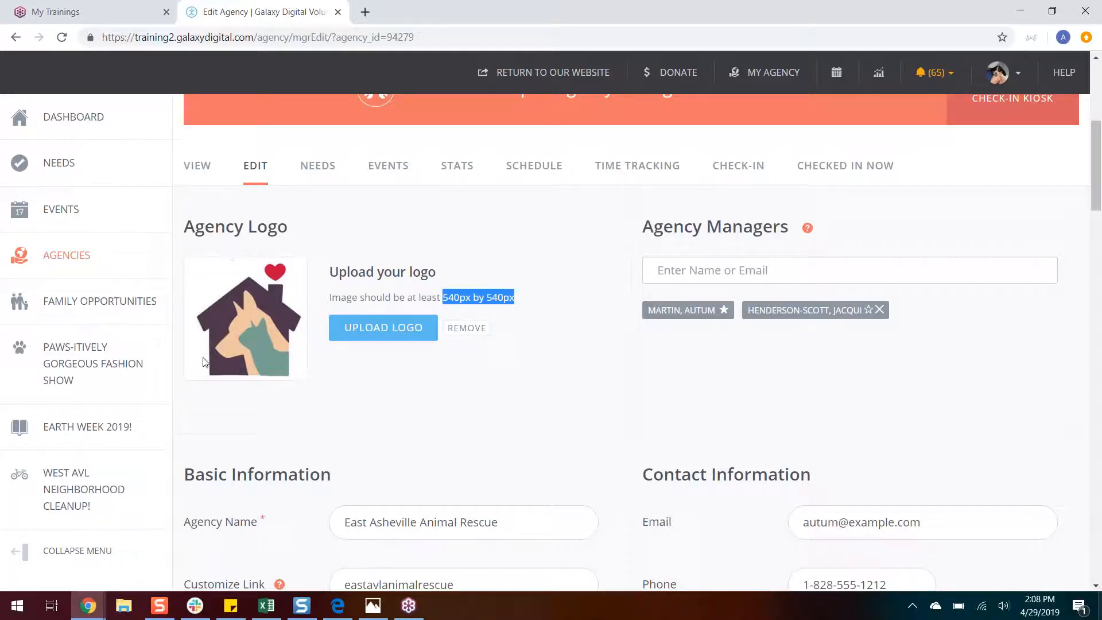
click(311, 398)
scroll(934, 333, down, 5)
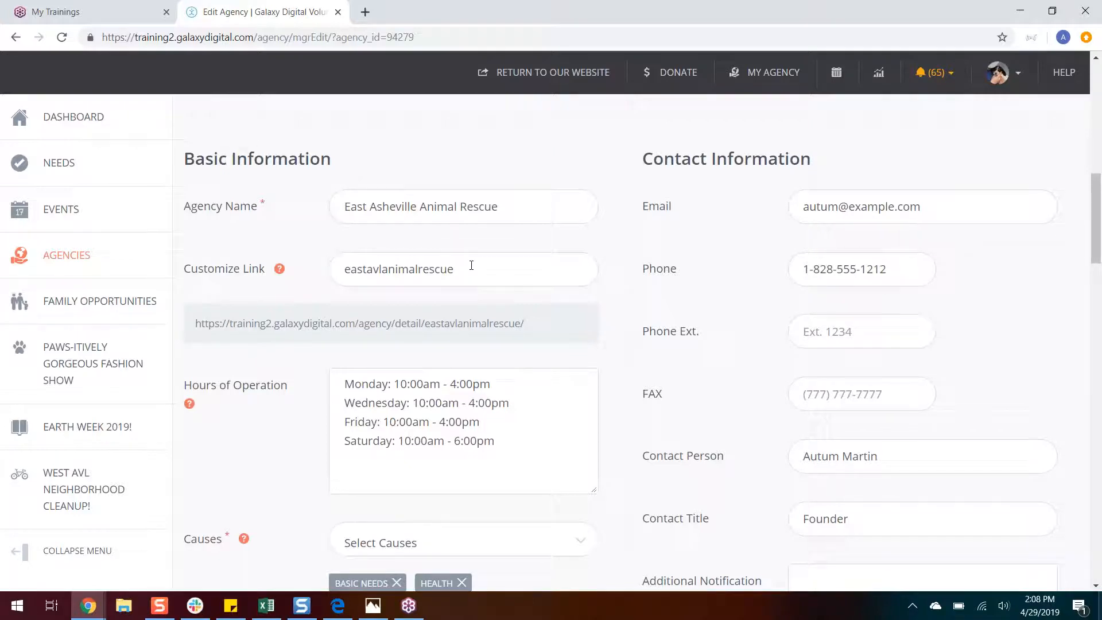
drag(472, 266, 336, 269)
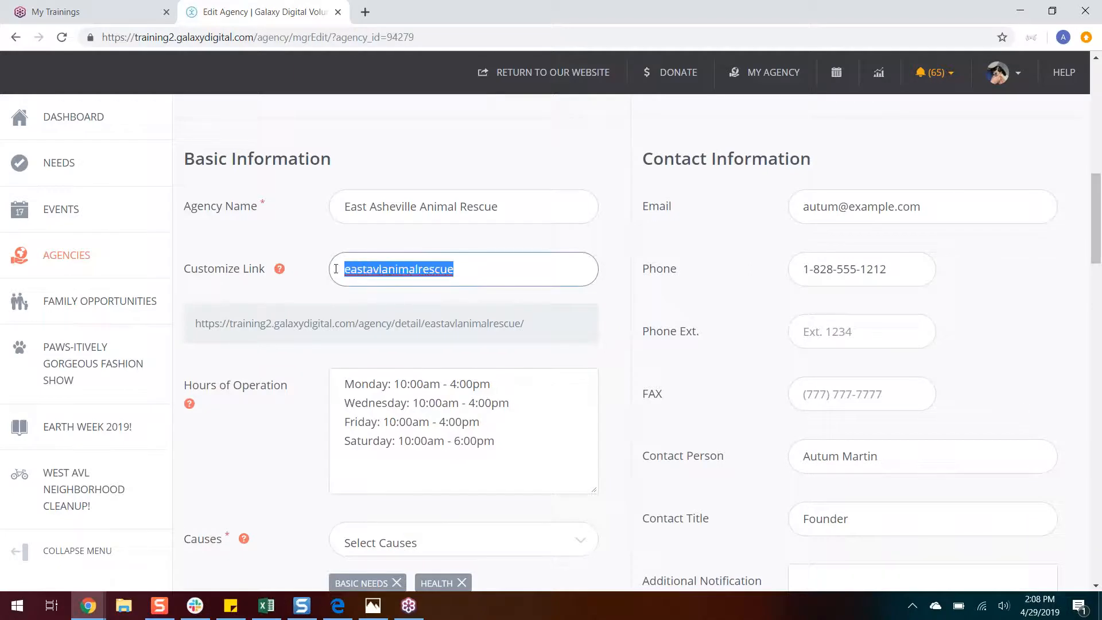
drag(520, 323, 425, 329)
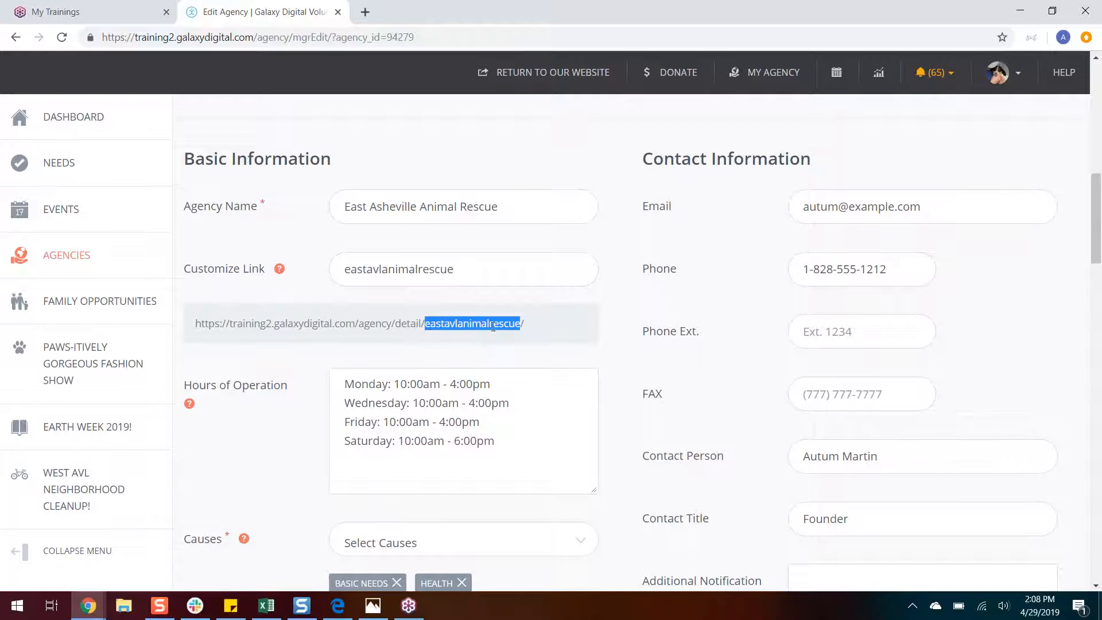
drag(533, 325, 195, 325)
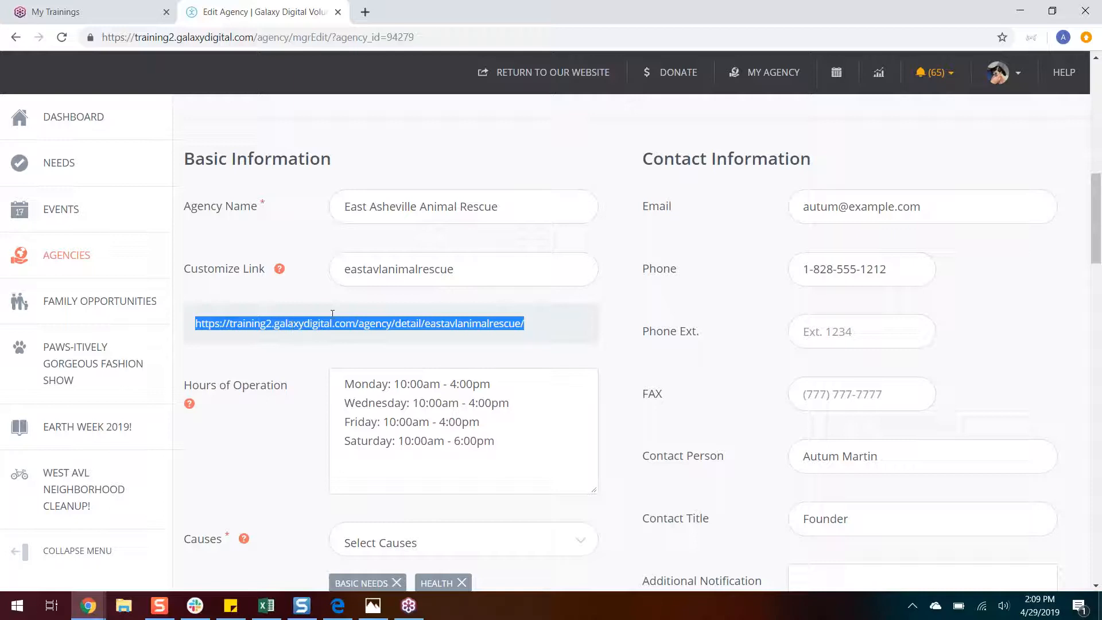
click(305, 360)
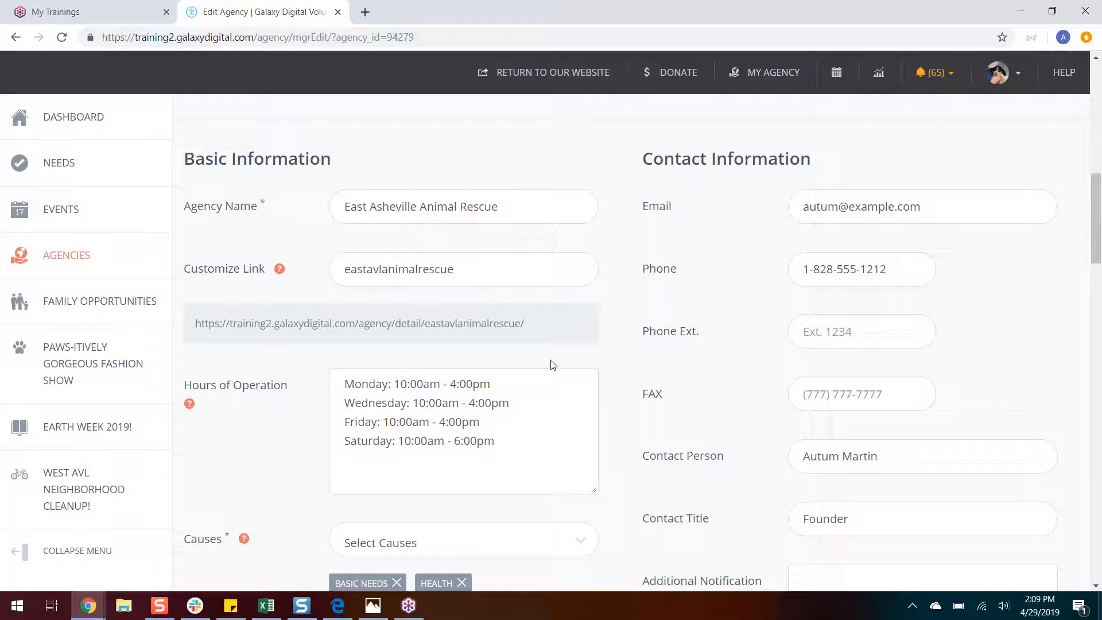
Step: Add the line "Sunday: employee day!" after the Saturday entry in the agency's hours of operation
click(357, 456)
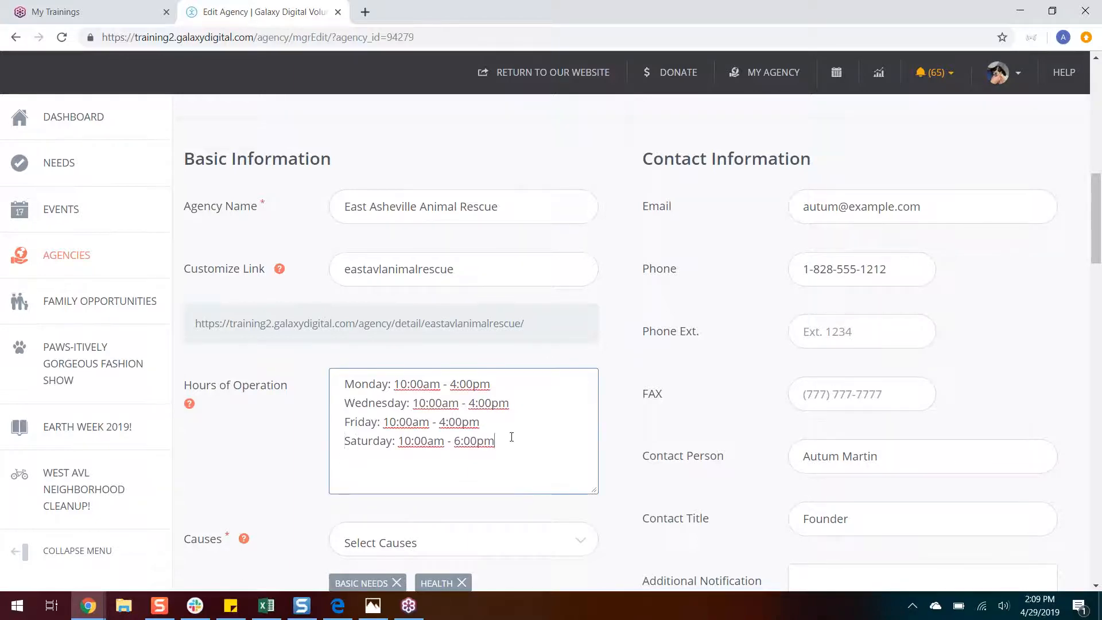
key(Return)
text(Sunday: employee )
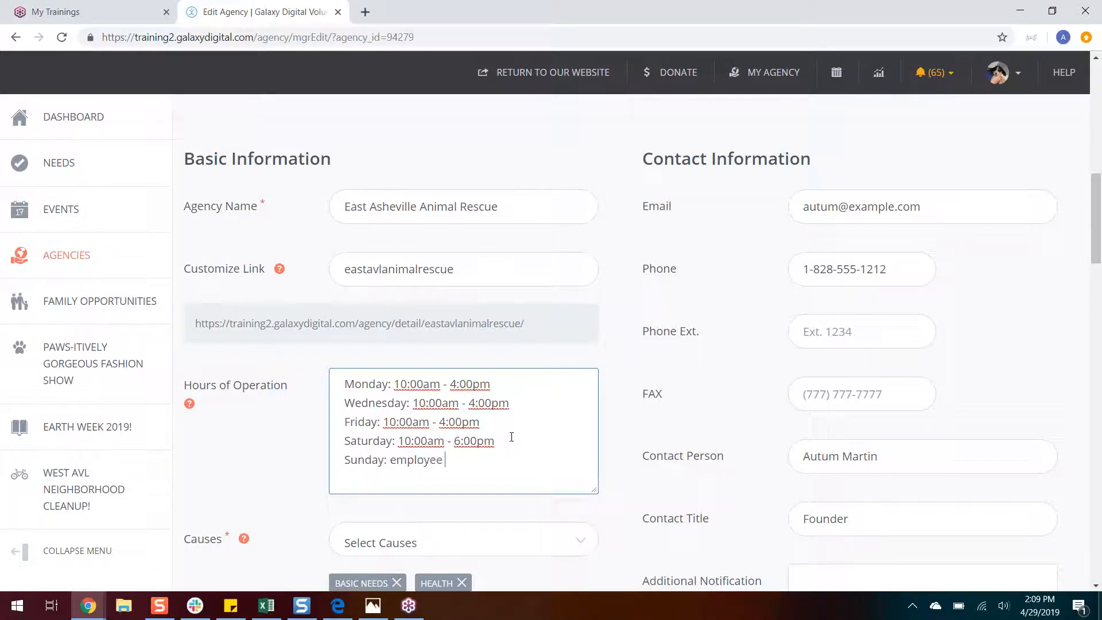
text(day!)
click(1089, 96)
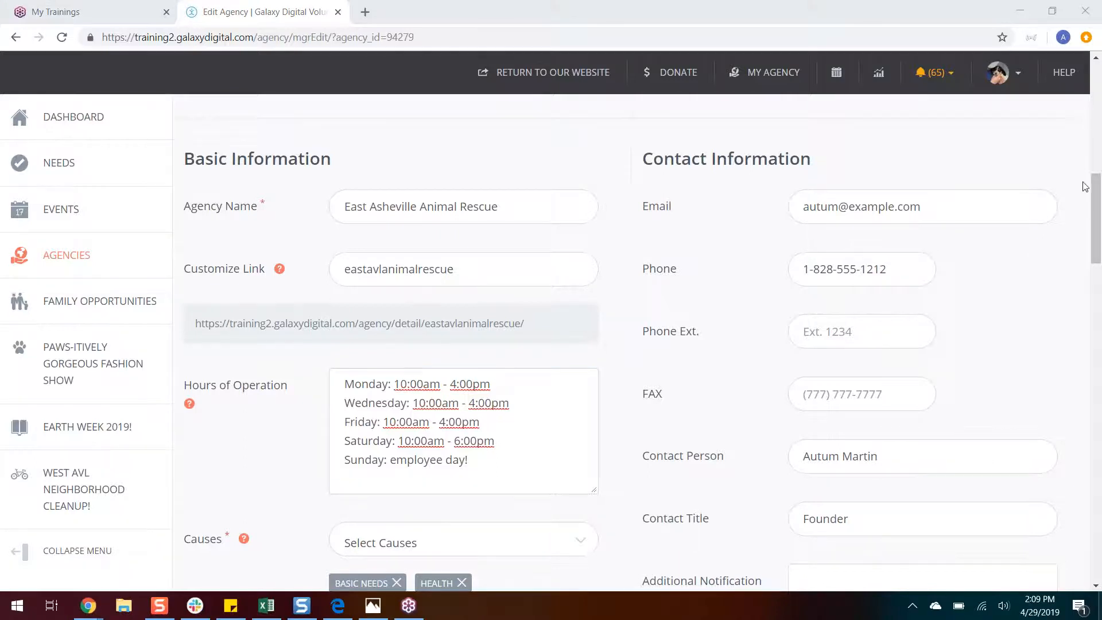
Step: Add Community to the agency's causes
drag(1097, 184, 1100, 240)
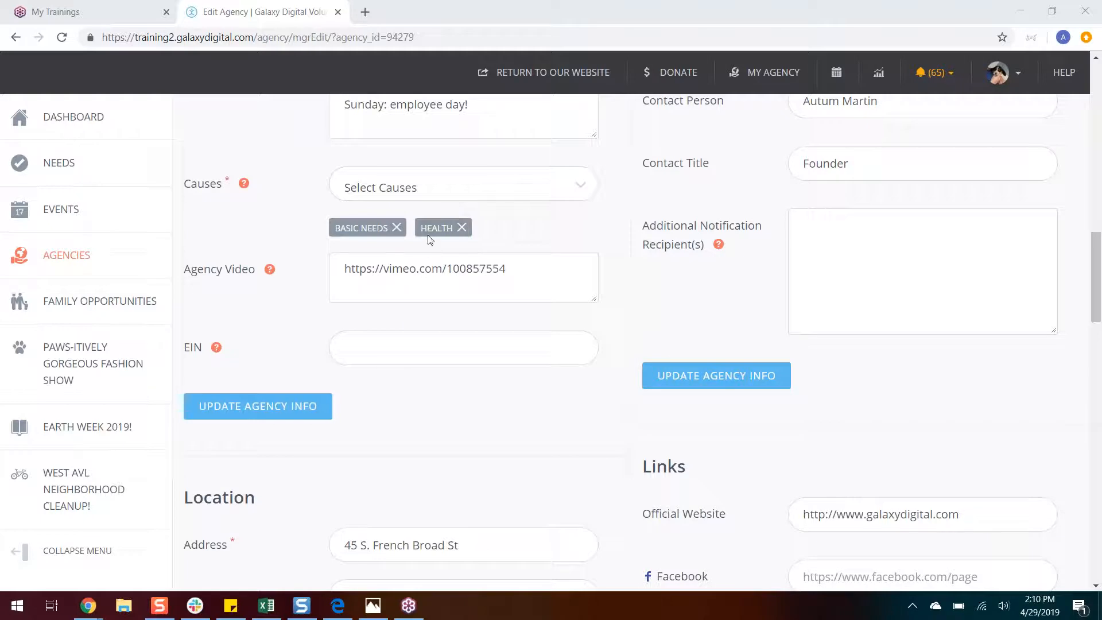
click(570, 189)
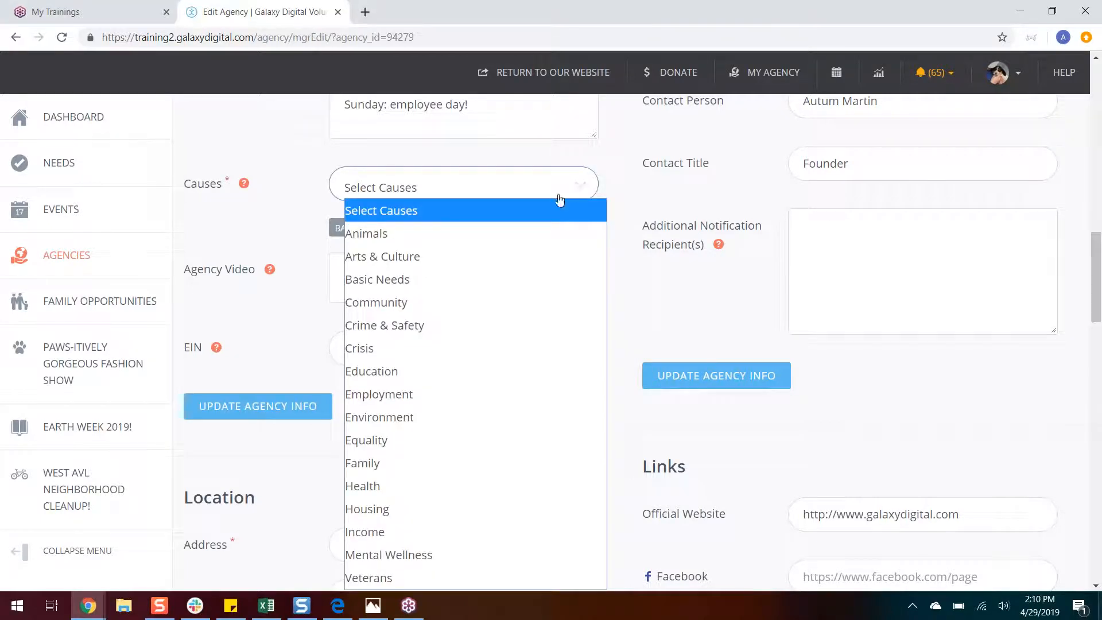
click(485, 303)
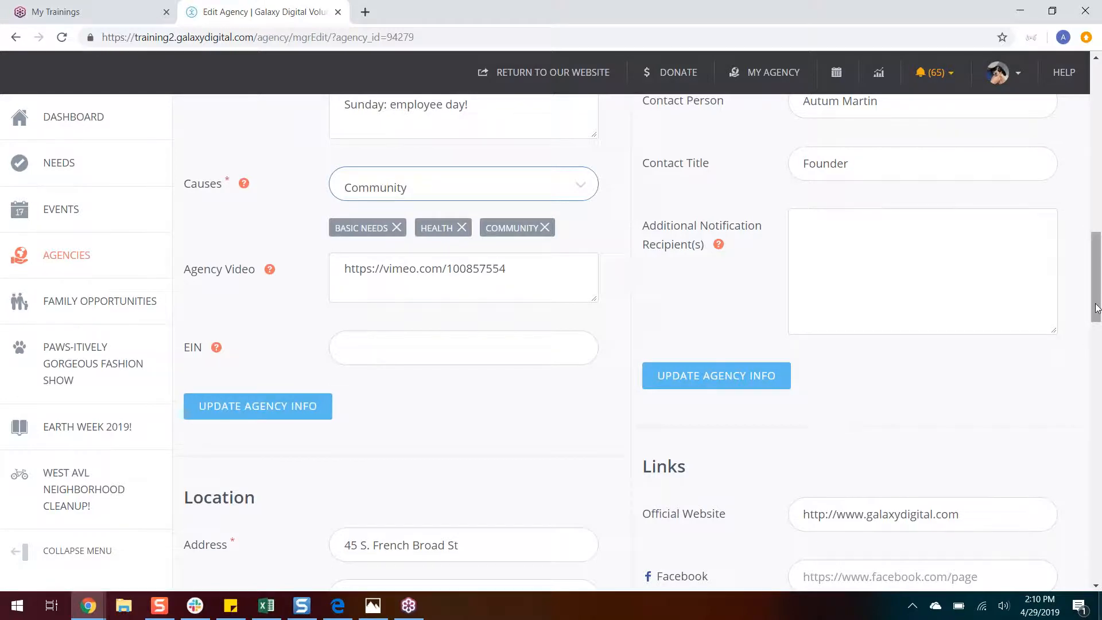
drag(1095, 308, 1073, 256)
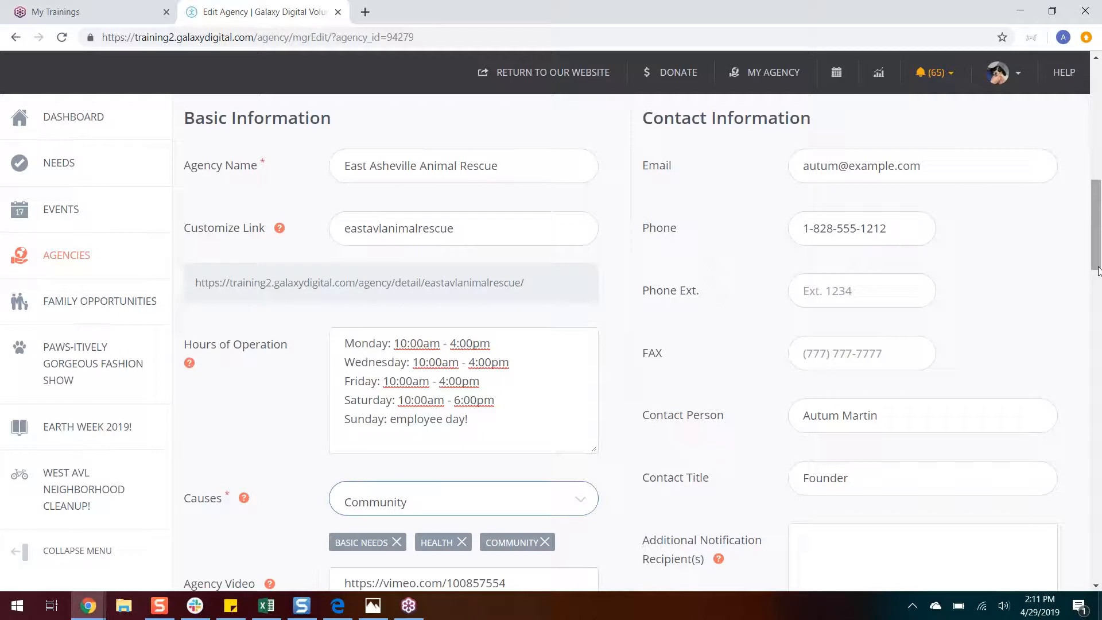
Step: Save the updated agency information
drag(1098, 272, 1096, 383)
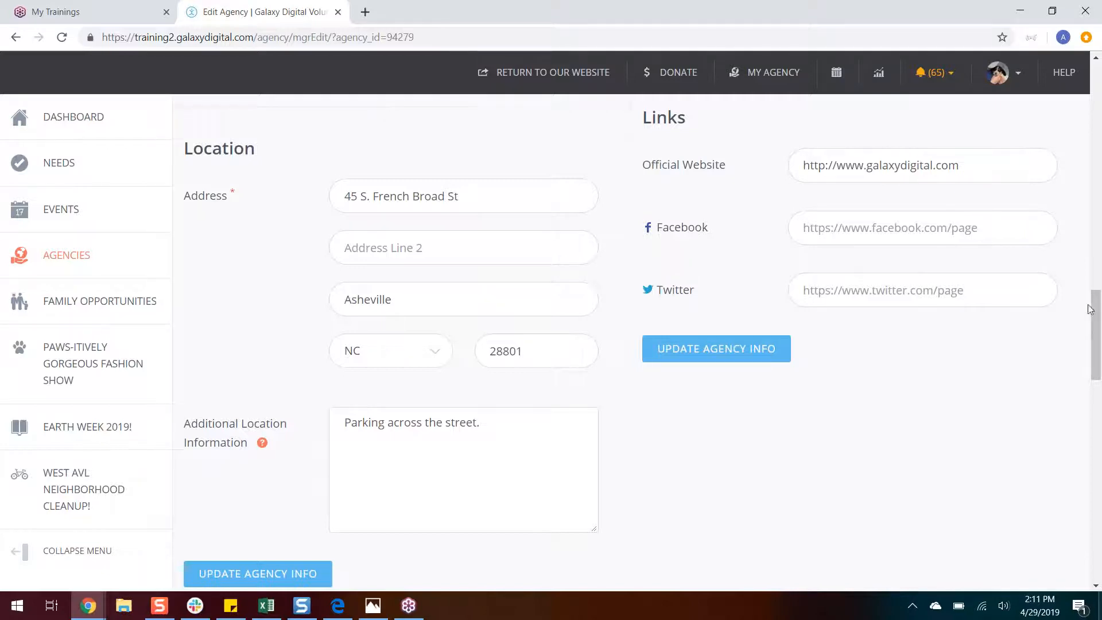
drag(1098, 315, 1099, 341)
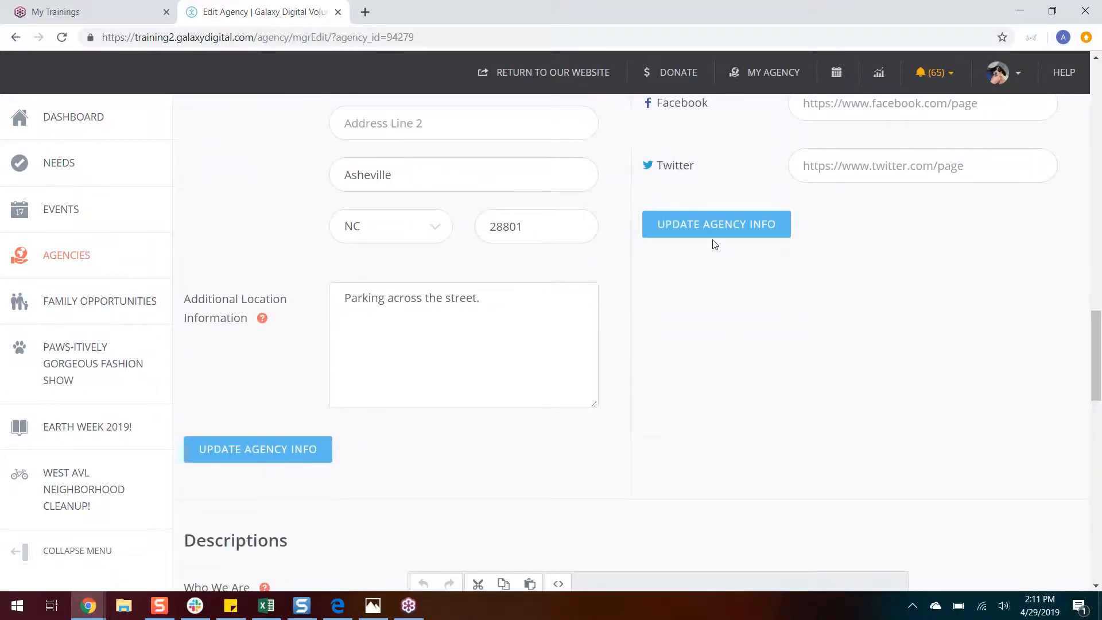
click(314, 459)
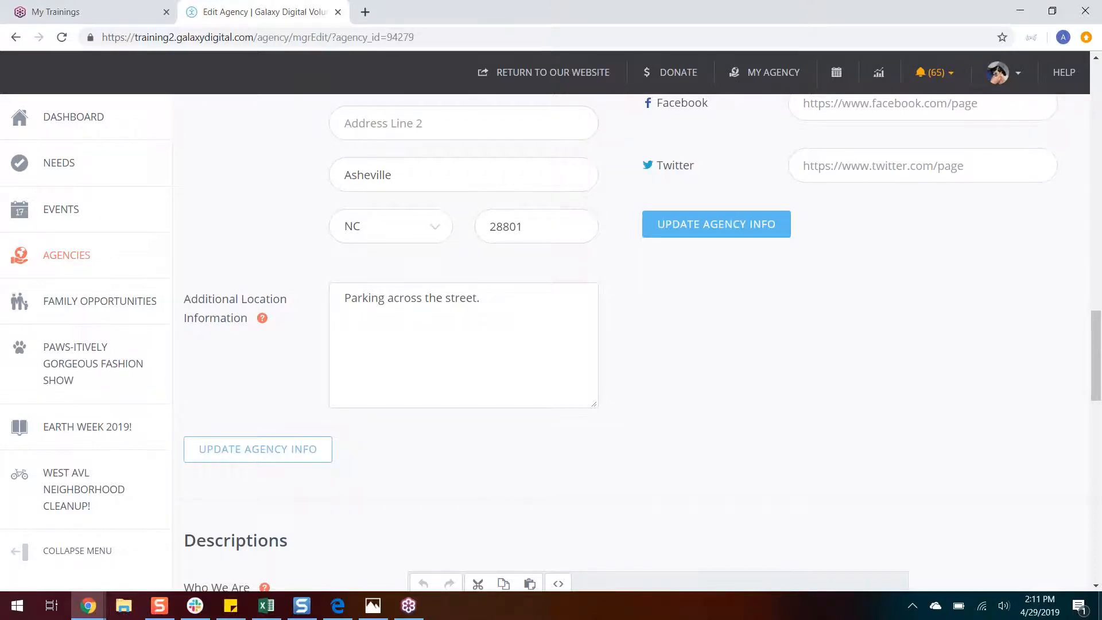
click(257, 449)
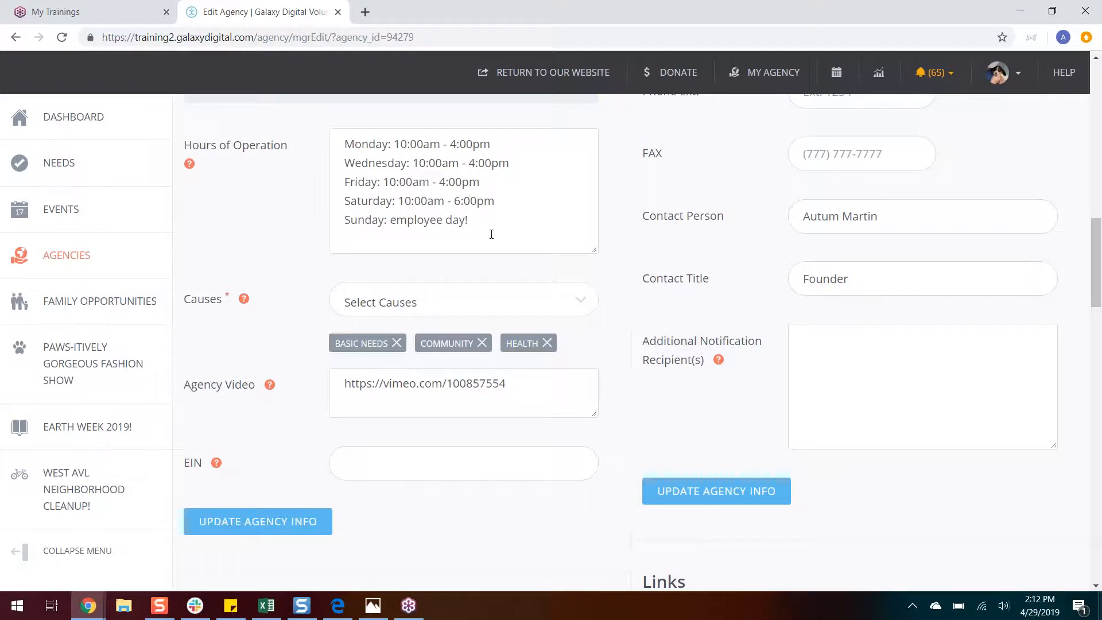
Step: Examine the agency's Who We Are and What We Do descriptions, its user groups and its photos
drag(1099, 281, 1072, 446)
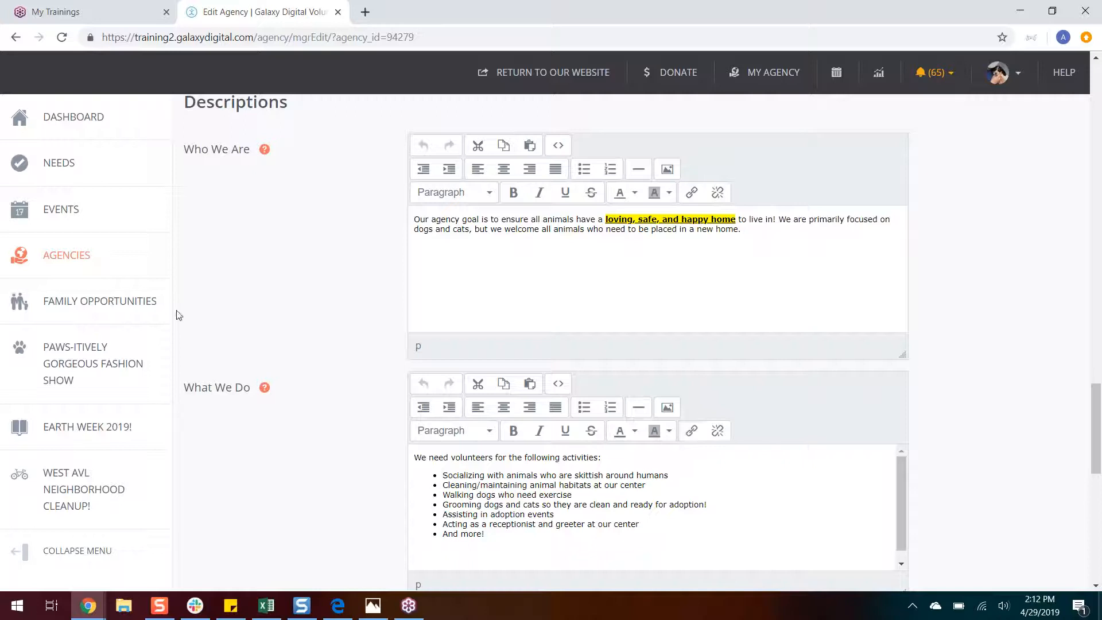
mouse_move(268, 153)
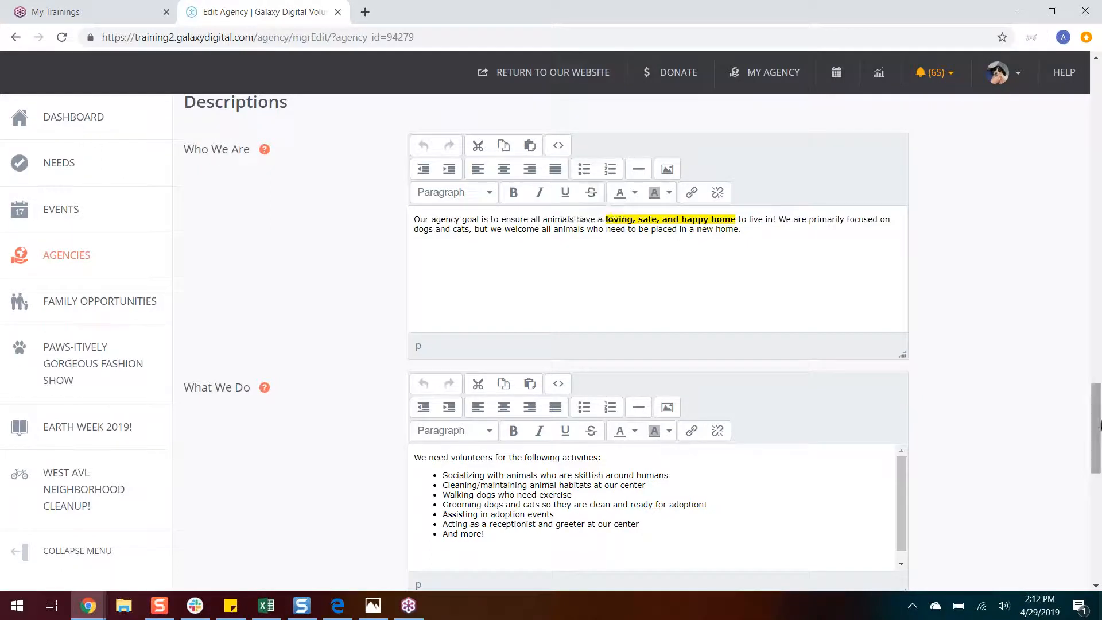
scroll(1099, 425, down, 2)
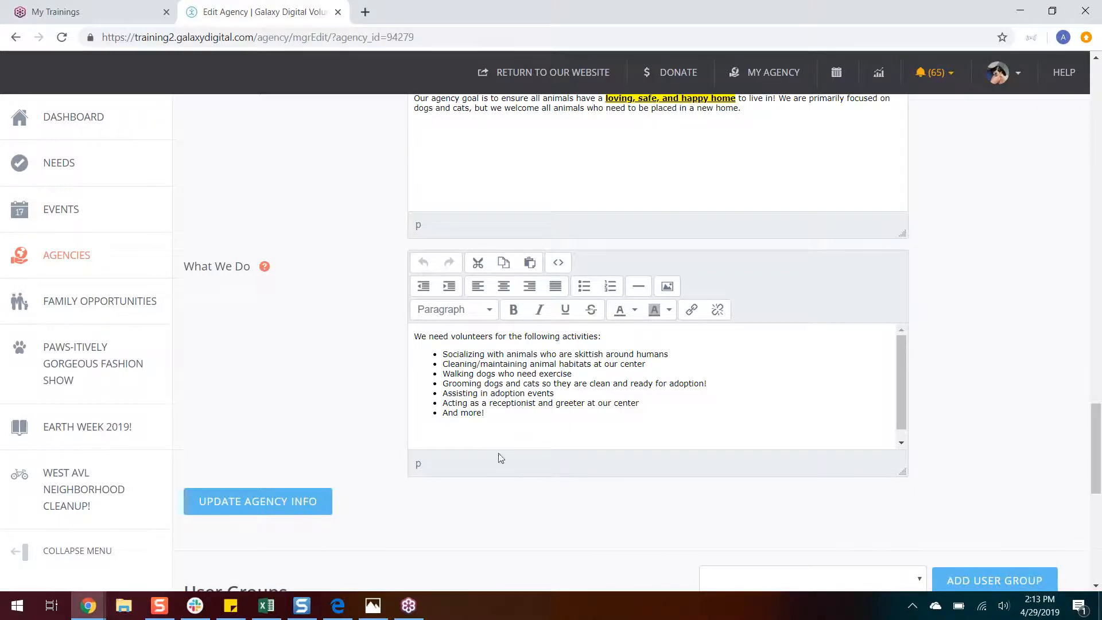
drag(1098, 425, 1079, 534)
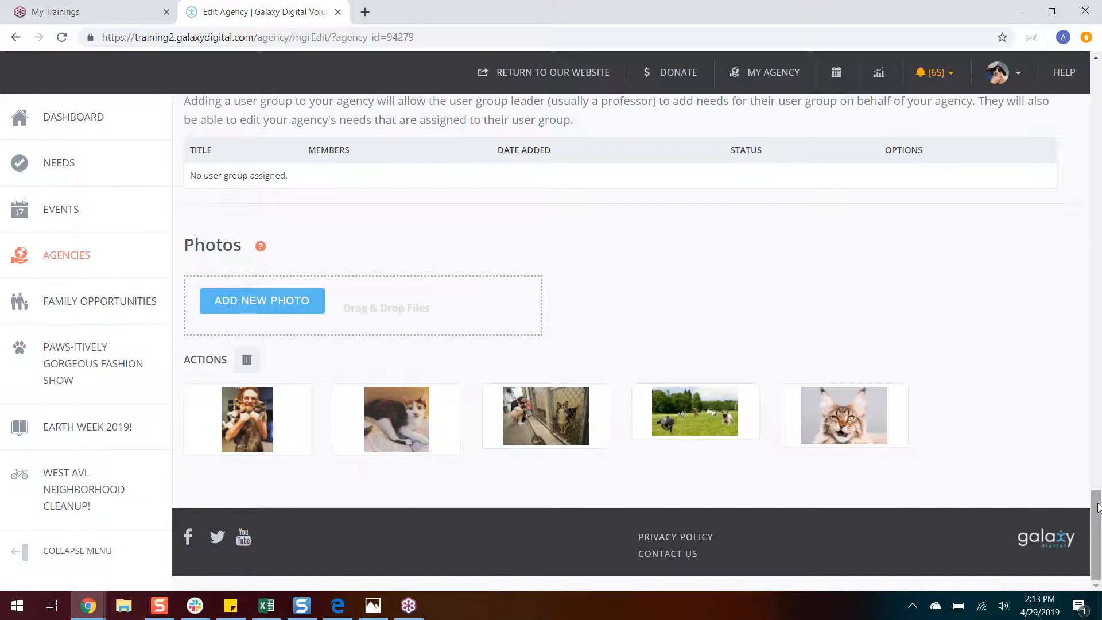
Step: Display the agency's Manage Needs list
drag(1097, 508, 1061, 98)
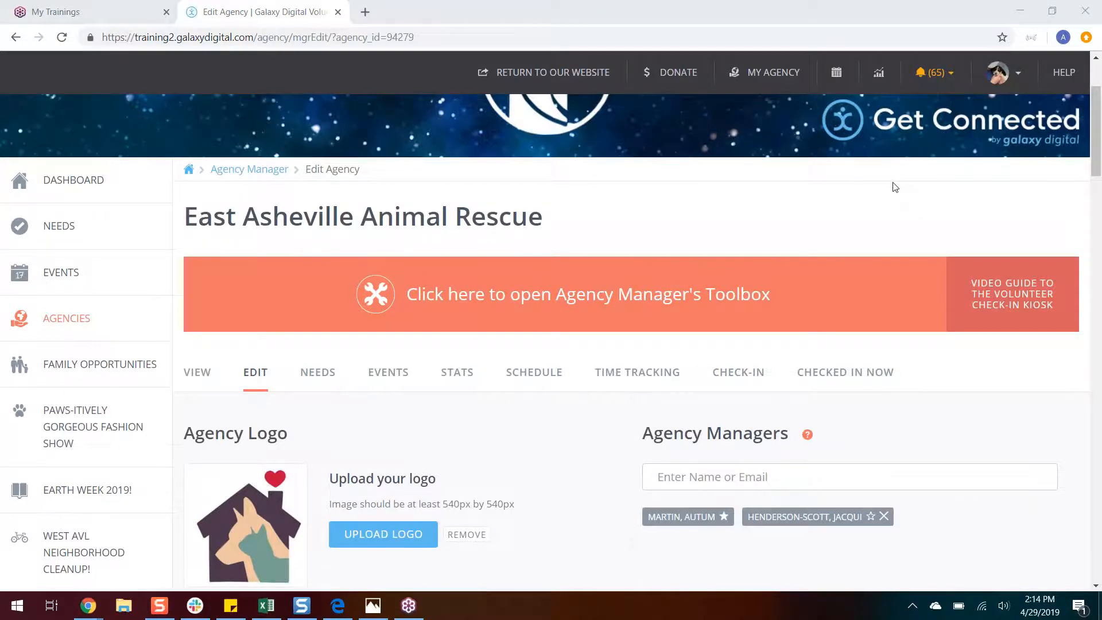
drag(1097, 121, 1100, 154)
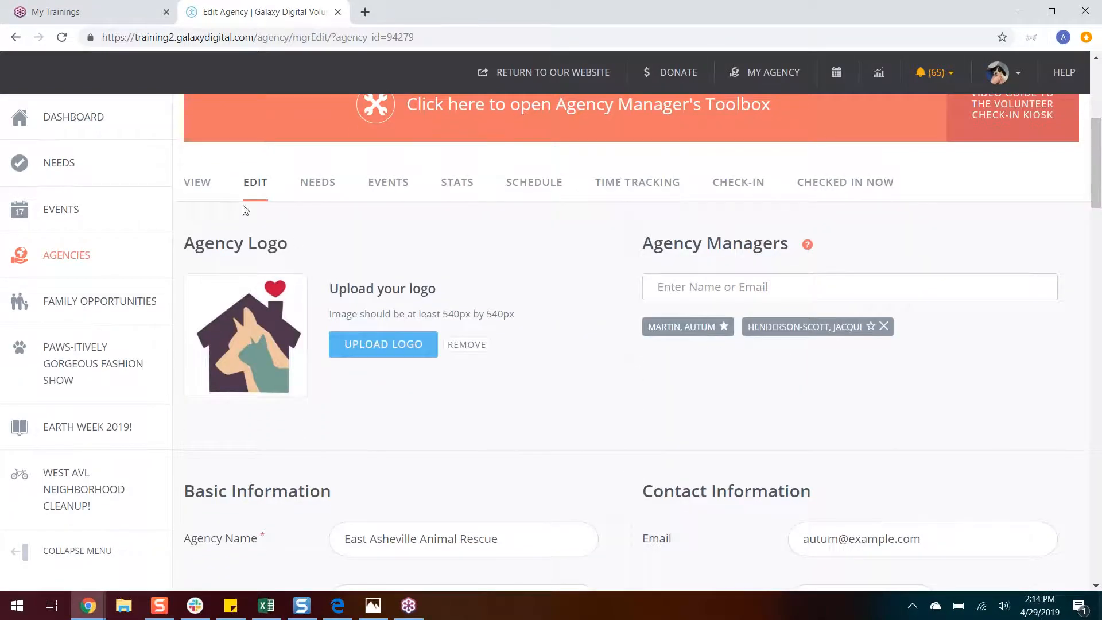
click(329, 200)
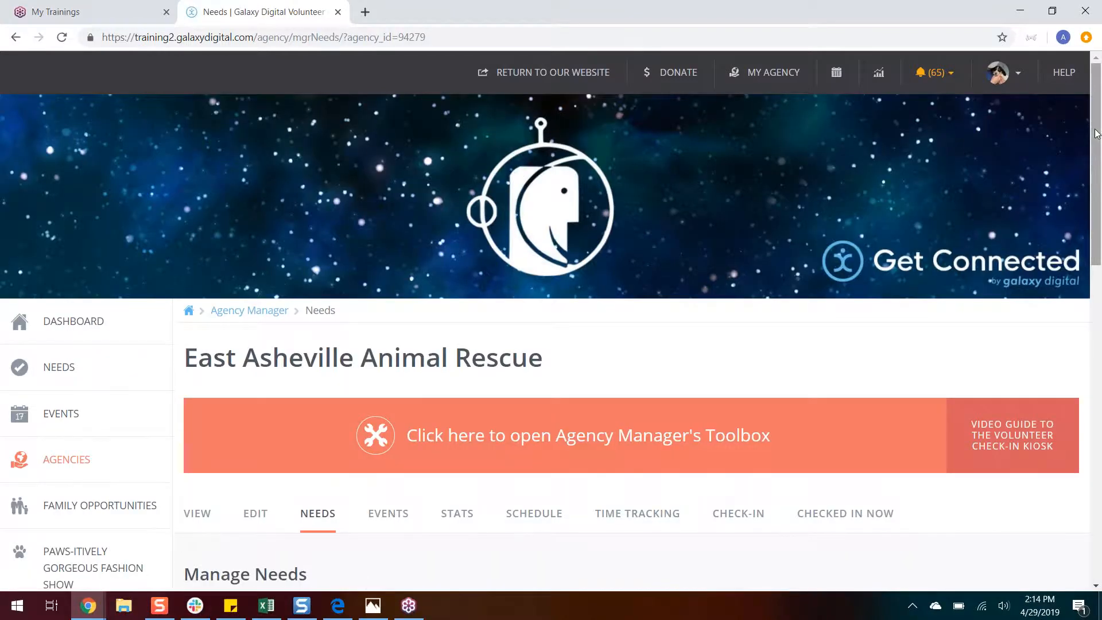
drag(1093, 131, 1085, 266)
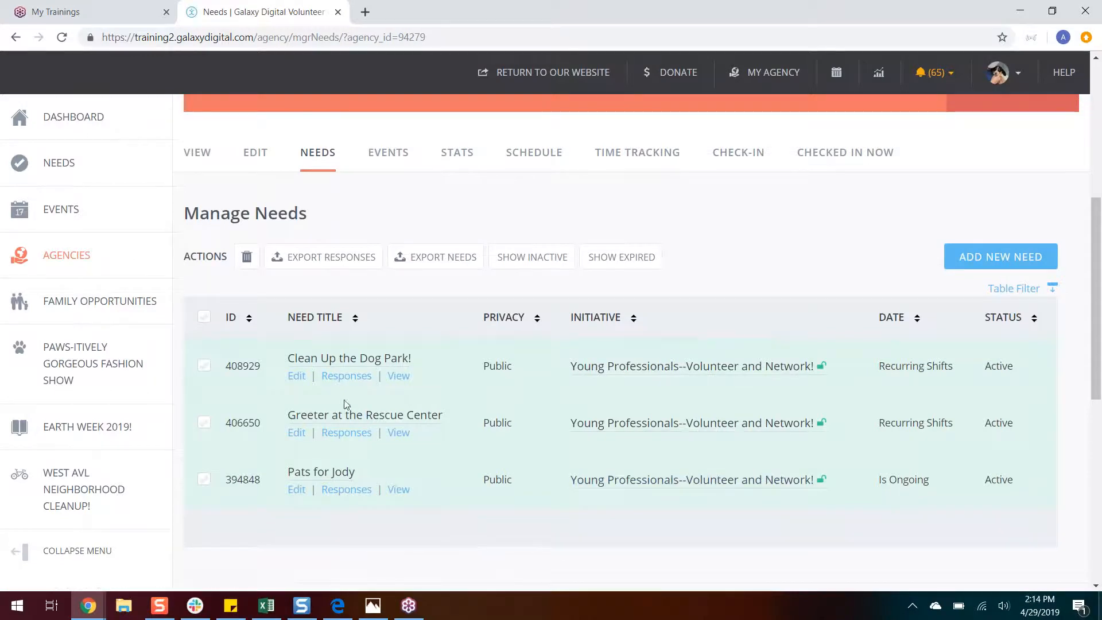
Step: Open the form for adding a new need in a separate browser tab, keeping the needs list open
click(976, 257)
click(205, 319)
click(207, 324)
click(205, 368)
click(204, 481)
right_click(1003, 263)
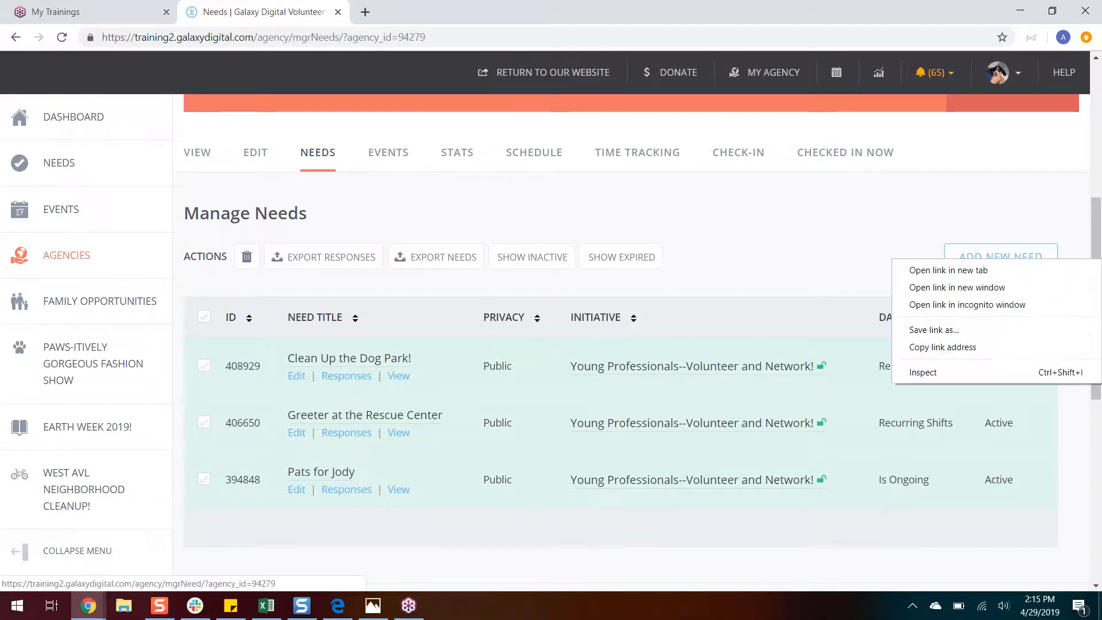
click(1004, 270)
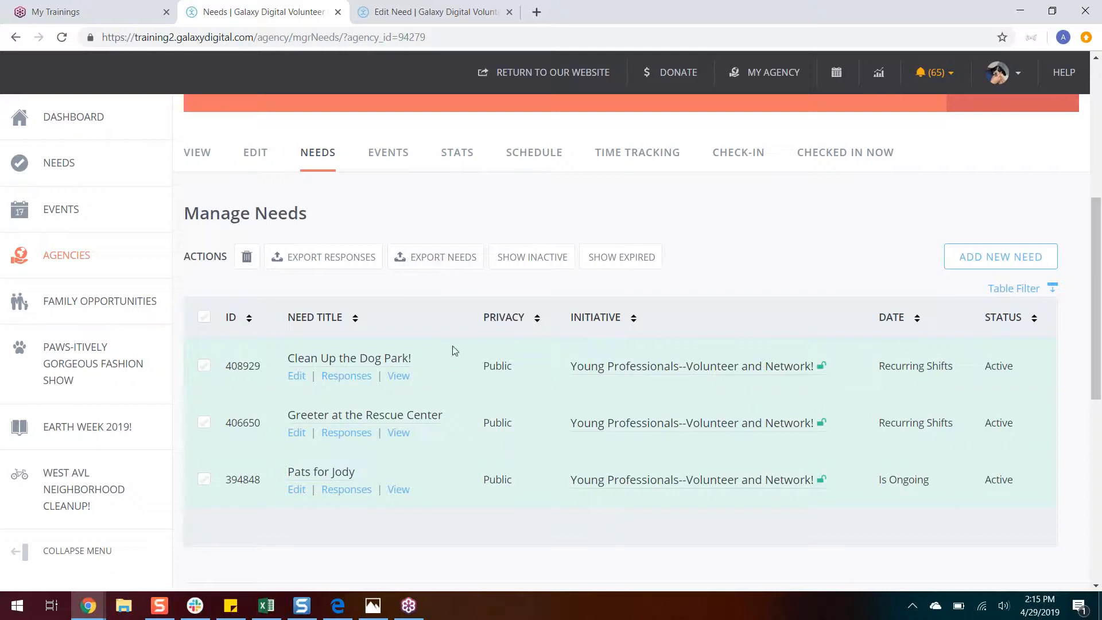
Step: Open the "Clean Up the Dog Park!" need for editing and examine its title, full description, privacy, initiative and duration settings
click(296, 376)
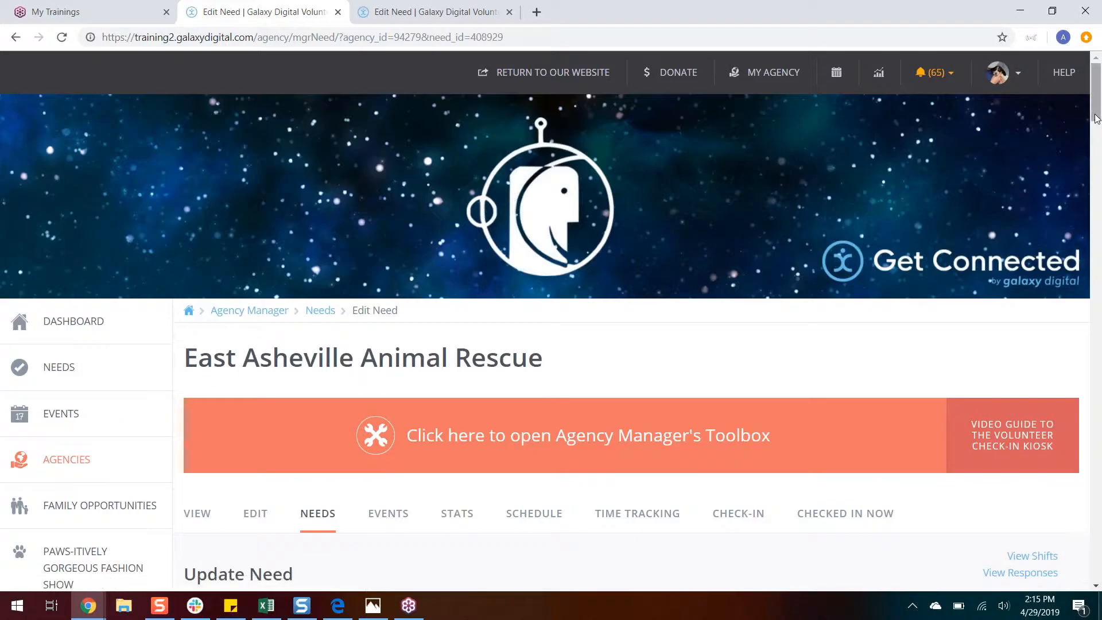
scroll(1097, 136, down, 2)
drag(1098, 135, 1097, 166)
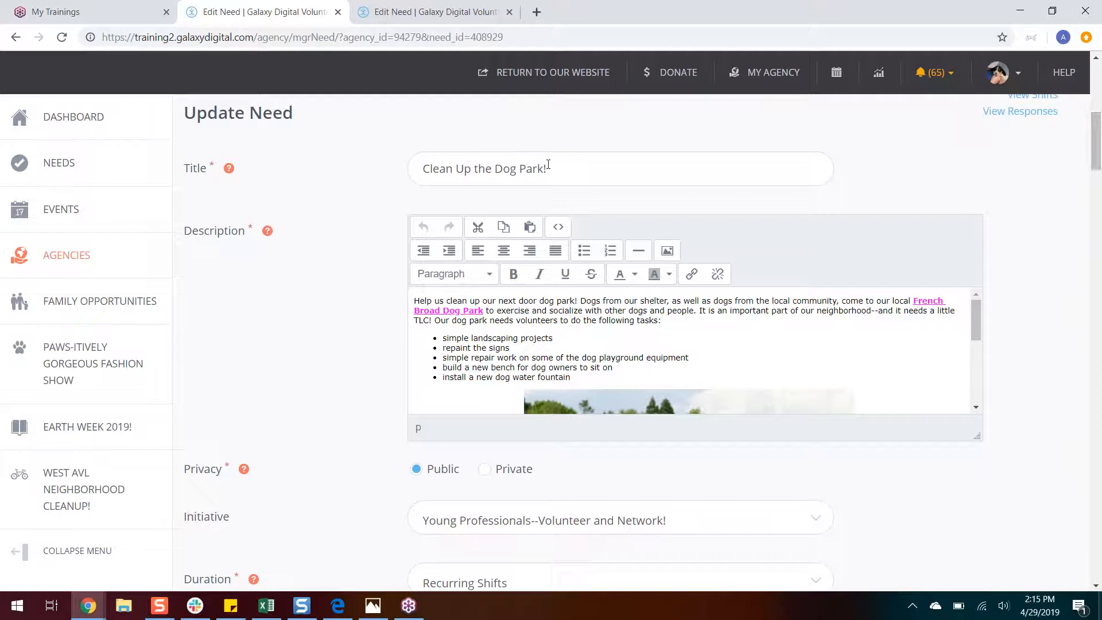
drag(550, 167, 413, 167)
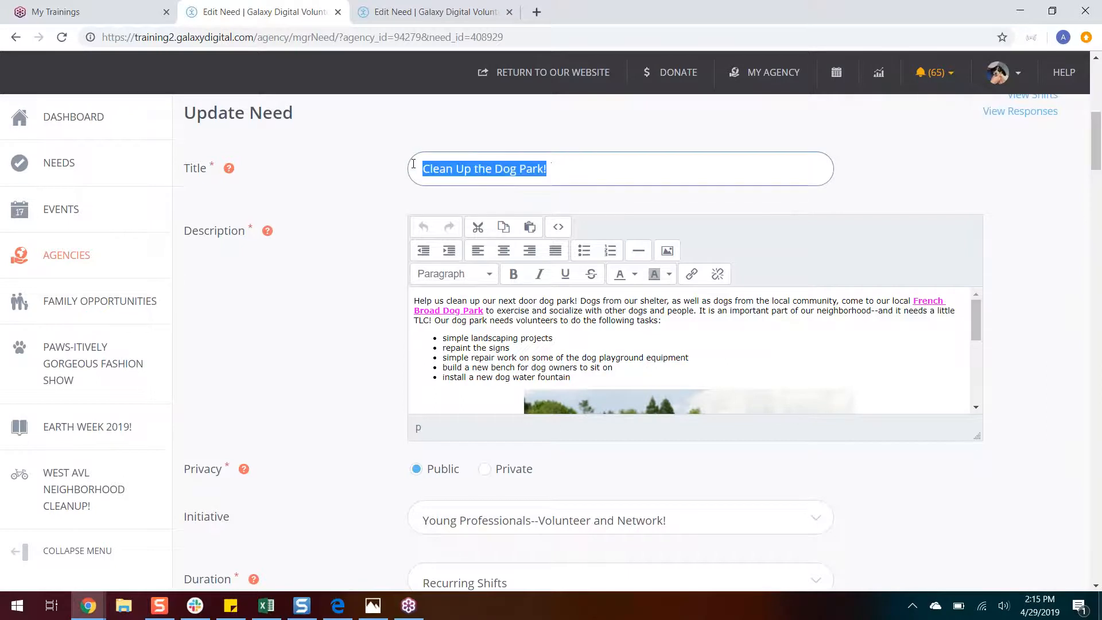
click(554, 170)
drag(1098, 148, 1097, 158)
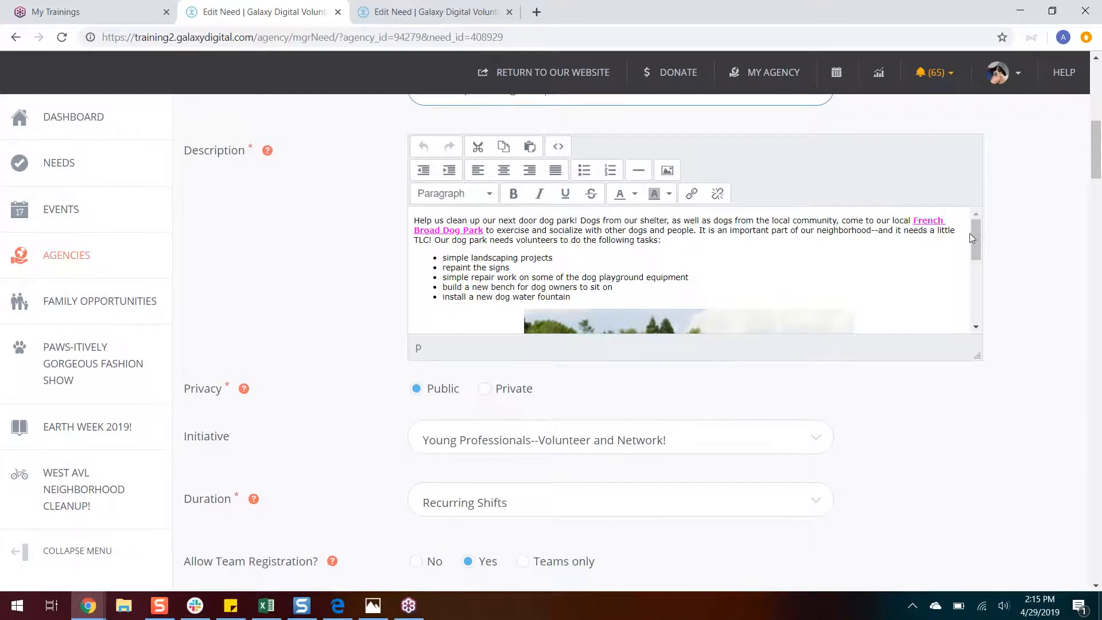
drag(974, 242, 975, 303)
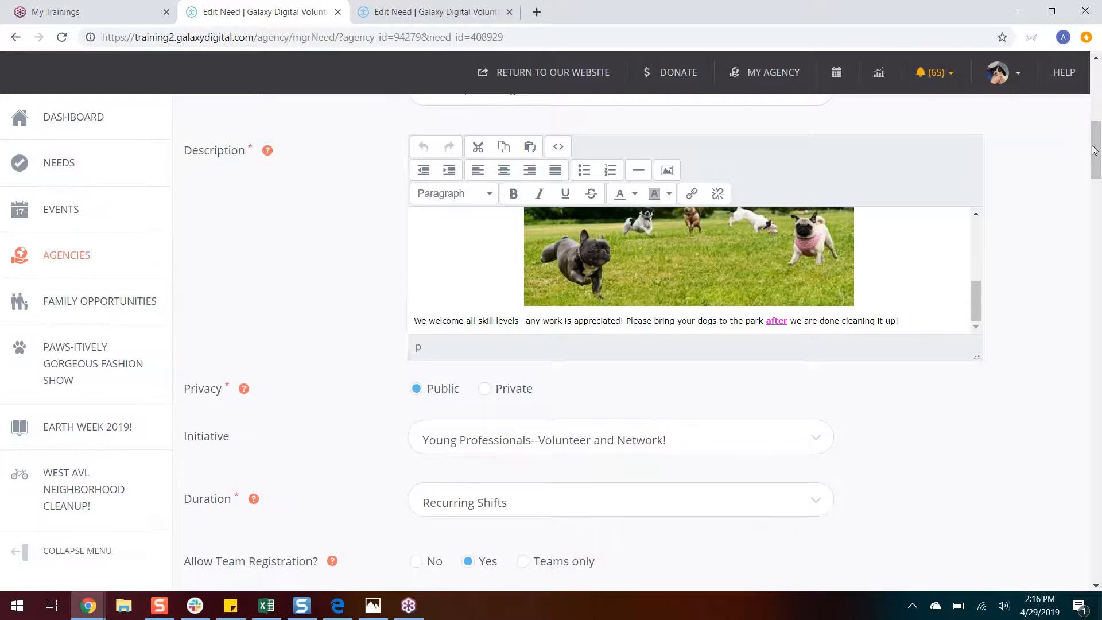
drag(1095, 145, 1095, 171)
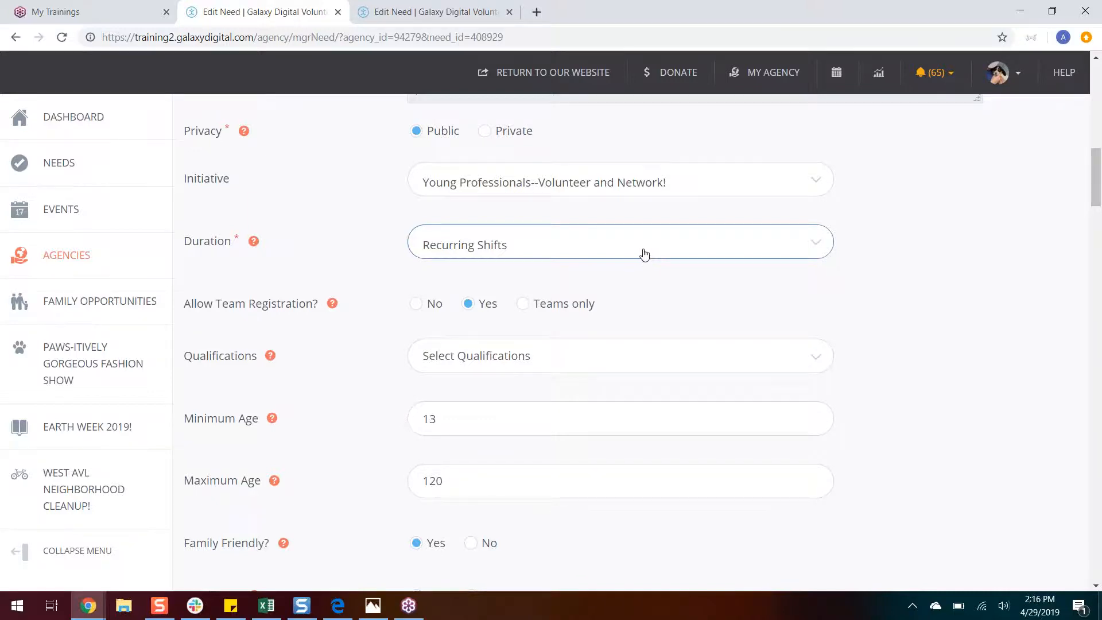
Step: Switch to the blank Create Need form and set the need's duration to Custom Shifts
click(394, 11)
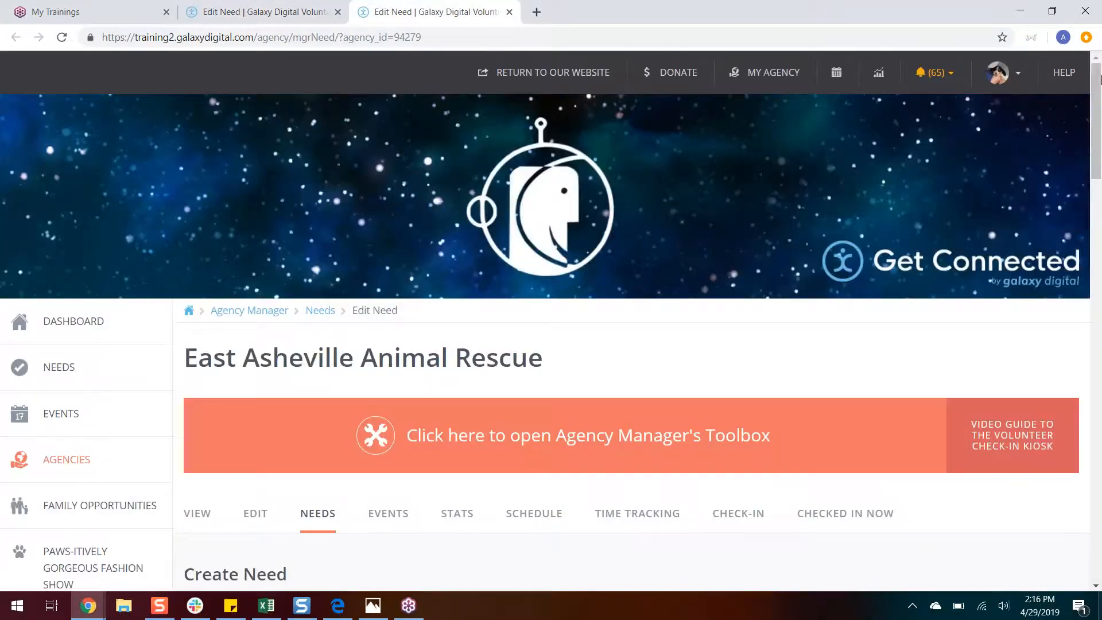
drag(1094, 116, 1077, 271)
click(813, 236)
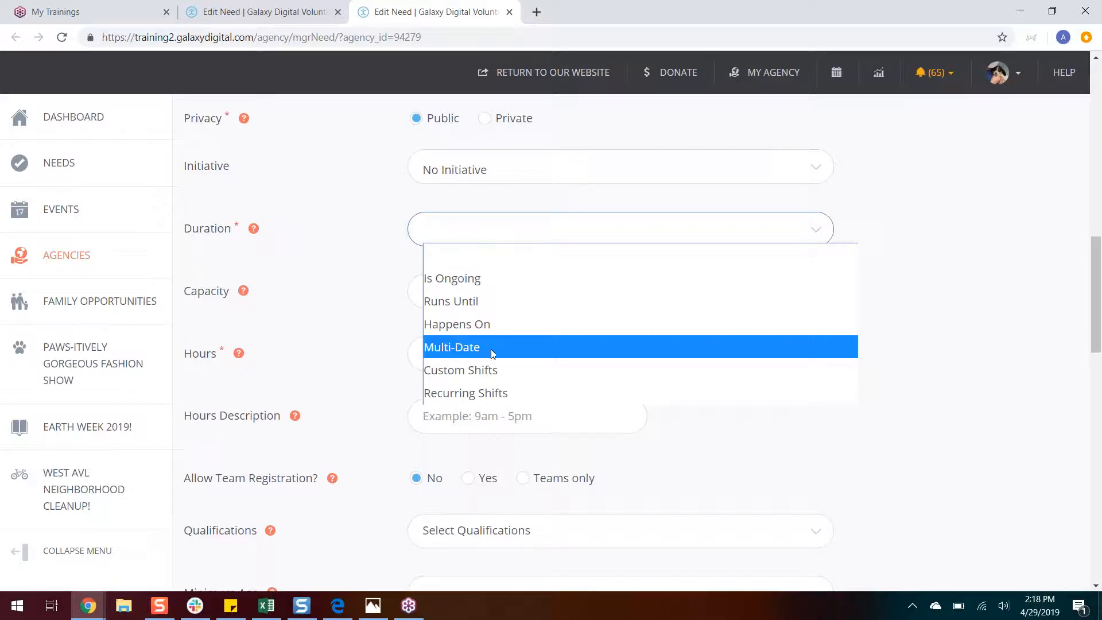
click(483, 370)
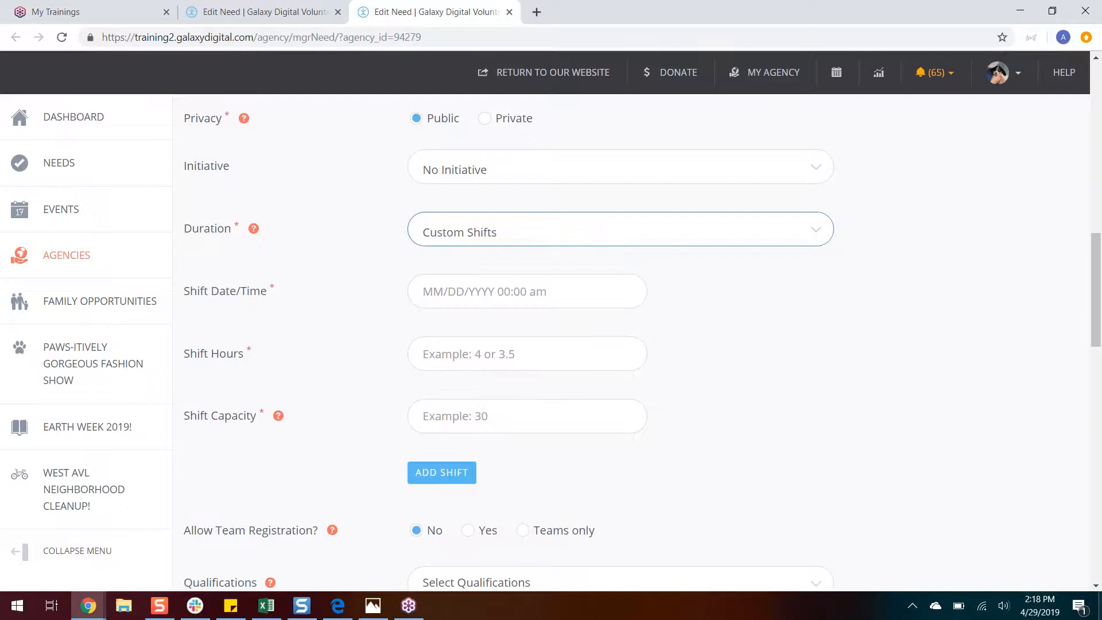
Step: Add a custom shift on 04/30/2019 at 10:00 am lasting 5 hours with a capacity of 2
click(466, 281)
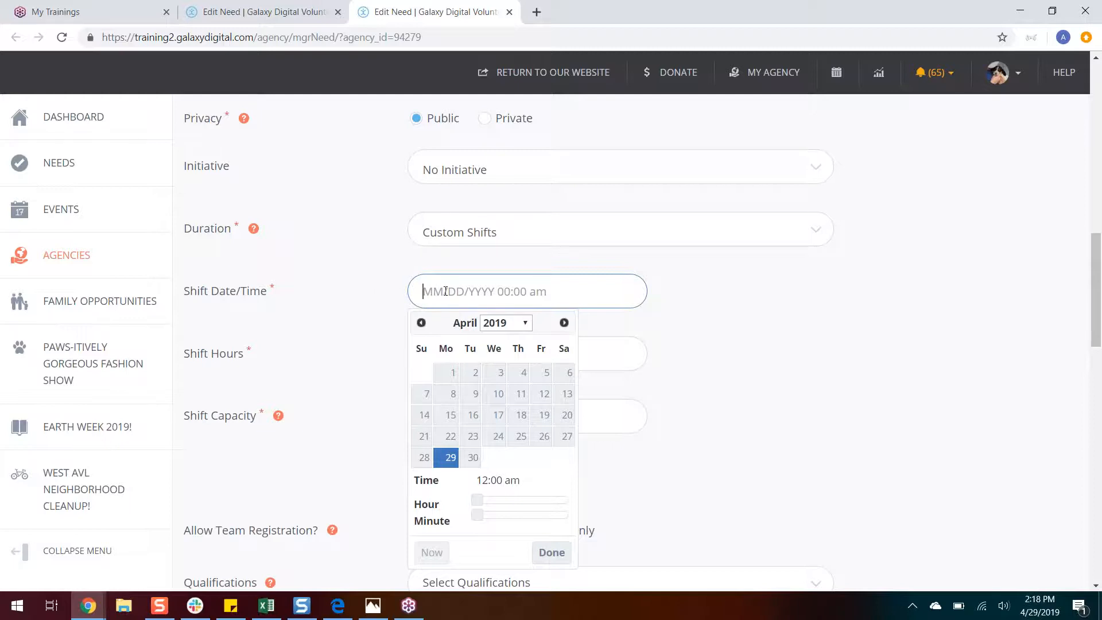
click(473, 457)
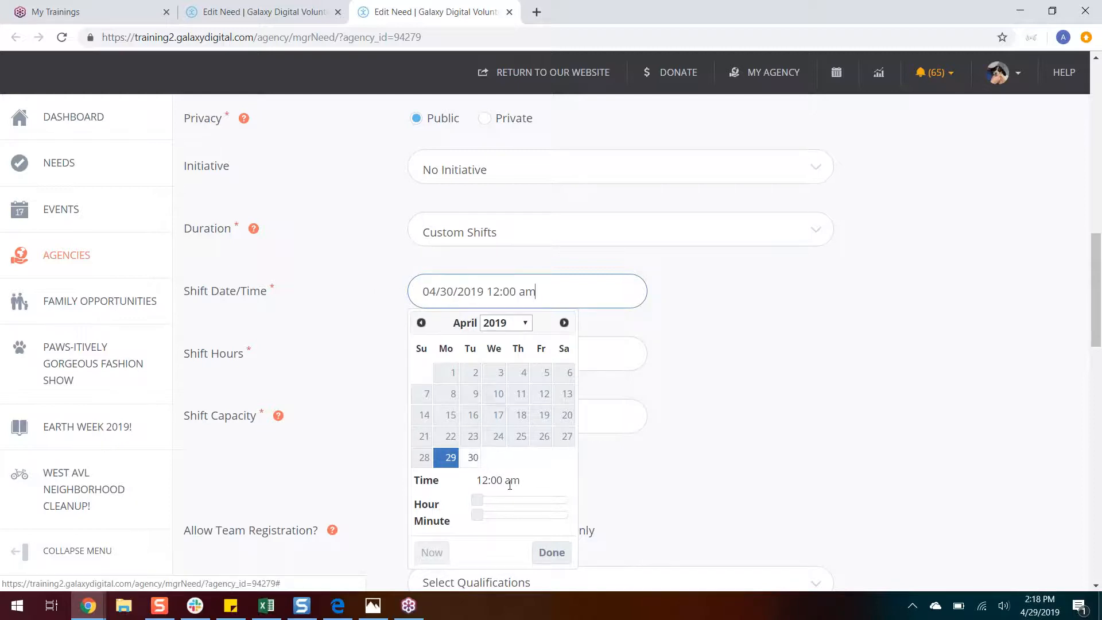
click(450, 458)
click(474, 458)
click(518, 500)
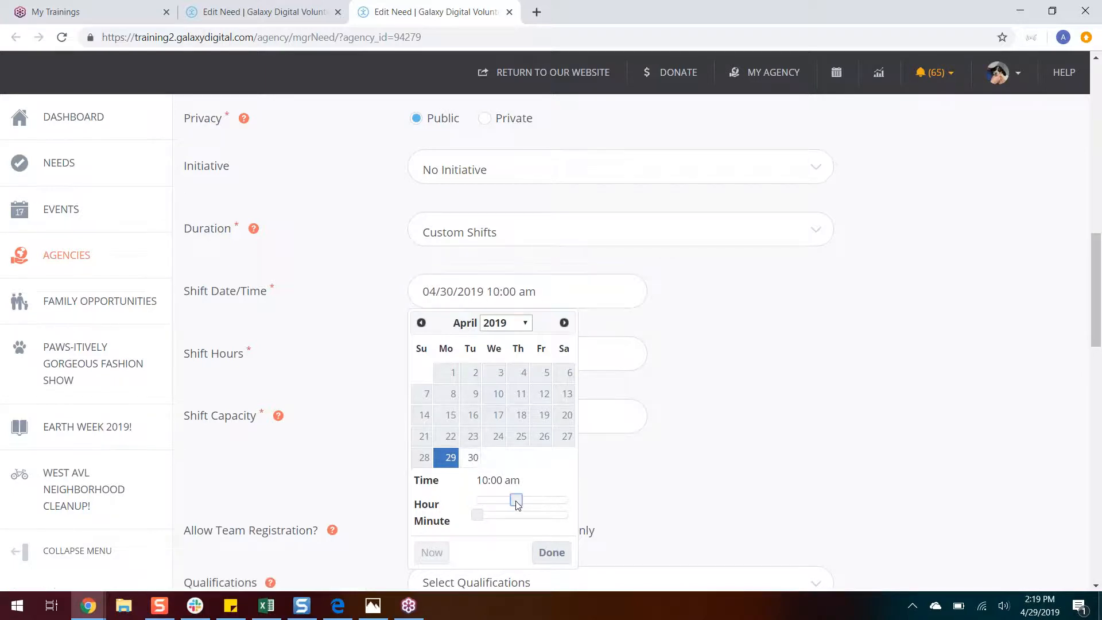
click(554, 555)
click(499, 354)
text(5)
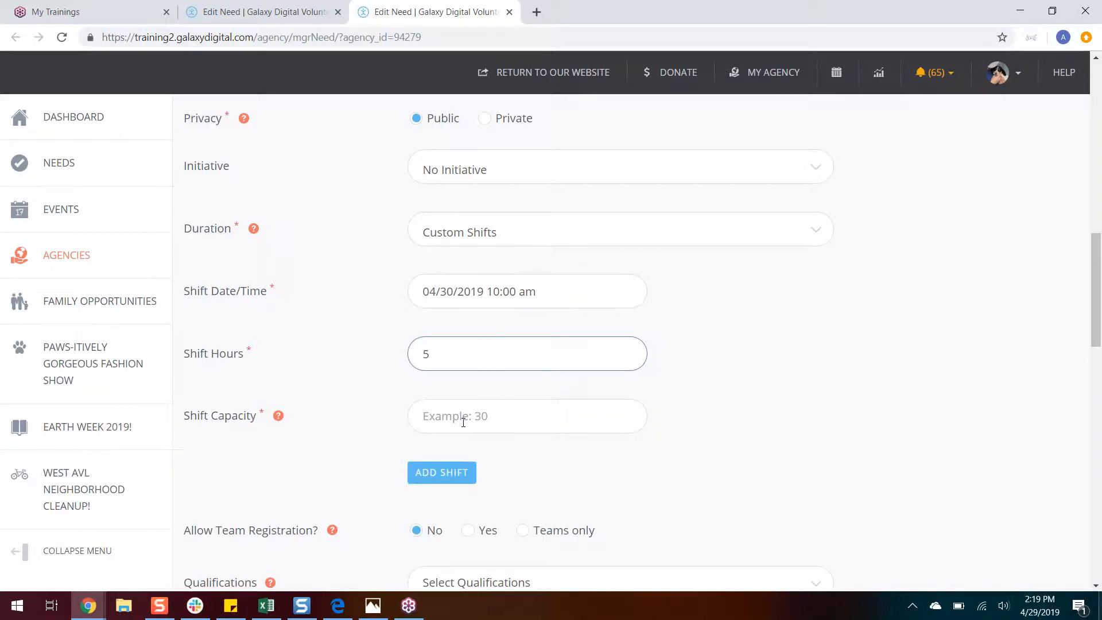
click(462, 422)
text(2)
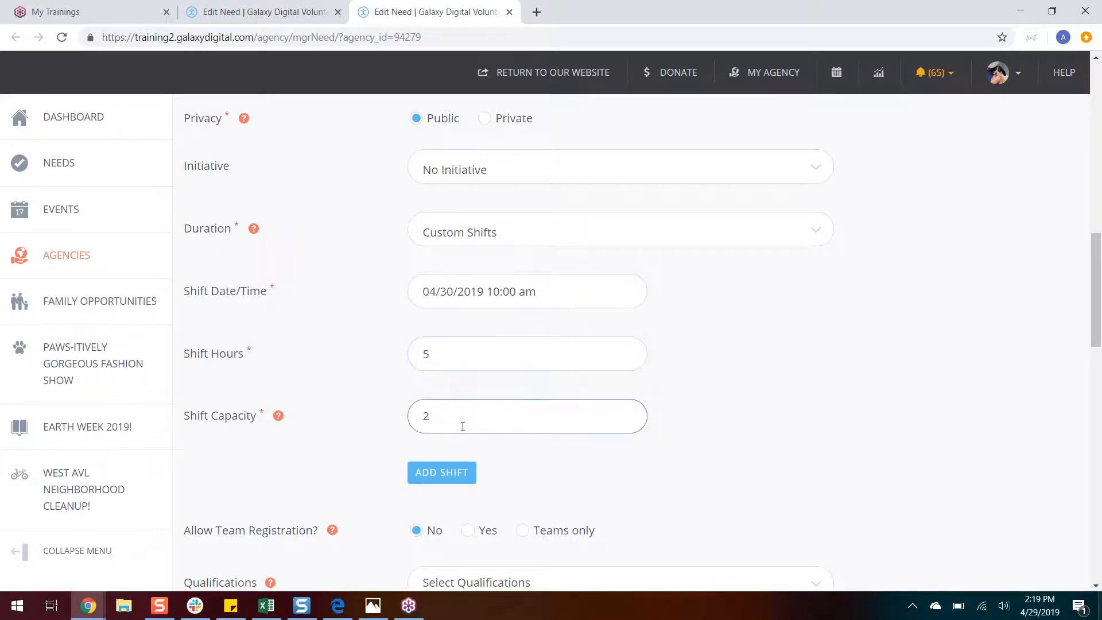
click(439, 472)
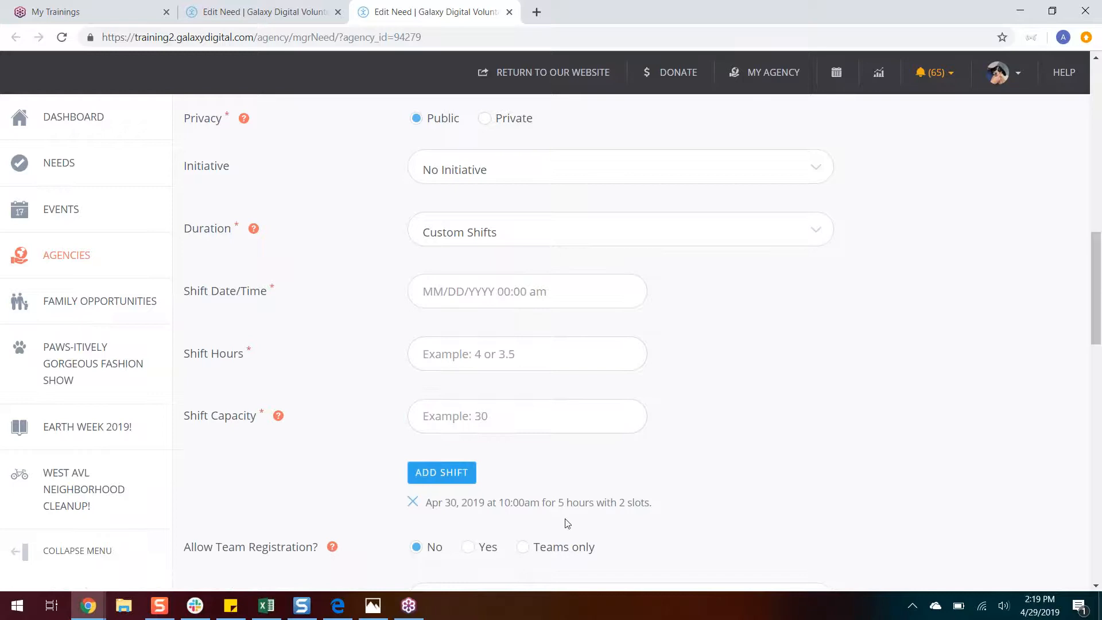
Step: Add a second custom shift on 05/02/2019 at 02:00 pm lasting 3 hours with a capacity of 10
click(476, 292)
click(565, 322)
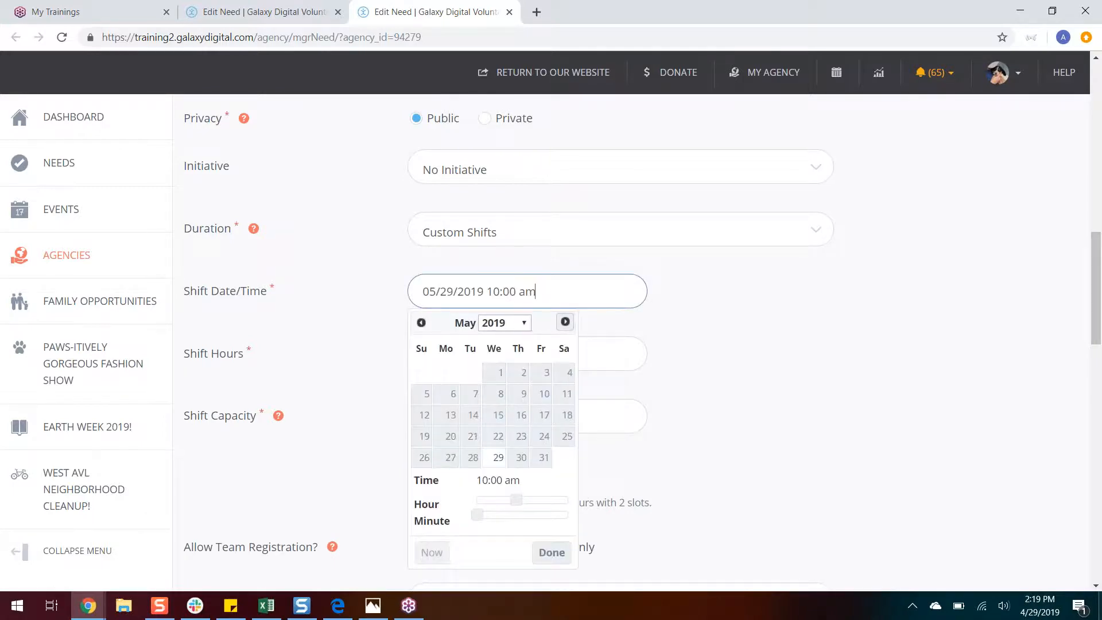
click(523, 374)
drag(517, 500, 532, 501)
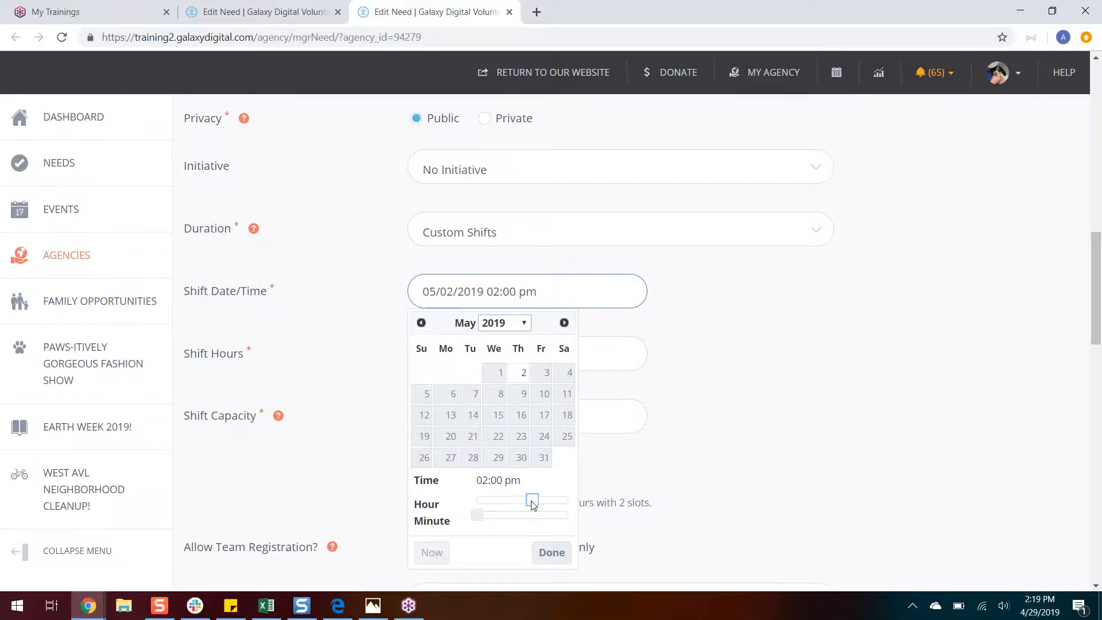
click(554, 555)
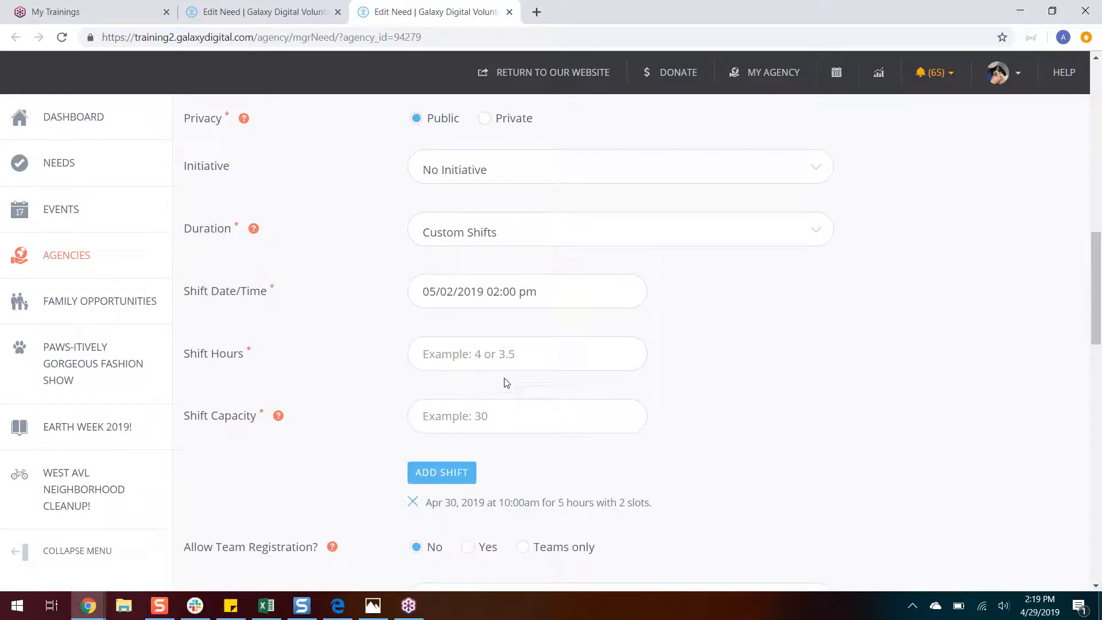
click(508, 357)
text(3)
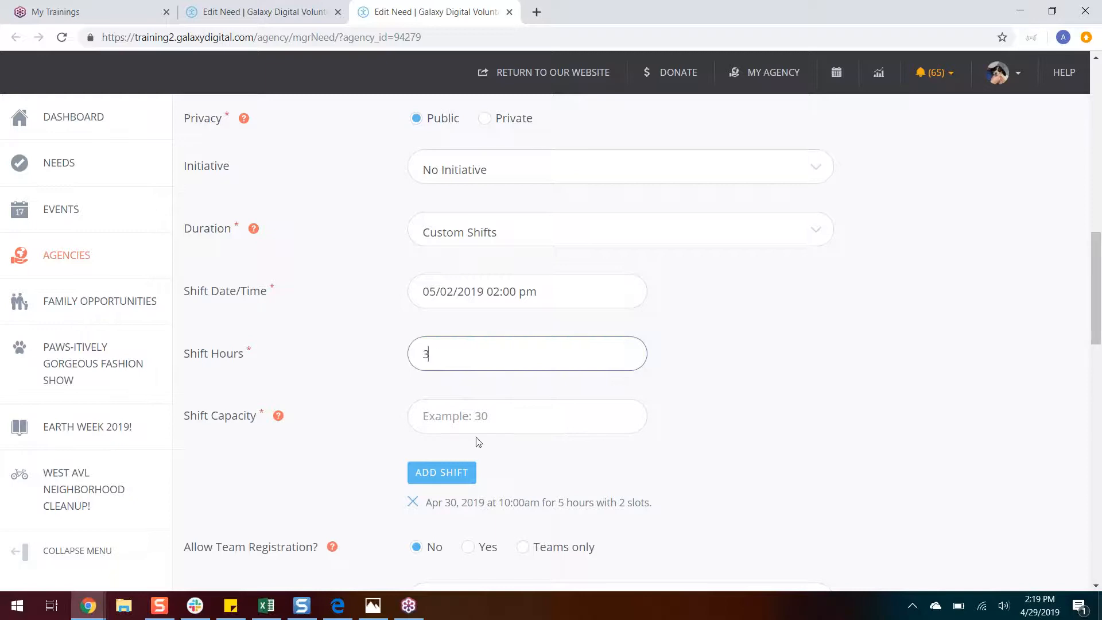
click(483, 415)
text(10)
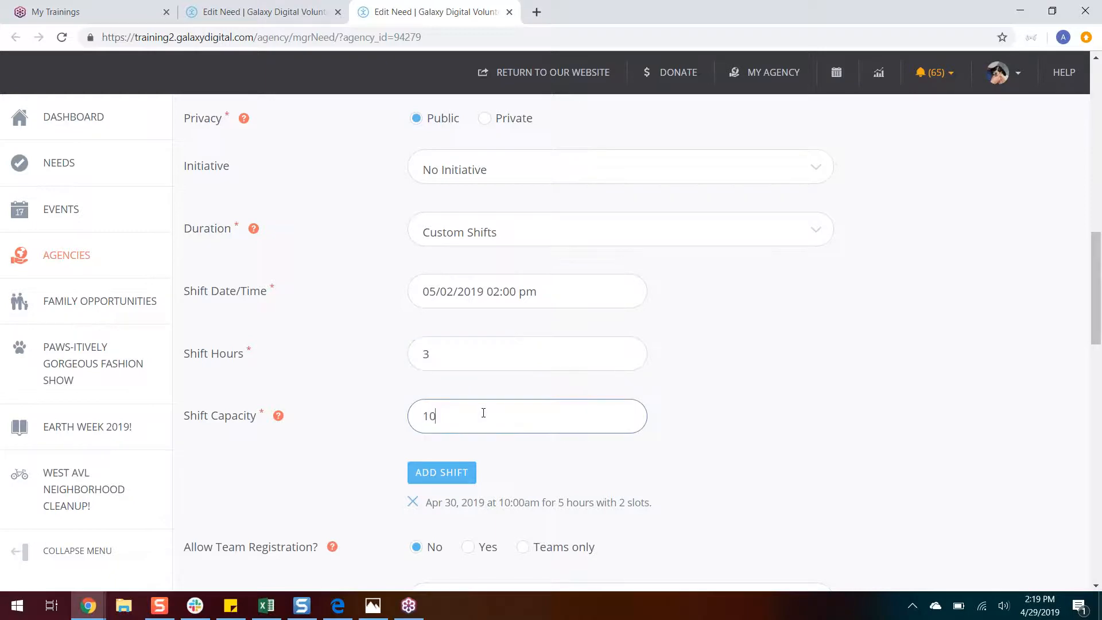
click(451, 474)
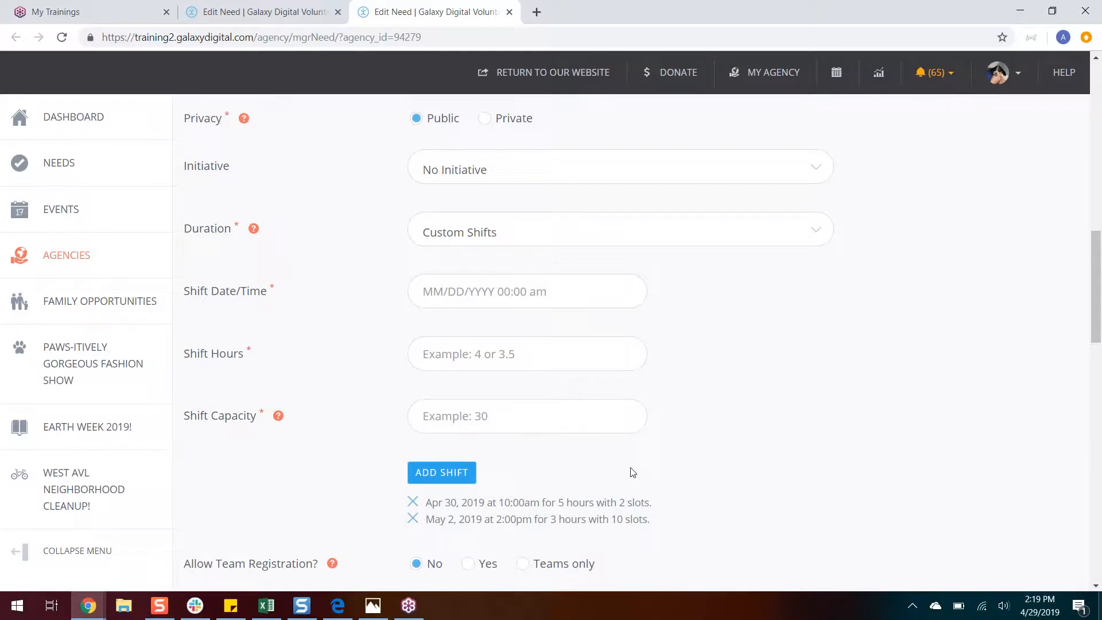
Step: Set the new need's duration to Recurring Shifts, occurring Weekly every 1 week on Monday and Wednesday
click(706, 232)
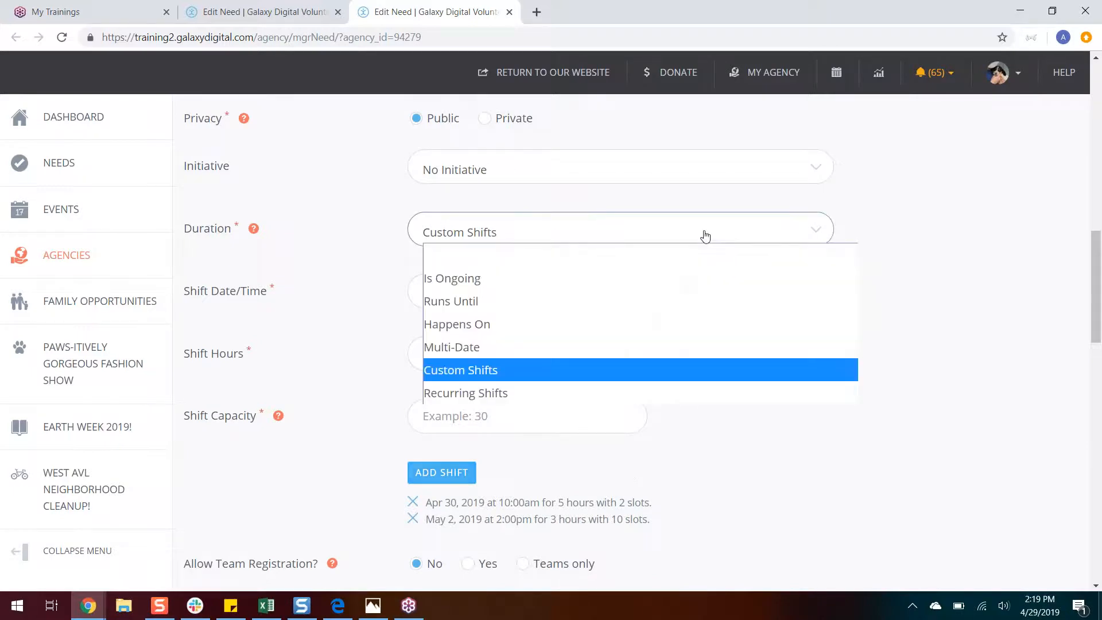
click(568, 394)
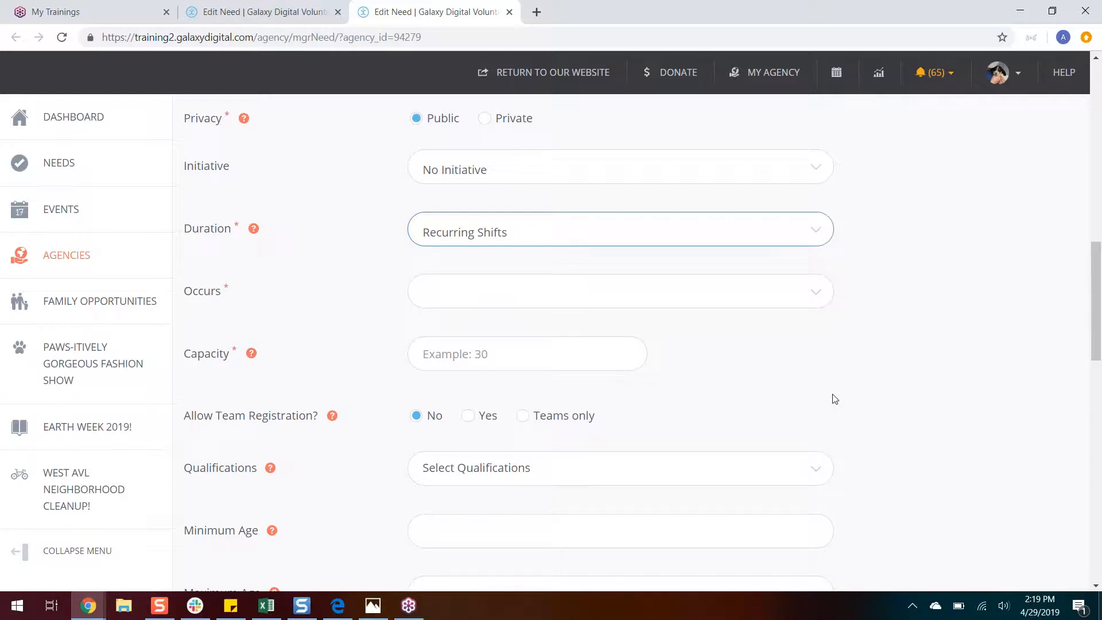
click(814, 306)
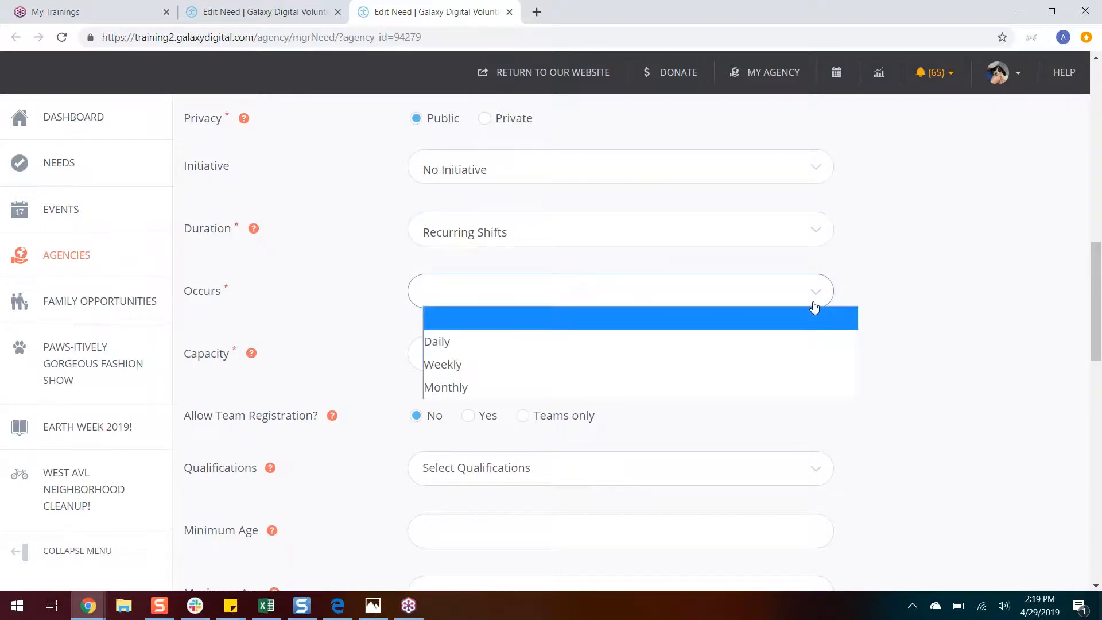
click(787, 366)
click(416, 409)
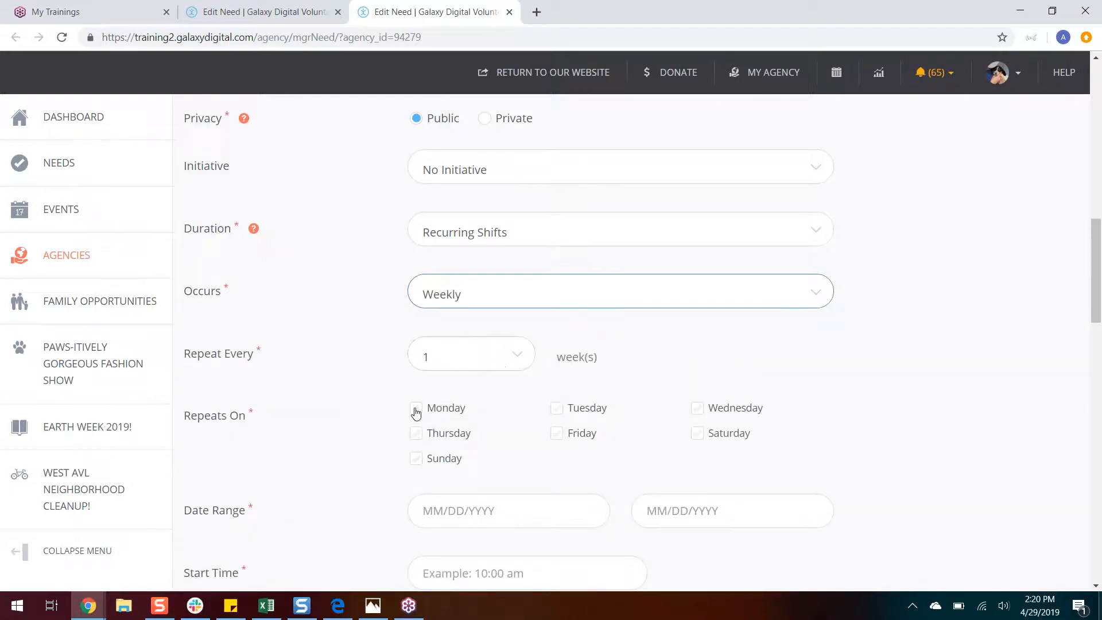
click(698, 409)
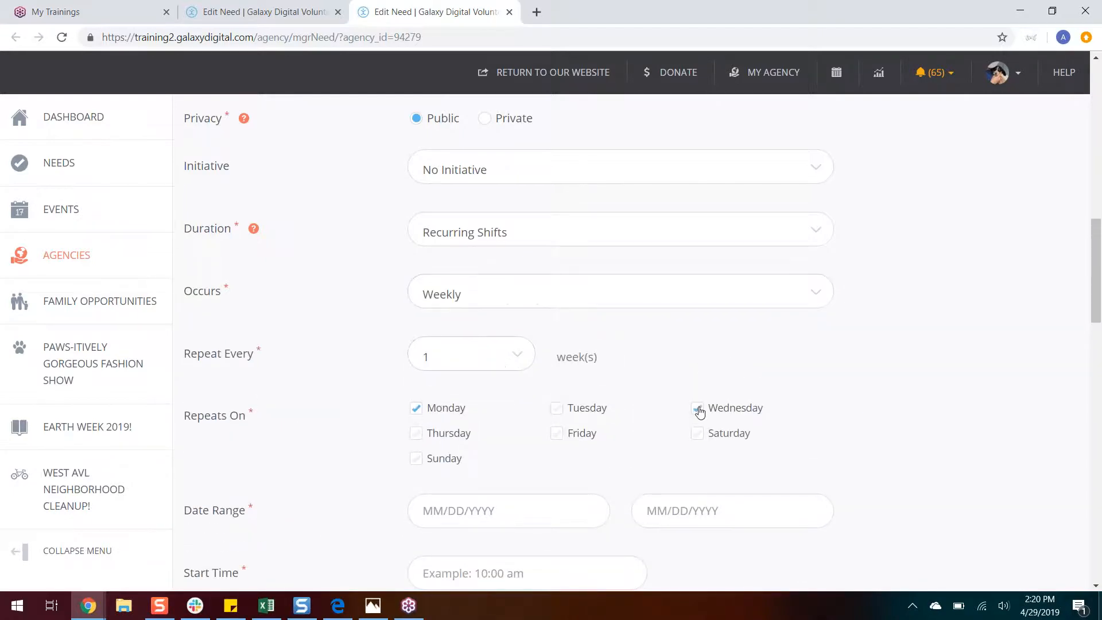
Step: Set the recurring shifts' date range from 04/29/2019 to 05/27/2019
drag(1096, 253, 1097, 291)
click(494, 315)
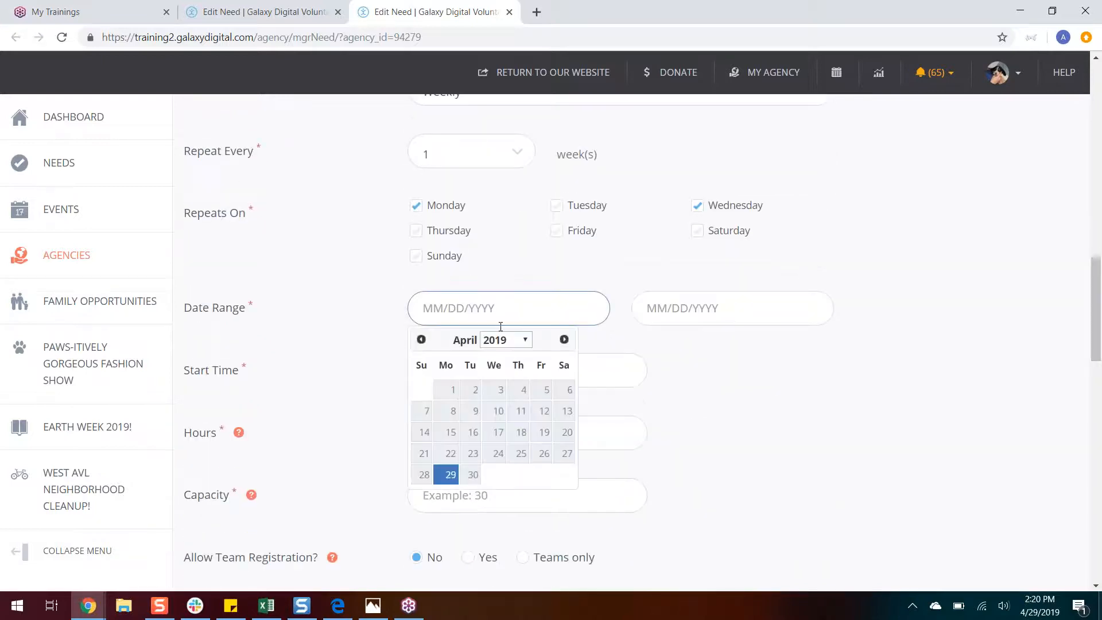
click(446, 479)
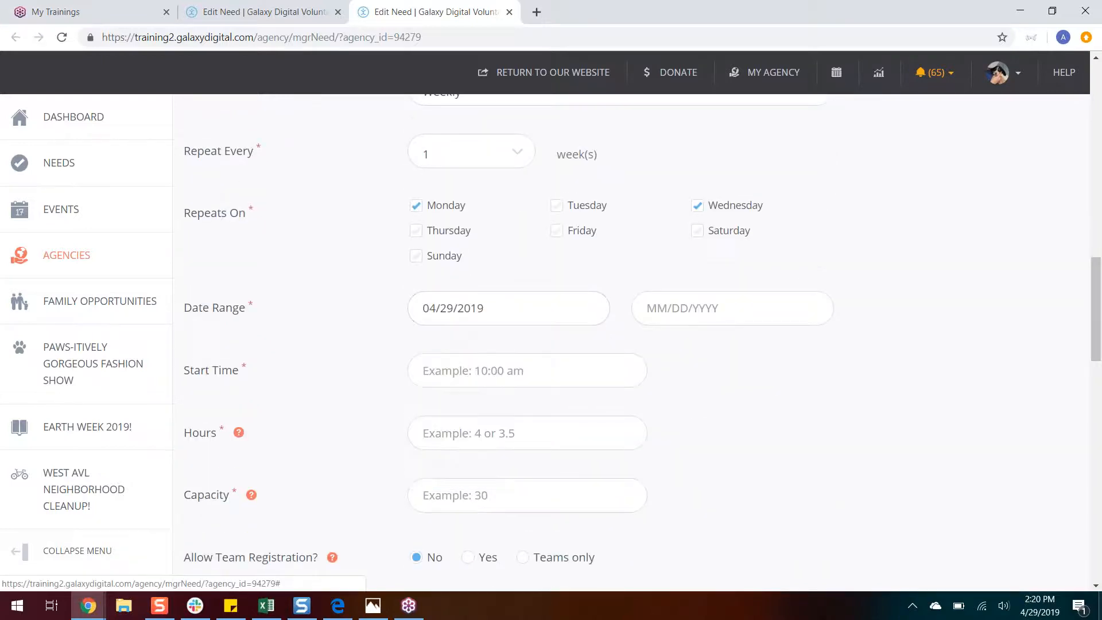
click(648, 304)
click(788, 339)
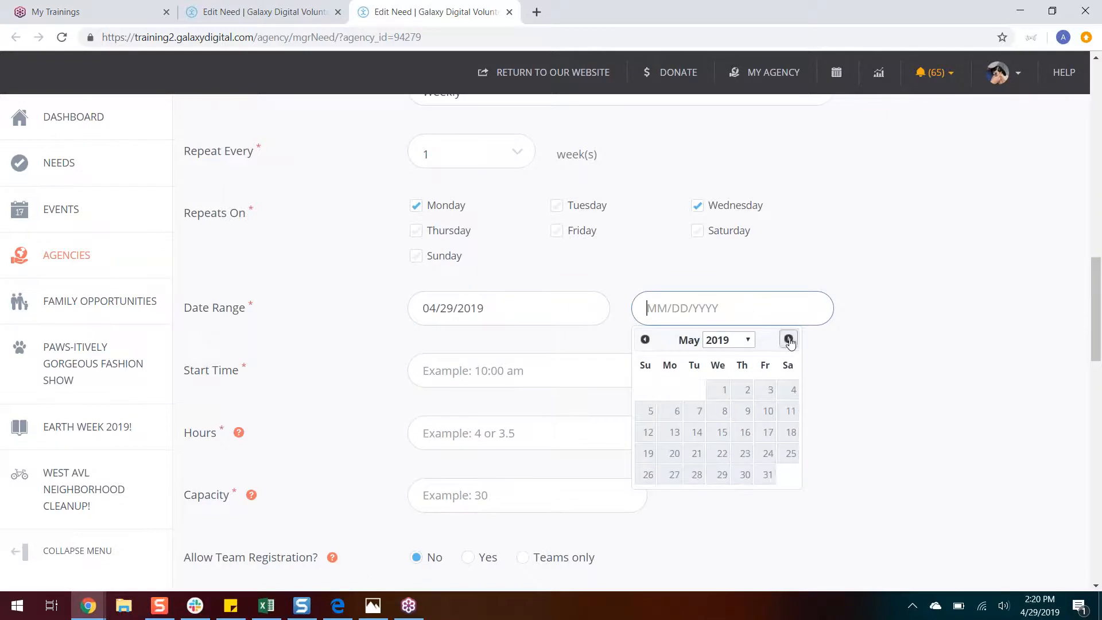
click(675, 476)
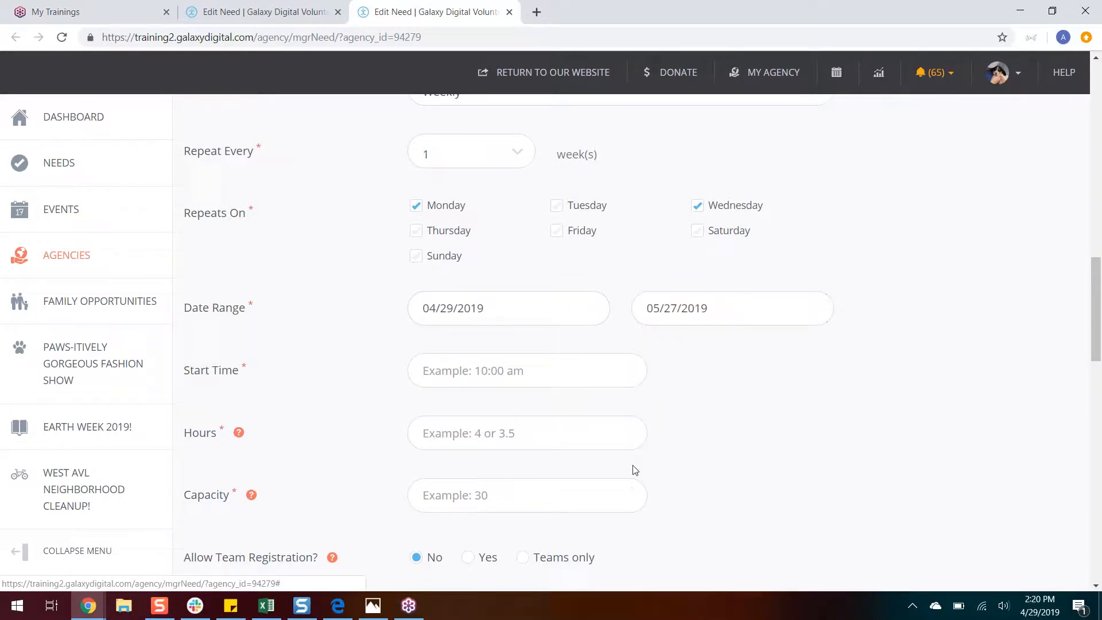
Step: Set the recurring shifts to start at 5:00 pm for 3 hours with a capacity of 5, and close the unsaved Create Need form
click(432, 369)
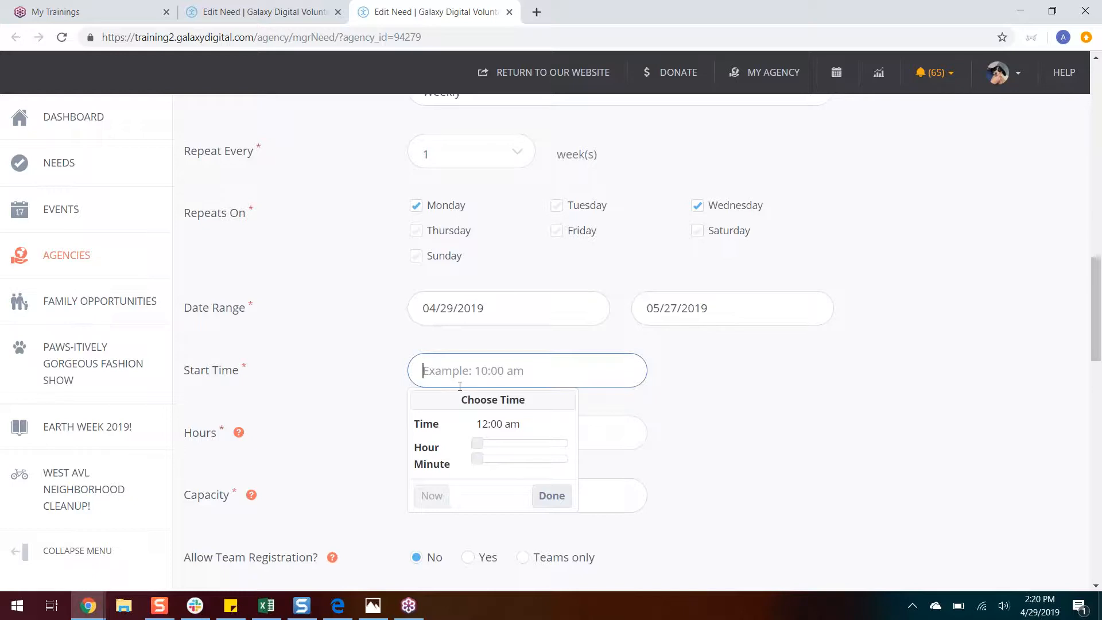
click(544, 443)
click(545, 495)
click(507, 429)
text(3)
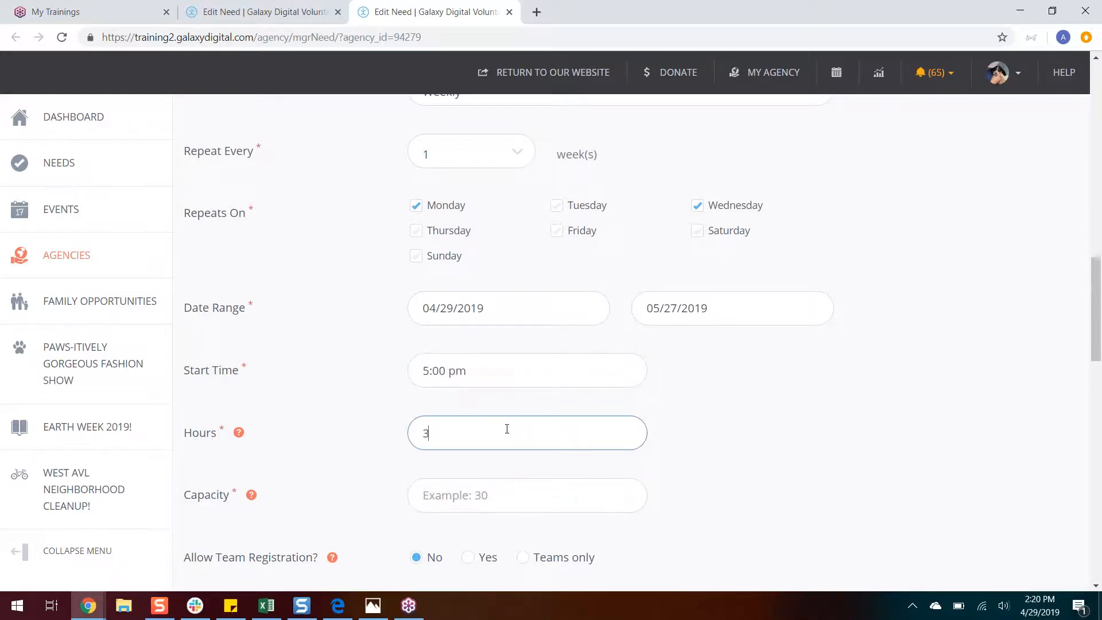
click(486, 488)
text(5)
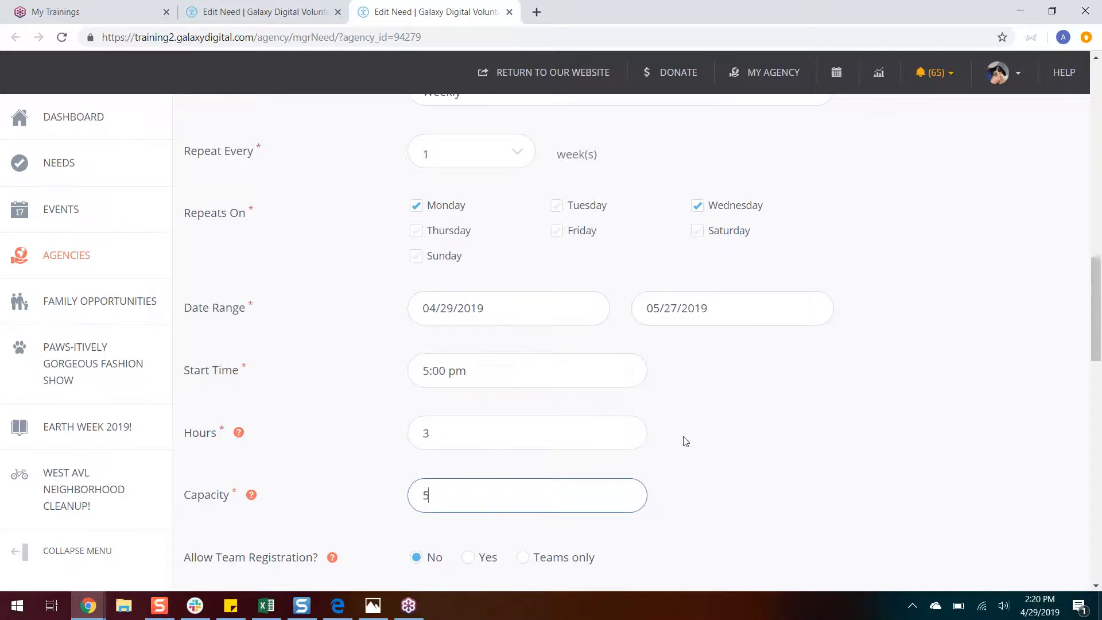
click(510, 12)
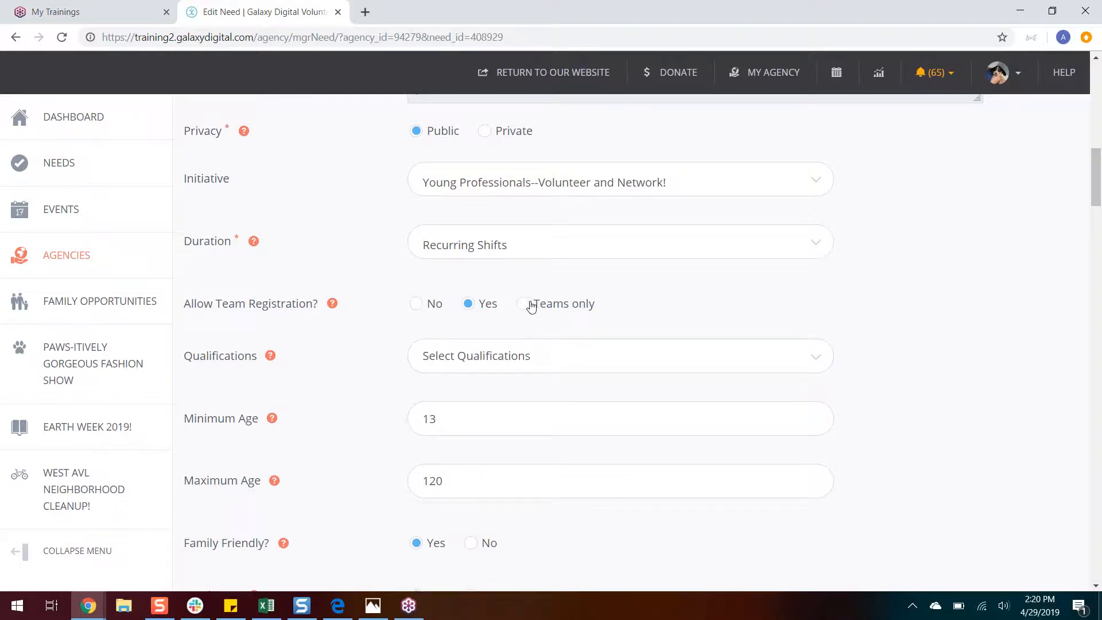
Step: Remove the "Bring a water bottle" attribute from the dog park need and try to add "wear a hat"
drag(1097, 188, 1098, 214)
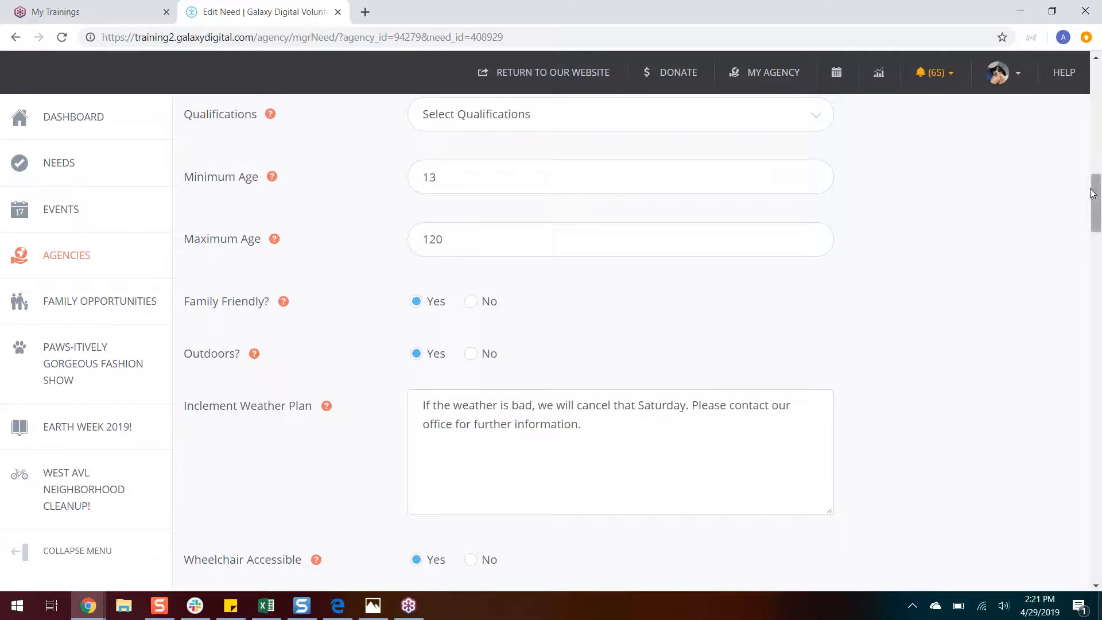
scroll(1092, 193, down, 1)
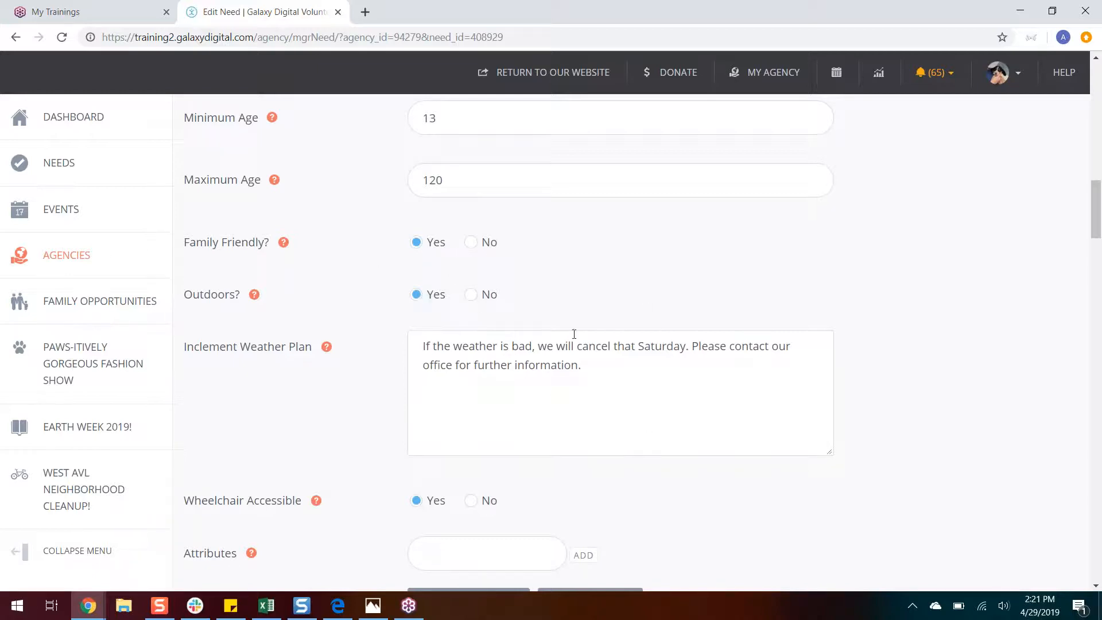
drag(1098, 231, 1098, 267)
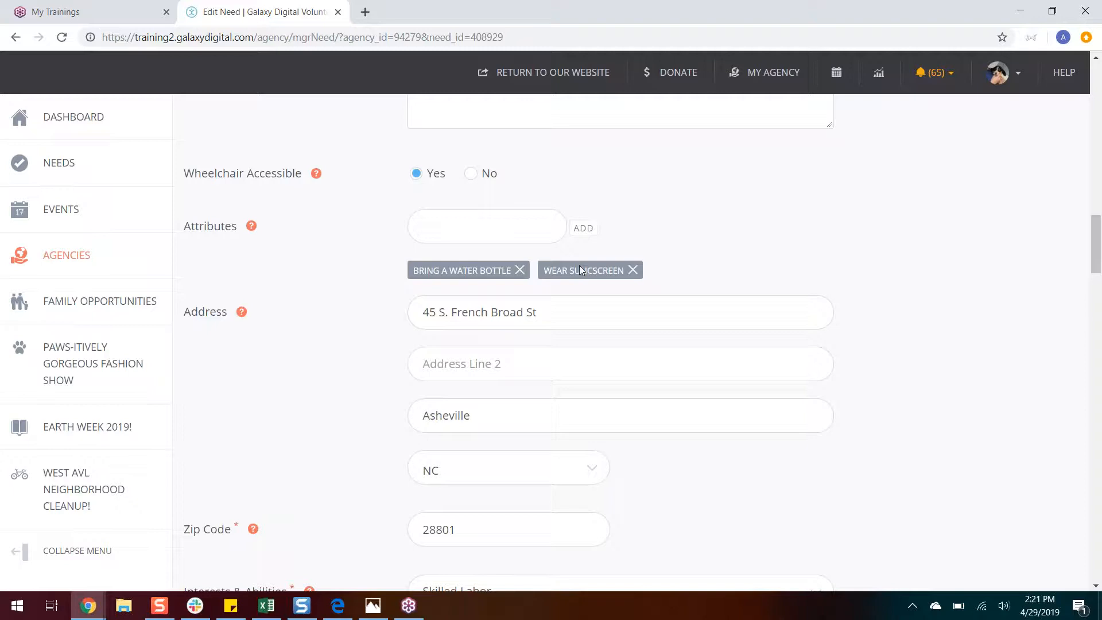
click(520, 271)
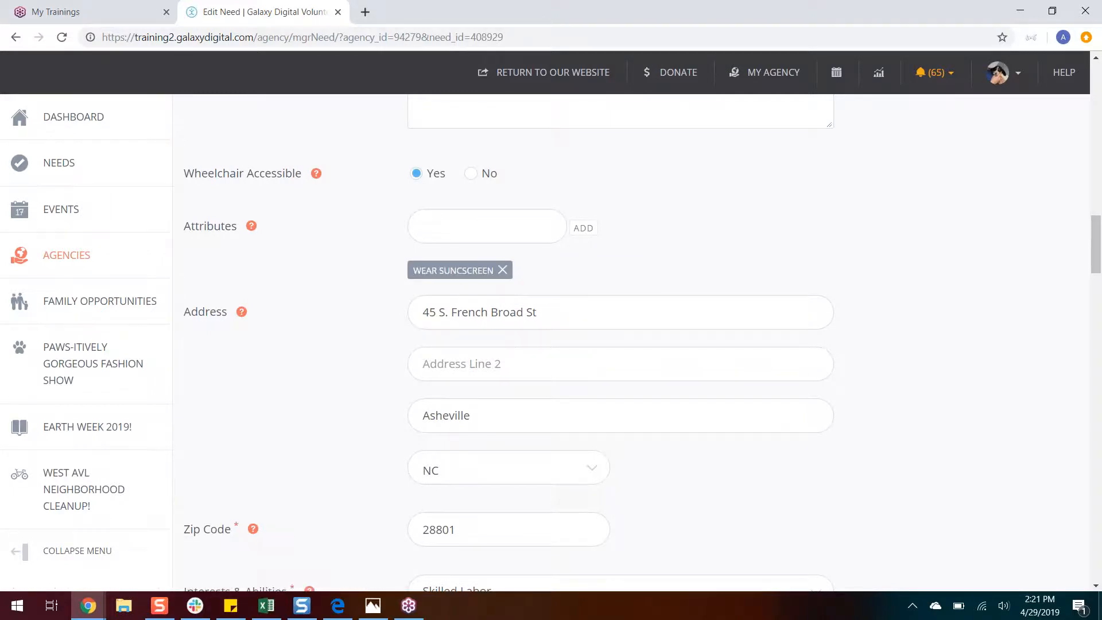
click(504, 220)
text(wear a hat)
key(Return)
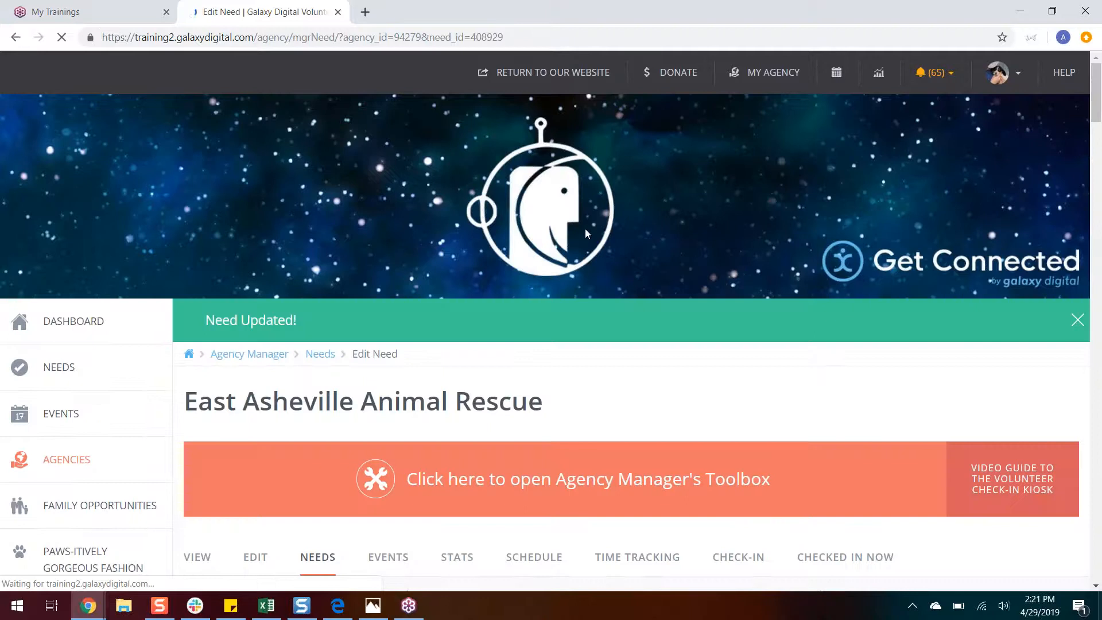
Step: Add the attribute "wear a hat" to the dog park need
drag(1096, 80, 1096, 237)
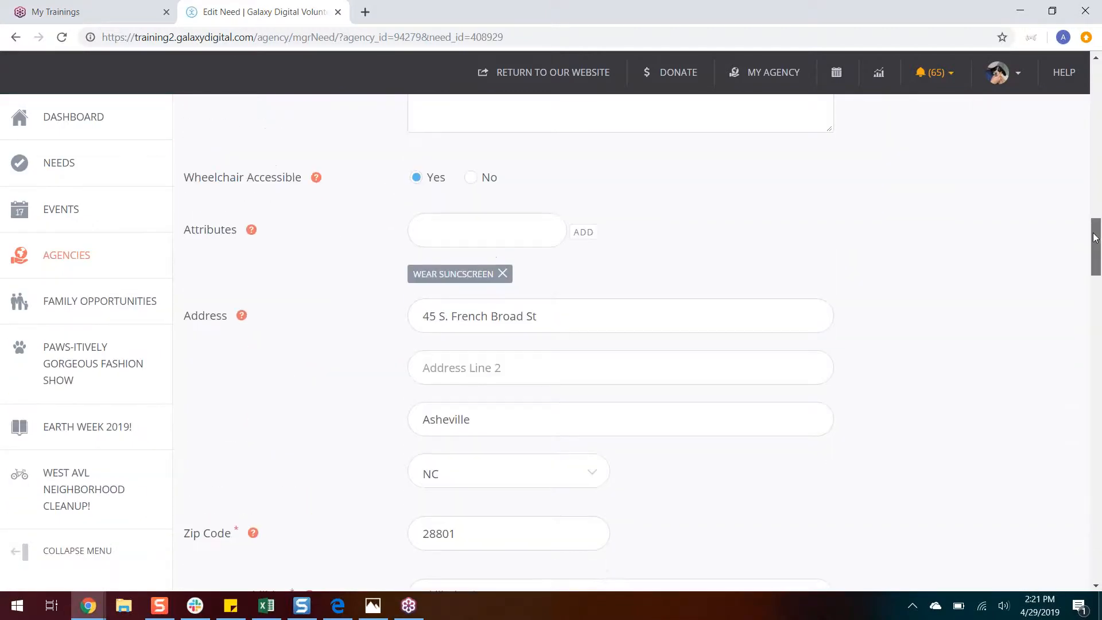
click(440, 219)
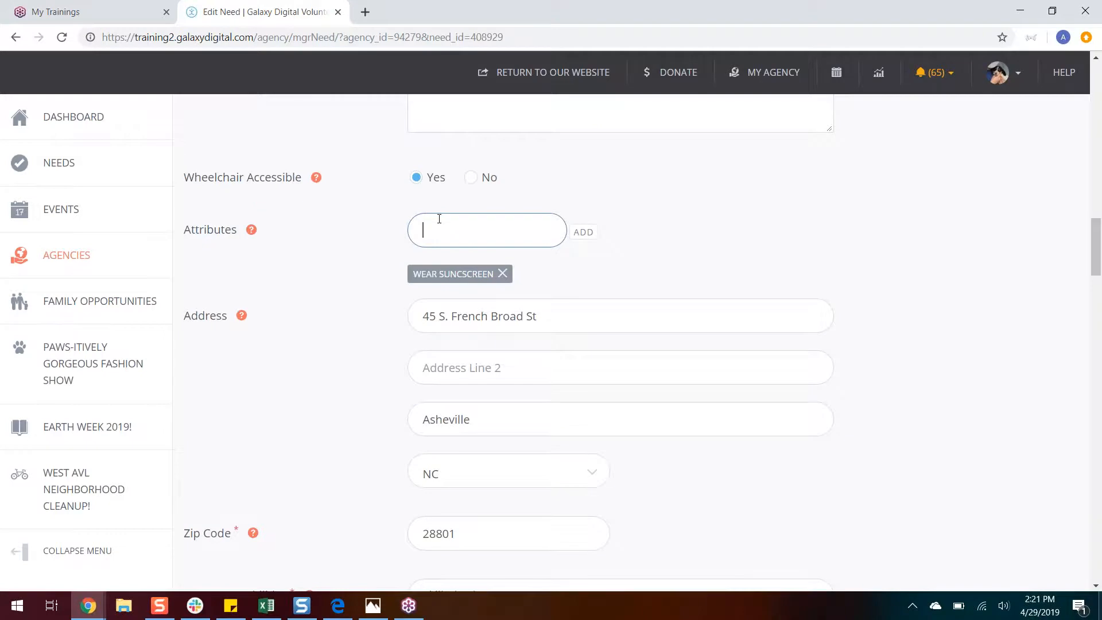
text(weat)
key(BackSpace)
text(r a hat)
click(587, 239)
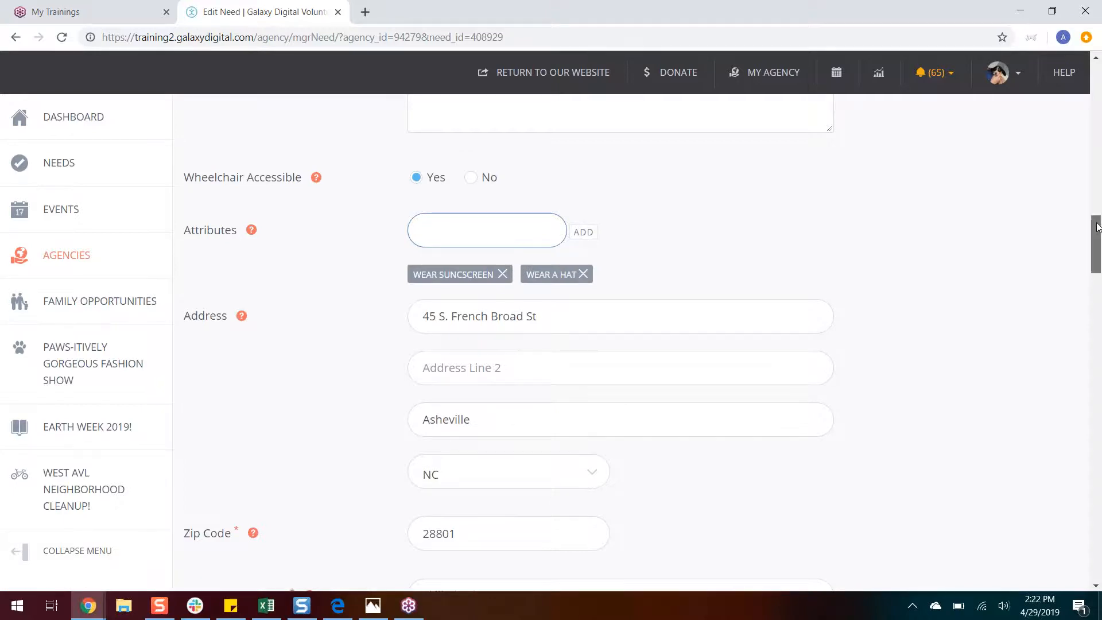
Step: Add Education to the dog park need's interests and abilities
drag(1094, 221, 1094, 238)
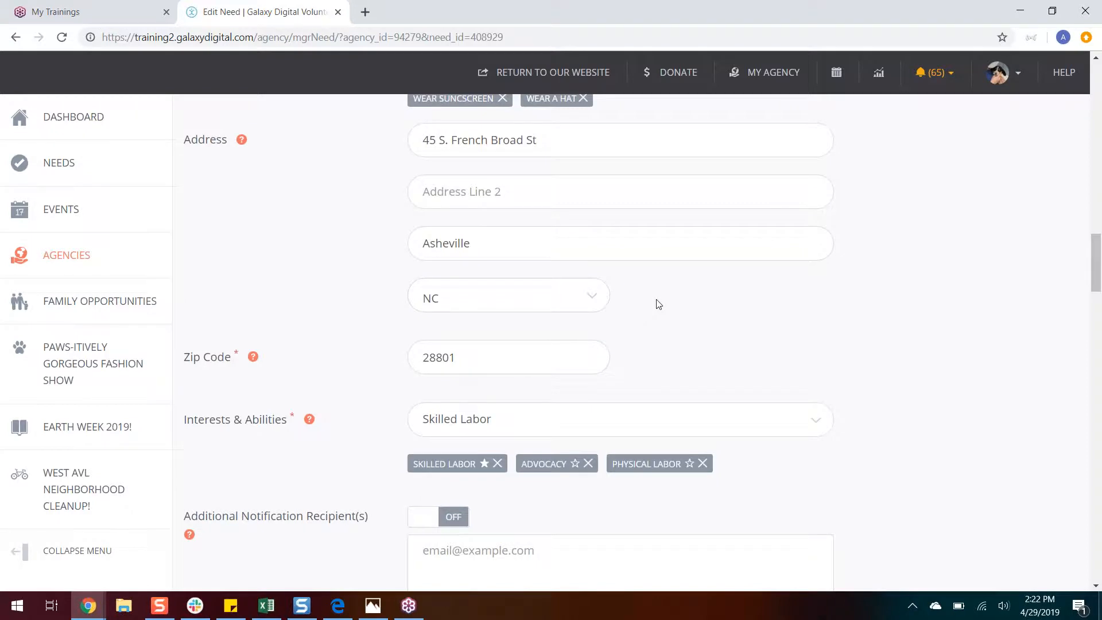
drag(1097, 272, 1096, 302)
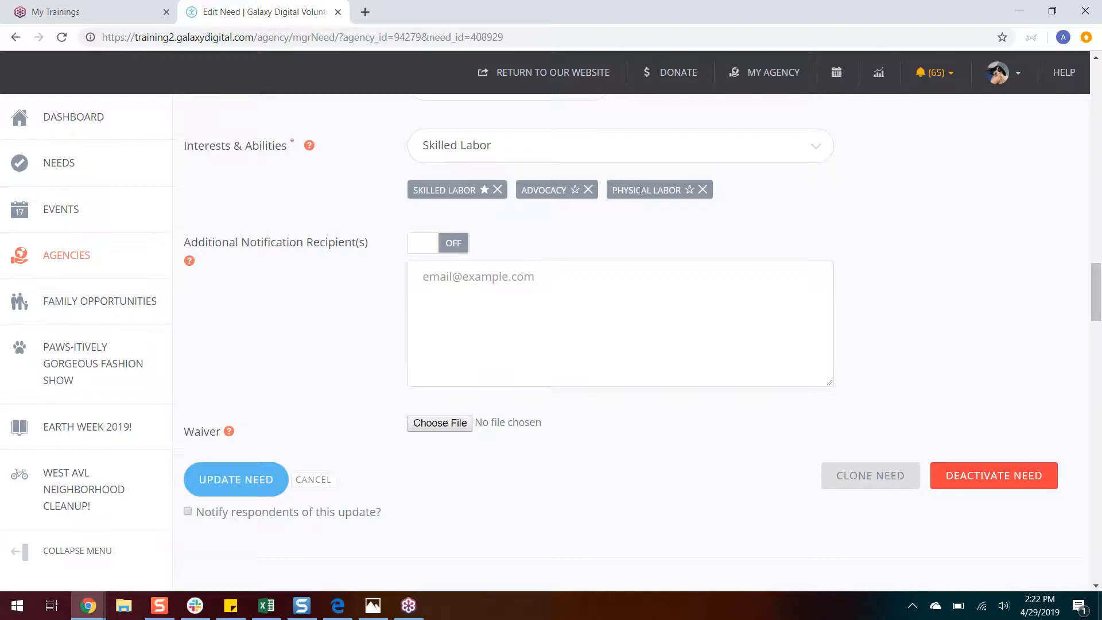
click(825, 155)
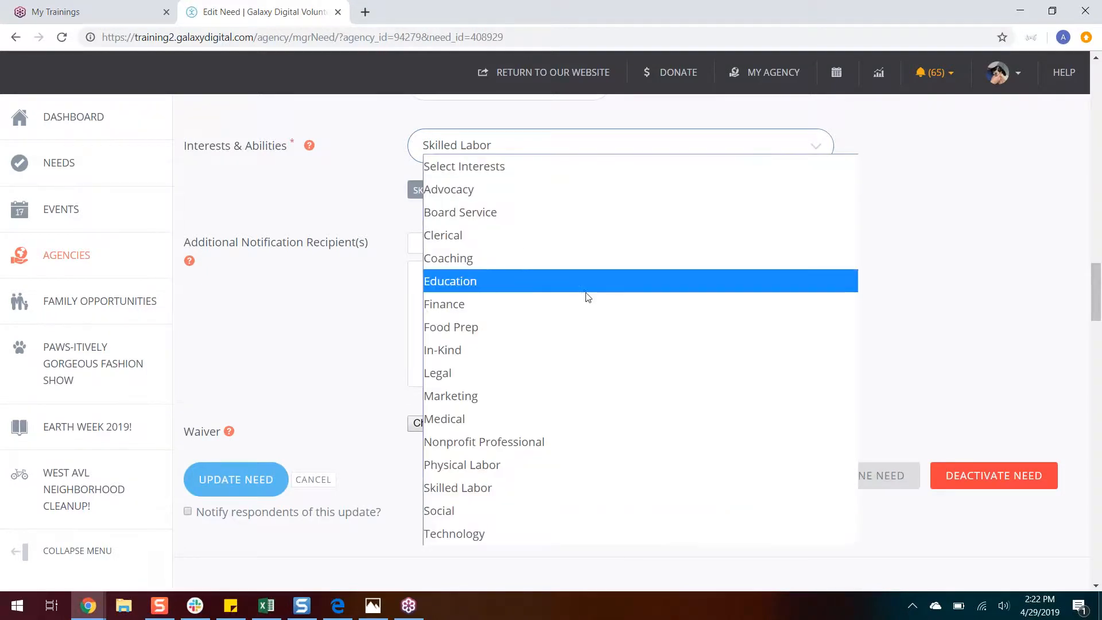
click(570, 289)
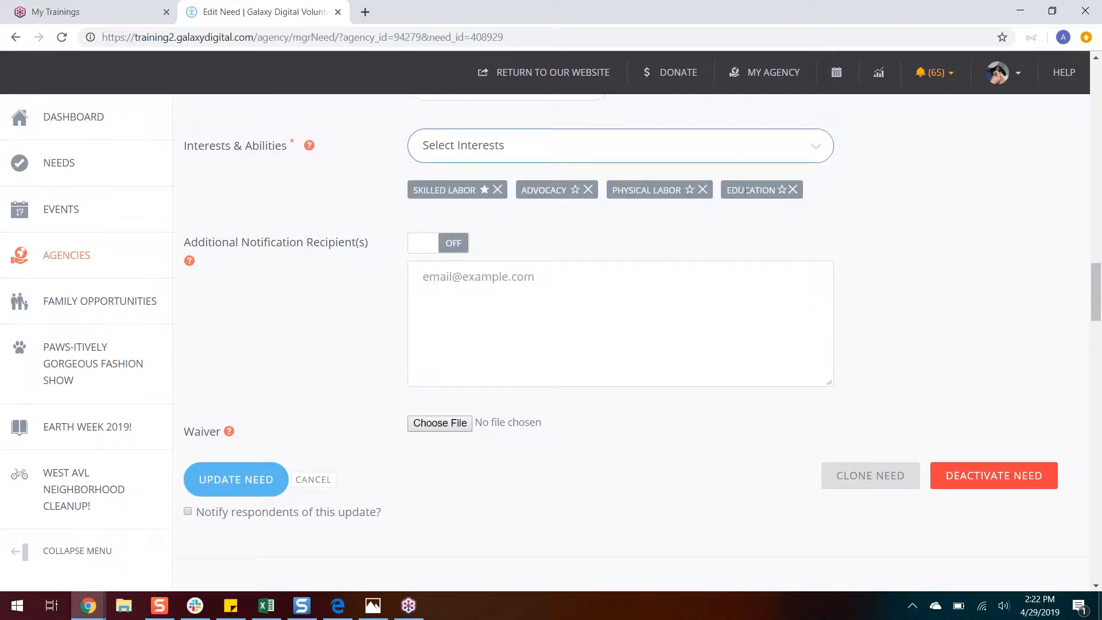
Step: Open the agency's event management list, examine its events and actions, and try selecting and deselecting all events
drag(1097, 285, 1096, 68)
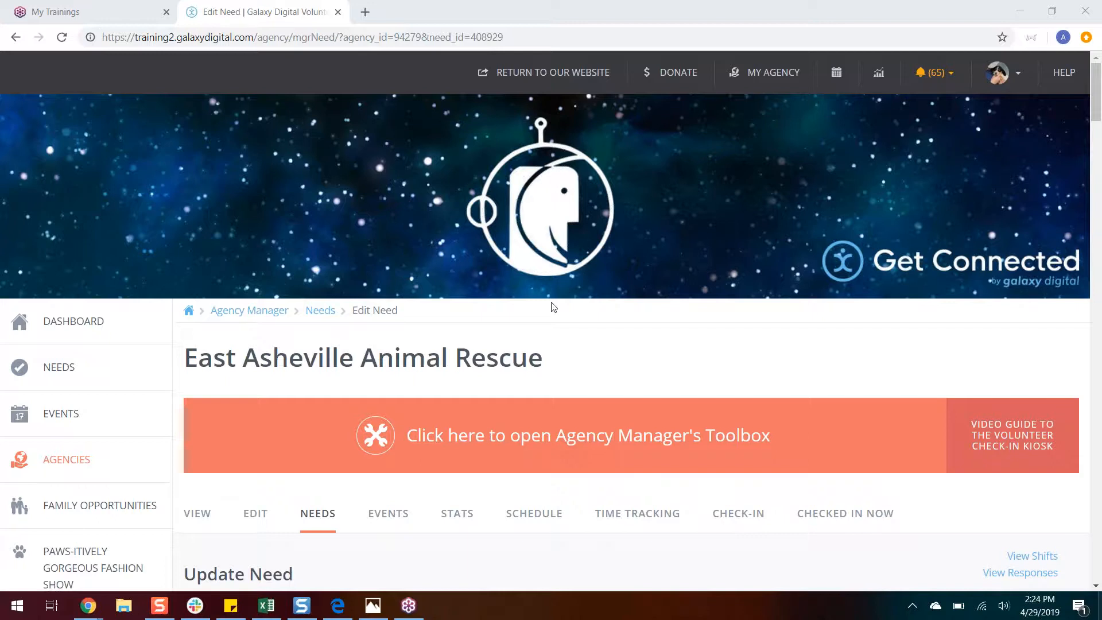
click(407, 535)
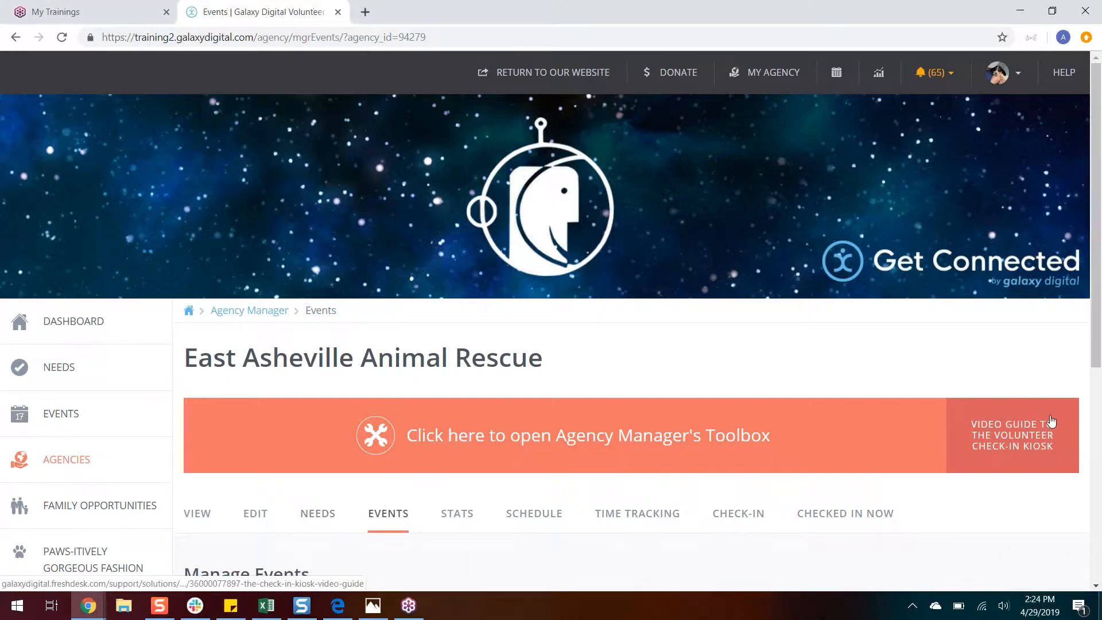
scroll(1096, 182, down, 1)
scroll(1096, 182, down, 5)
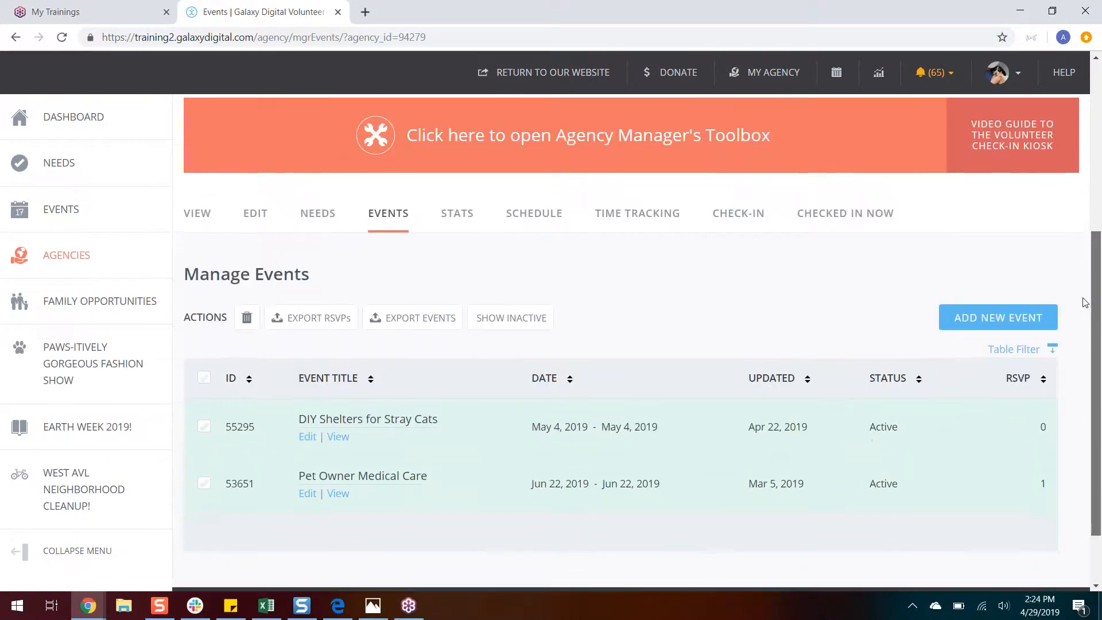
scroll(1085, 303, down, 1)
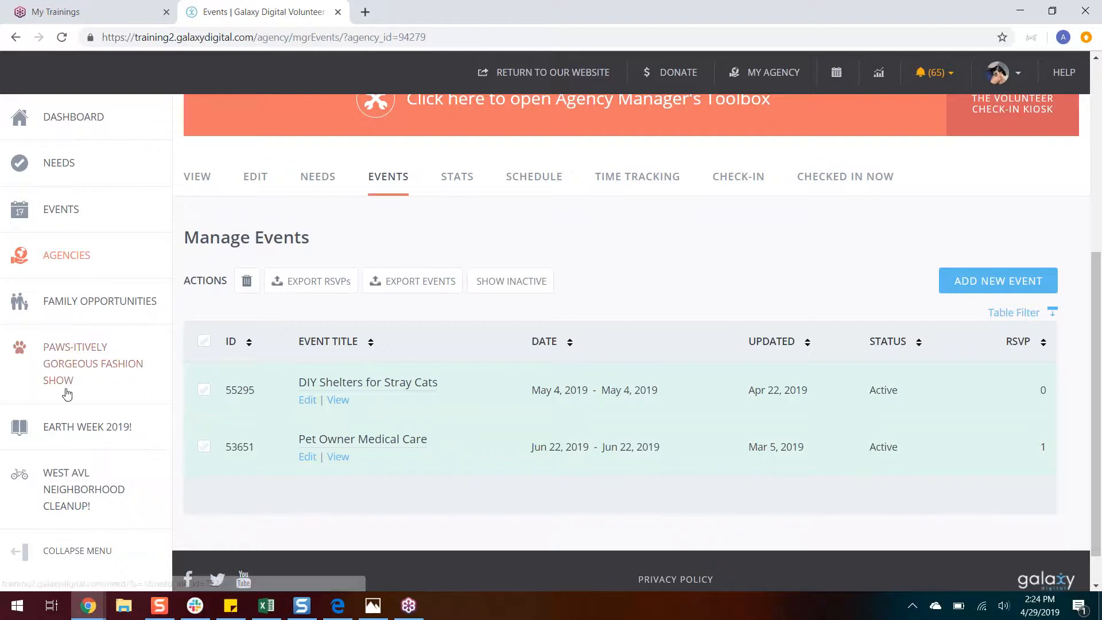
click(208, 343)
click(209, 343)
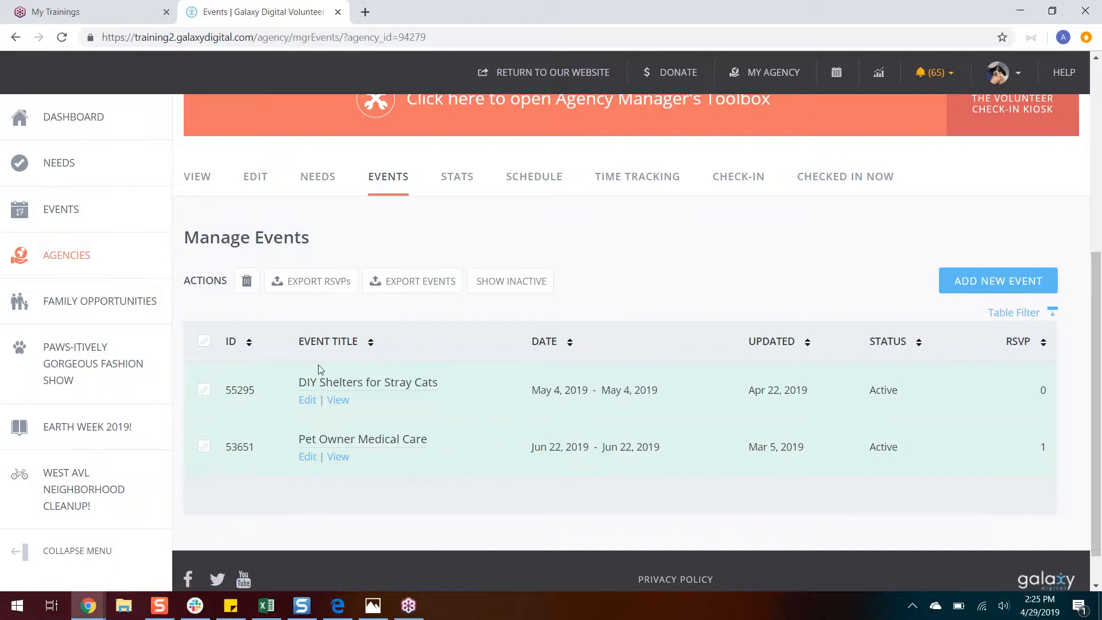
Step: Open the "DIY Shelters for Stray Cats" event for editing, and switch its RSVPs off and back on with a capacity of 20
click(310, 402)
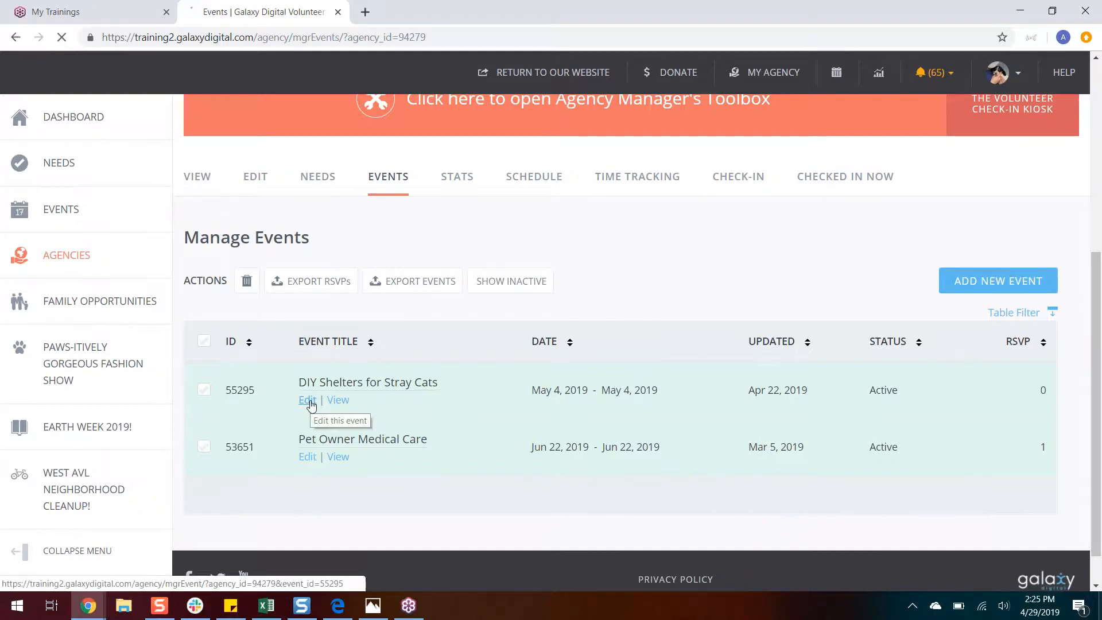
drag(1097, 162, 1098, 288)
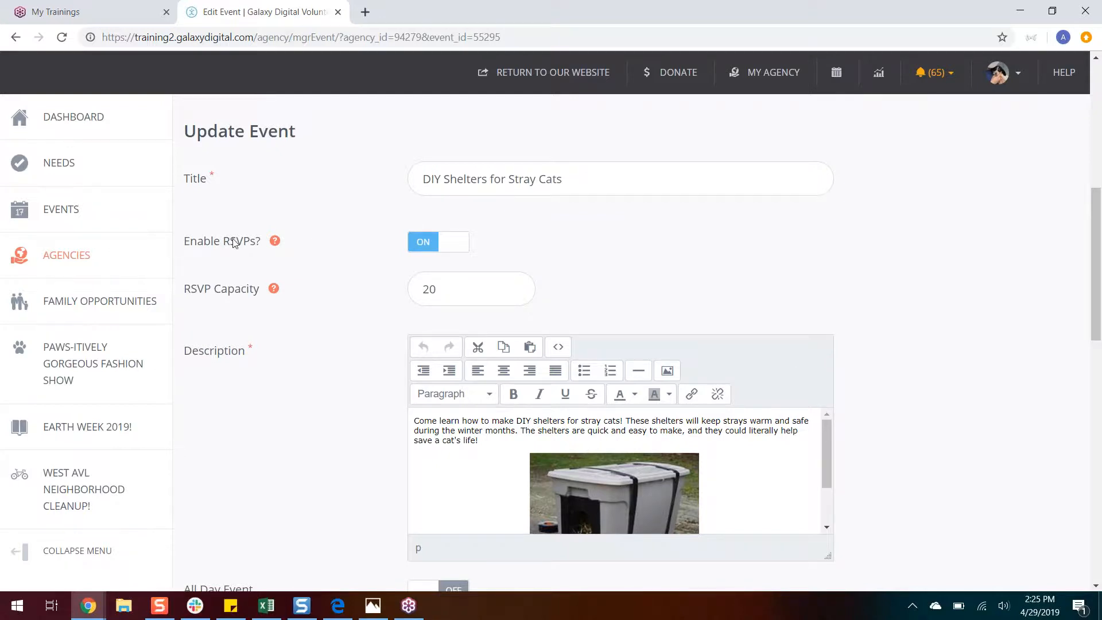
click(446, 247)
click(446, 247)
mouse_move(272, 291)
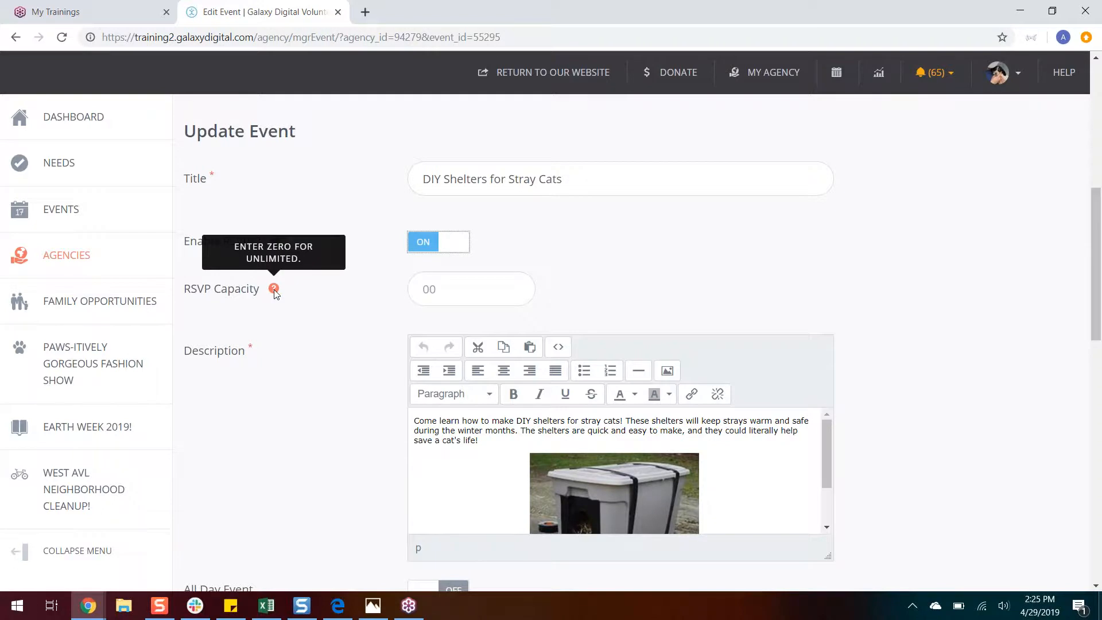
click(435, 299)
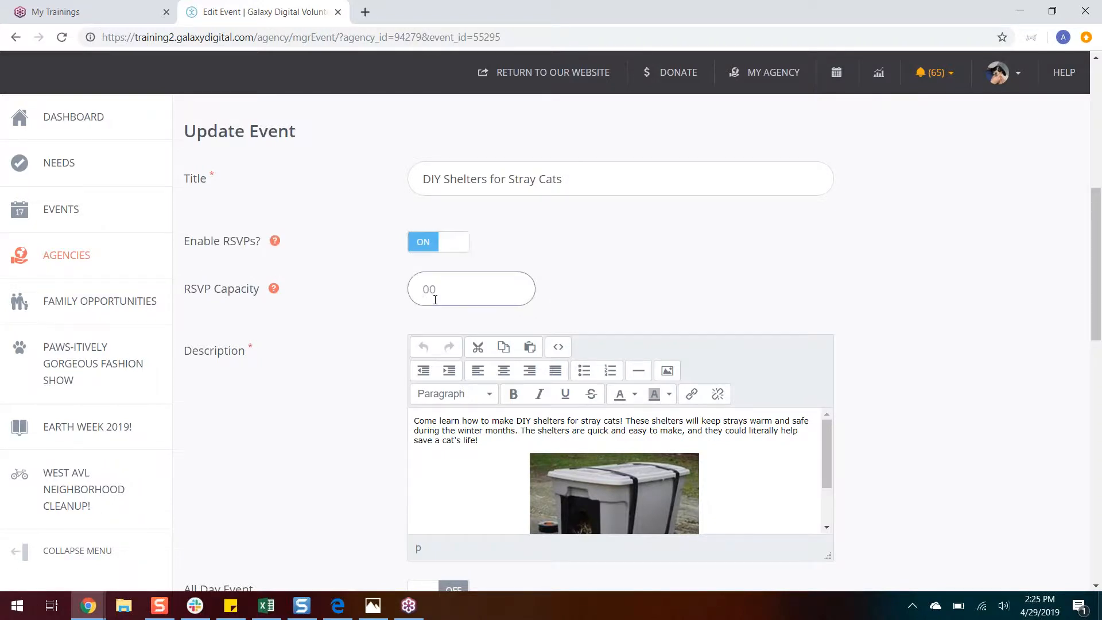
text(20)
drag(1098, 237, 1099, 279)
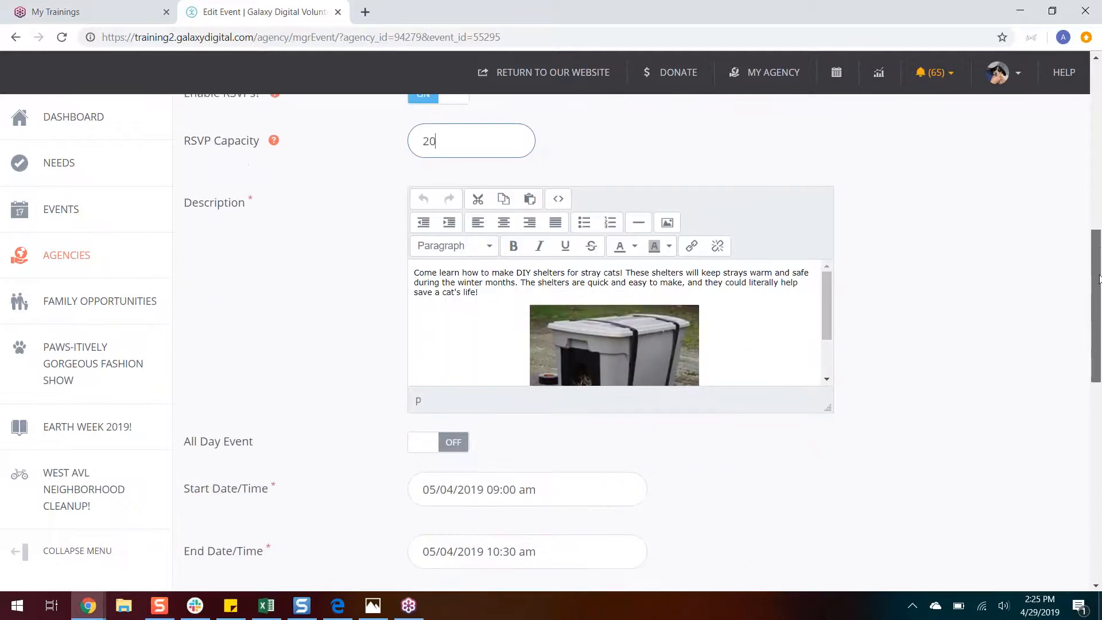
Step: Review the stray cat shelter event's schedule, contact and address fields, and update the event
scroll(976, 325, down, 5)
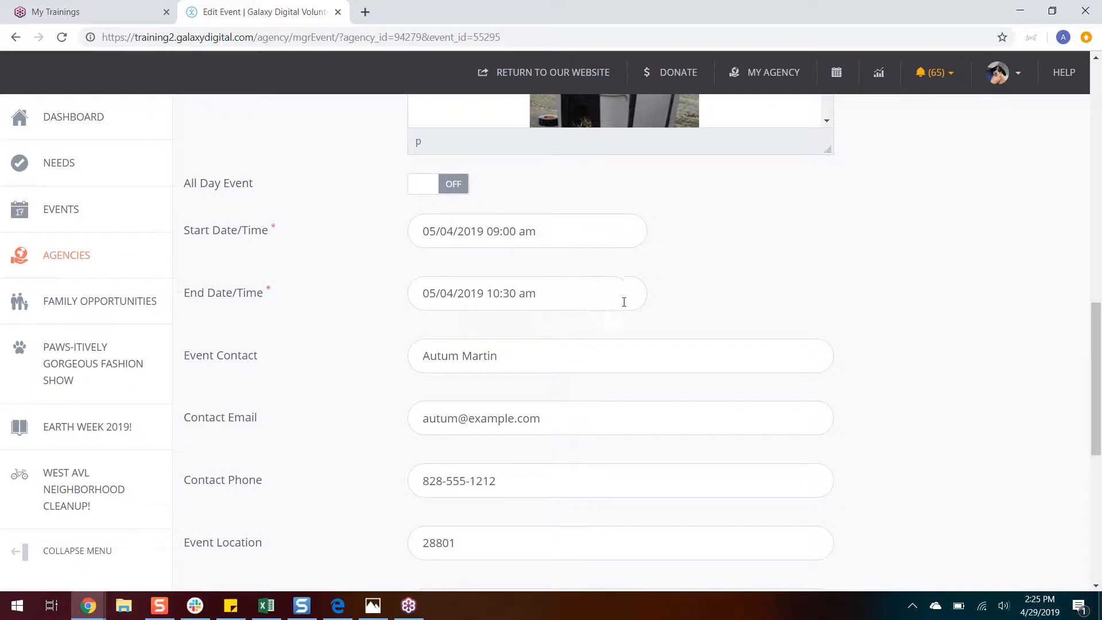
drag(1098, 318, 1097, 378)
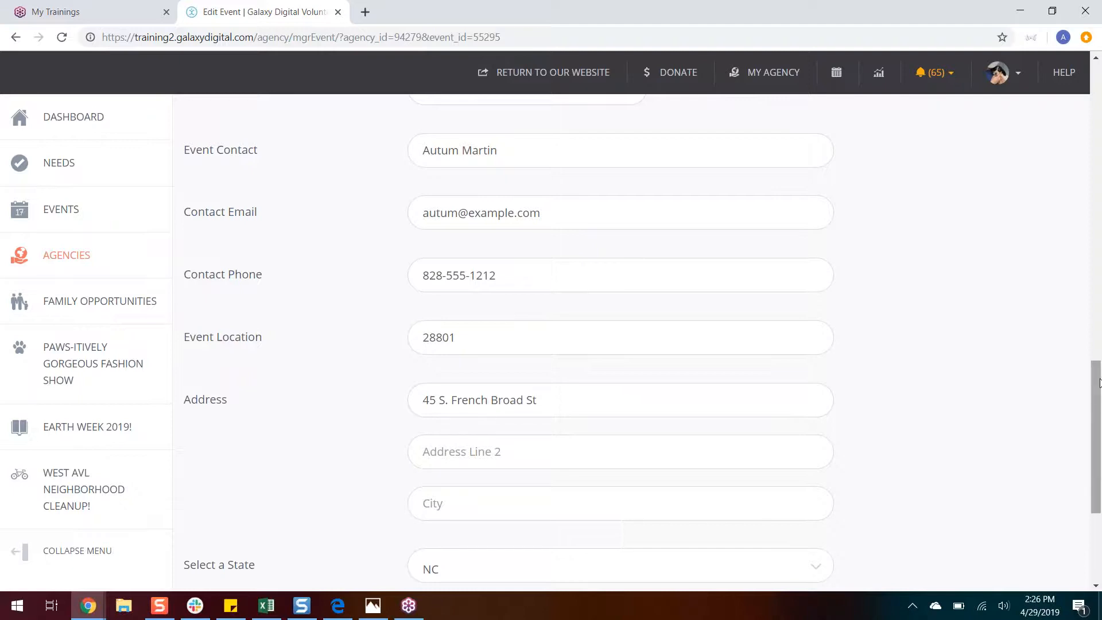
scroll(1100, 383, down, 3)
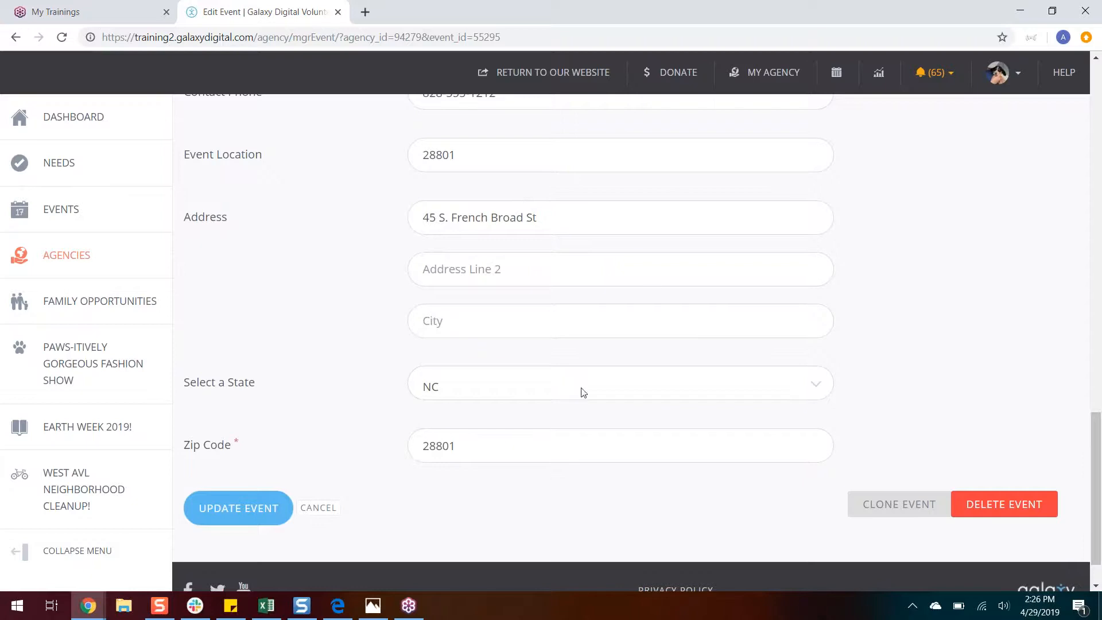
click(246, 505)
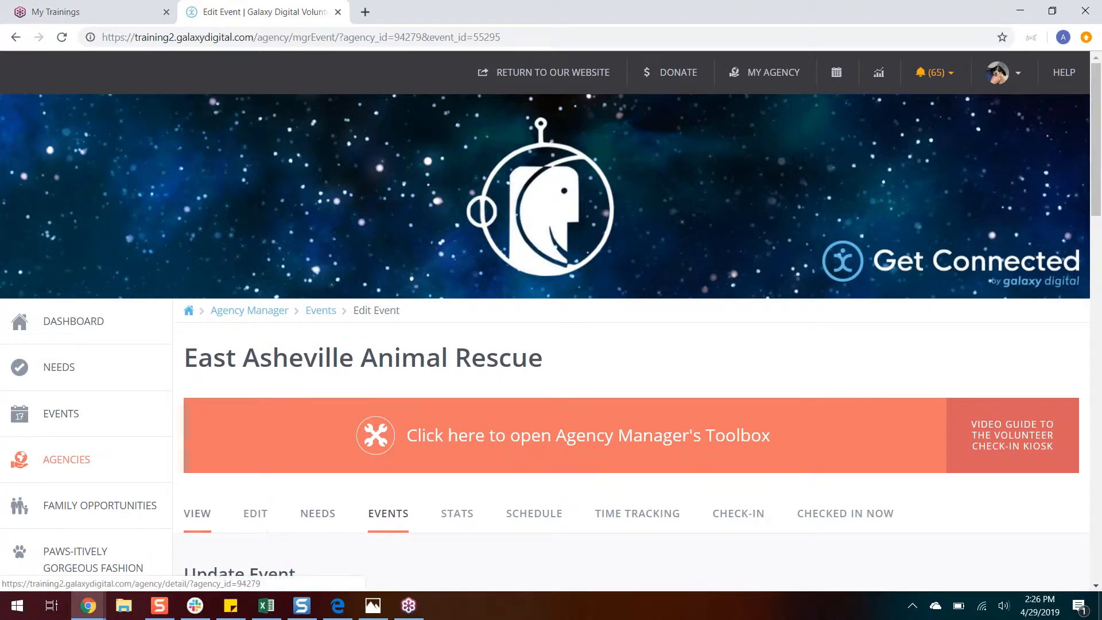
Step: Open the agency's public profile page in a new tab and examine its name and description of activities
click(197, 514)
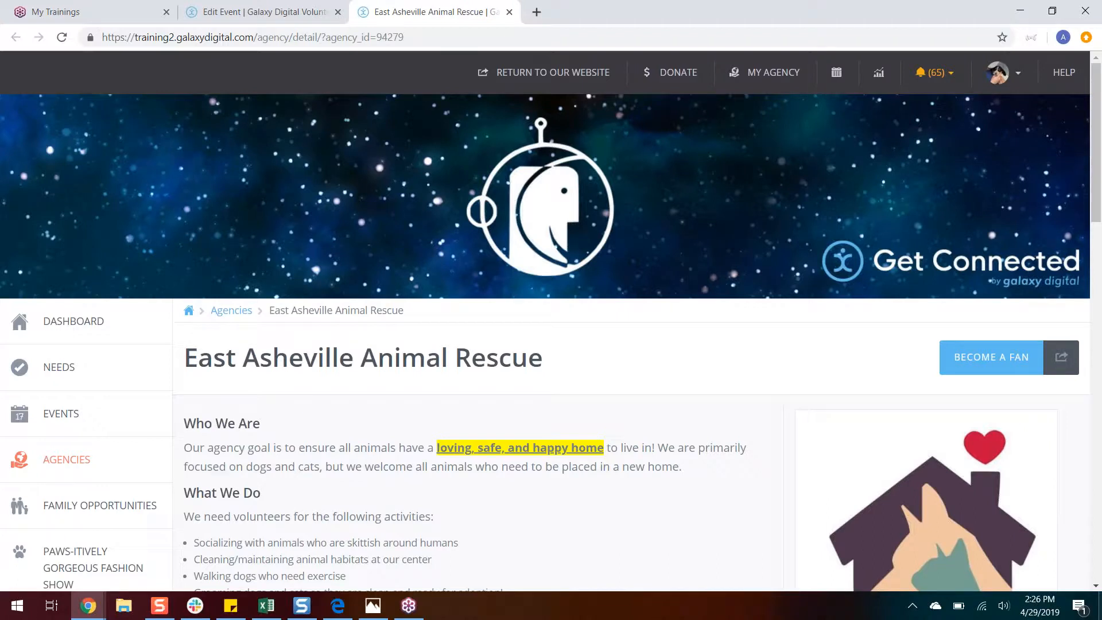
drag(543, 369, 212, 363)
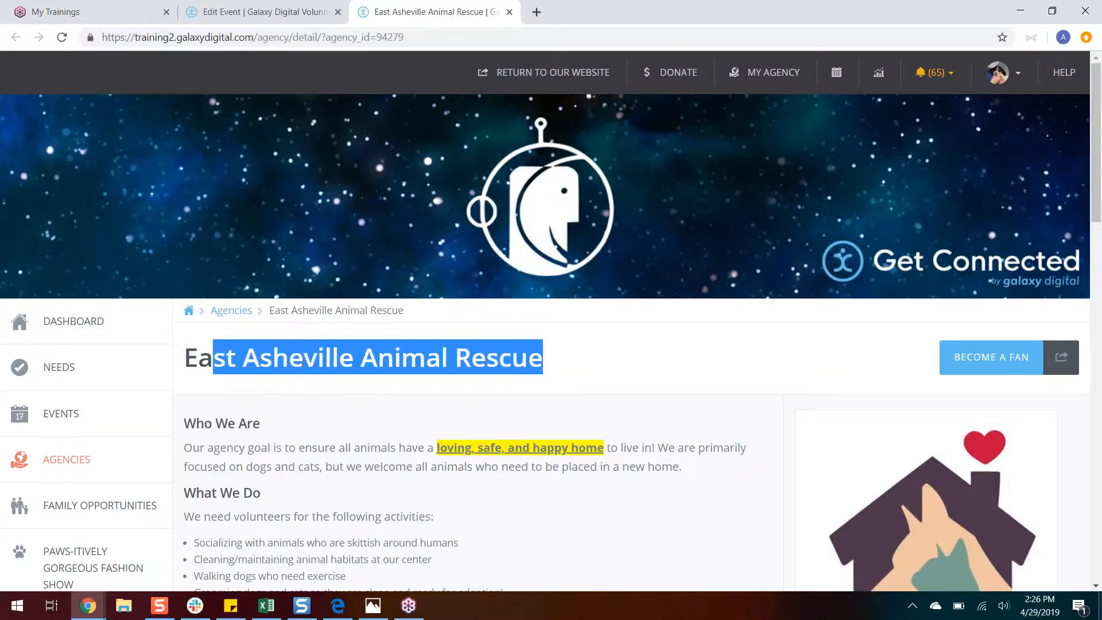
click(211, 363)
drag(1093, 176, 1097, 195)
scroll(1098, 195, down, 5)
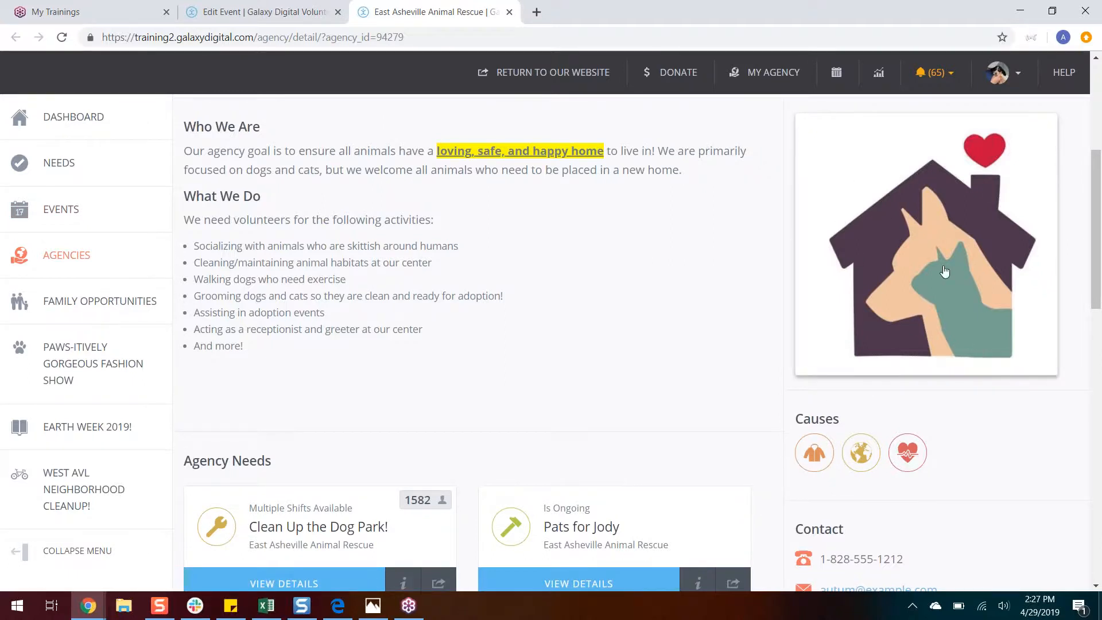
Step: Examine the profile's needs, causes, contact, location, events, office hours and agency video
drag(1094, 285, 1092, 362)
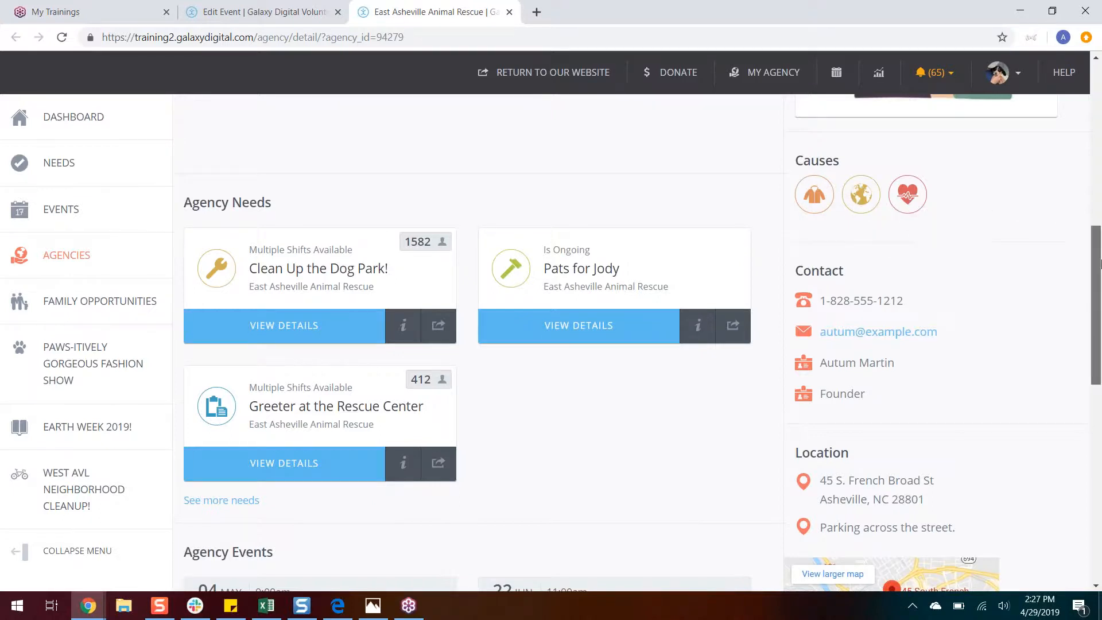
scroll(1095, 304, down, 1)
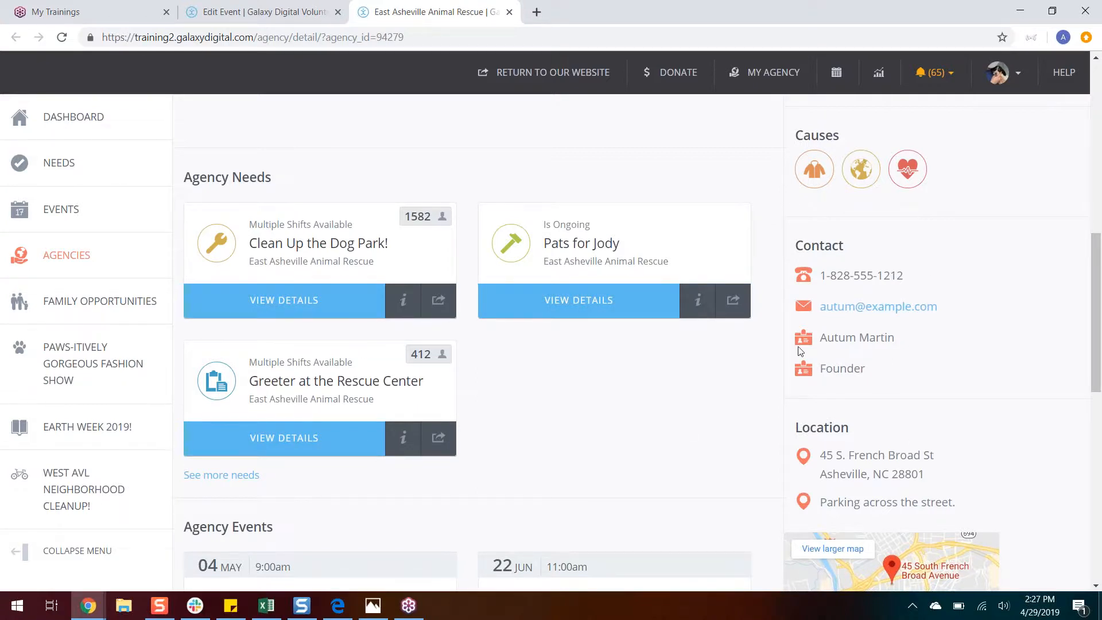
drag(1092, 322, 1093, 404)
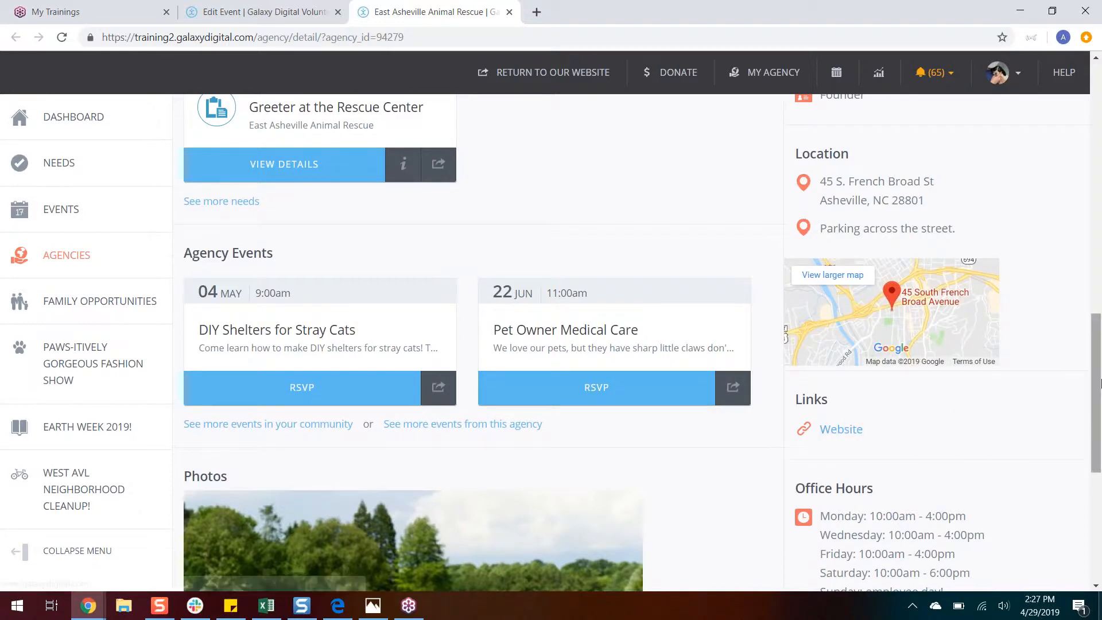
drag(1099, 381, 1100, 450)
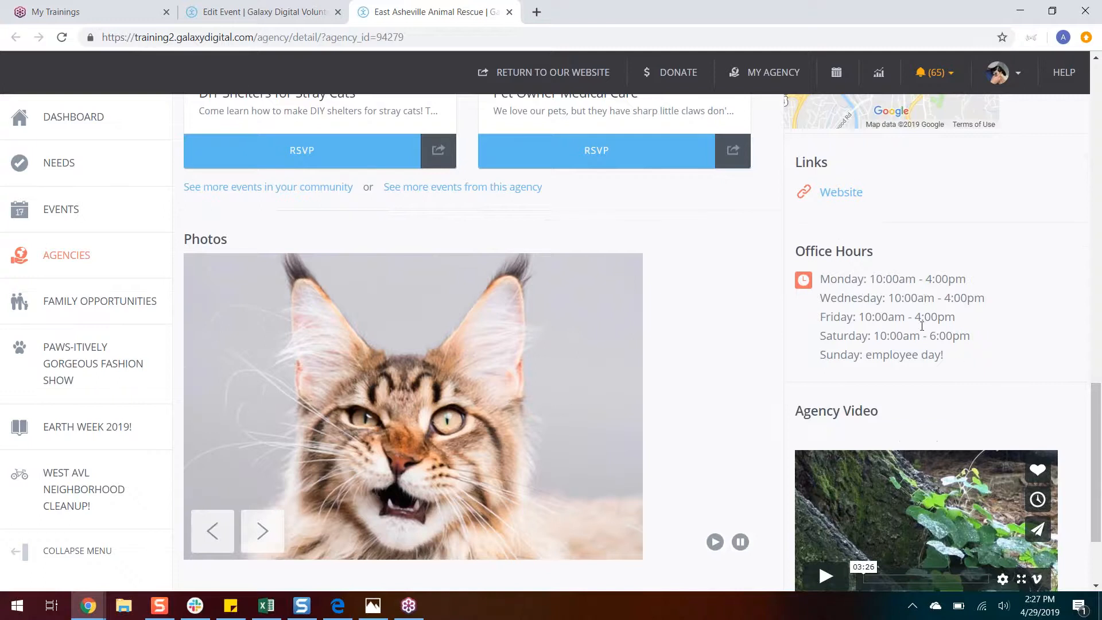
drag(944, 355, 815, 346)
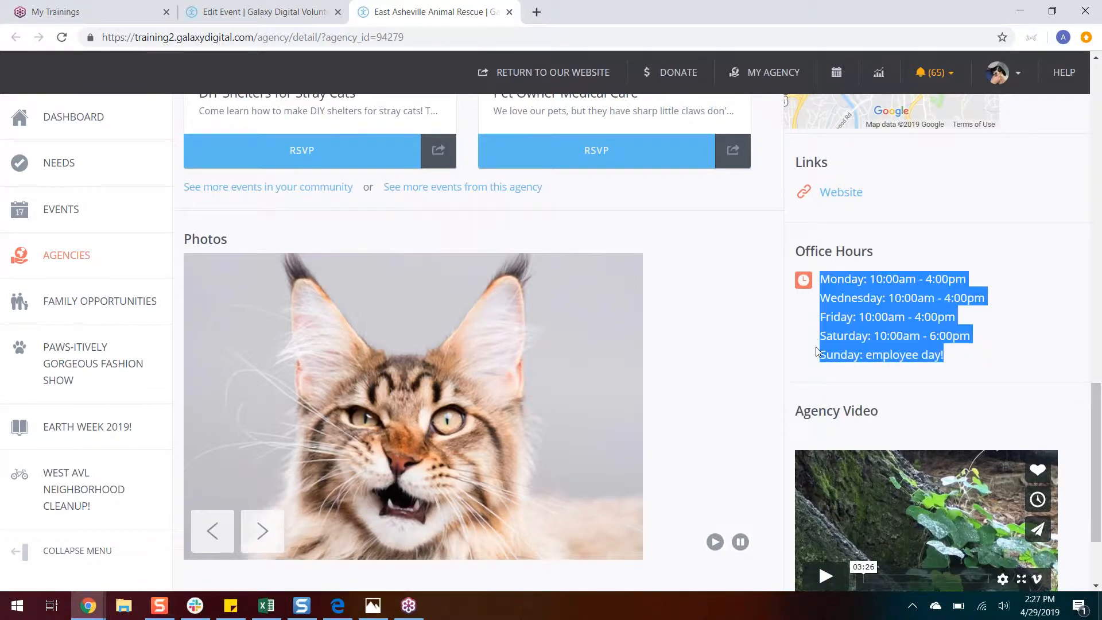
click(929, 355)
drag(1099, 395, 1099, 432)
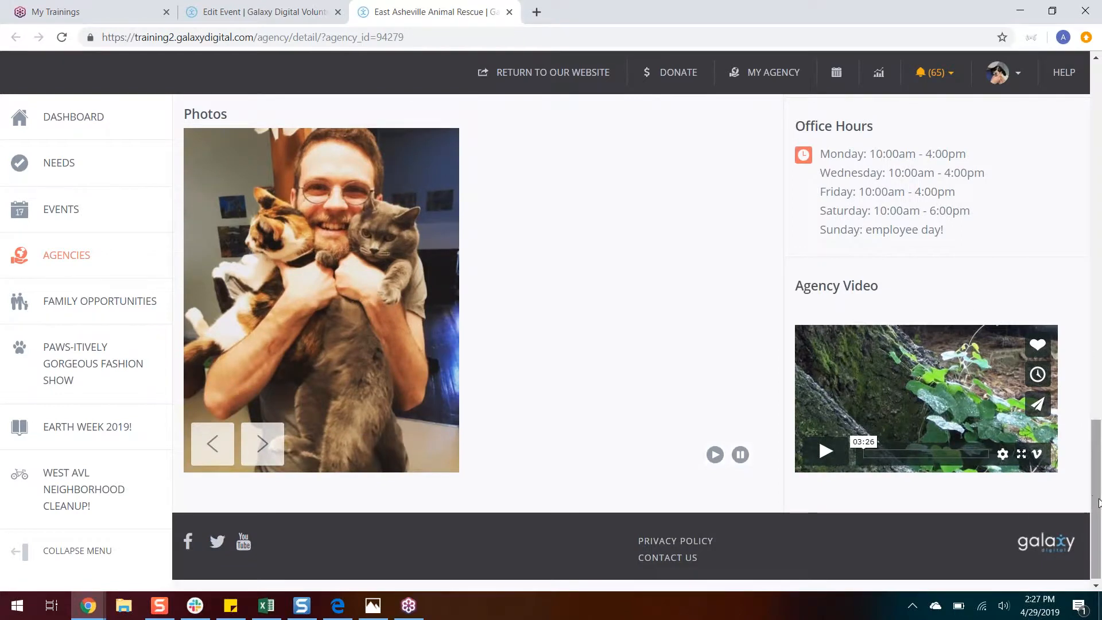
Step: Browse through the agency's photo slideshow and return to the start of the profile
scroll(1096, 503, up, 1)
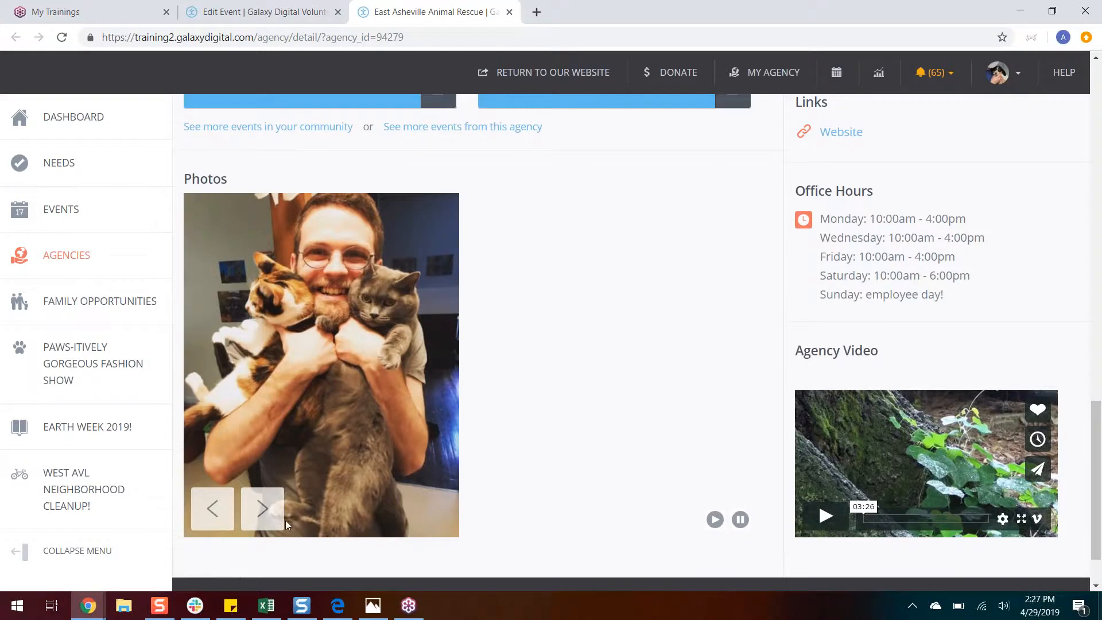
click(265, 511)
click(264, 511)
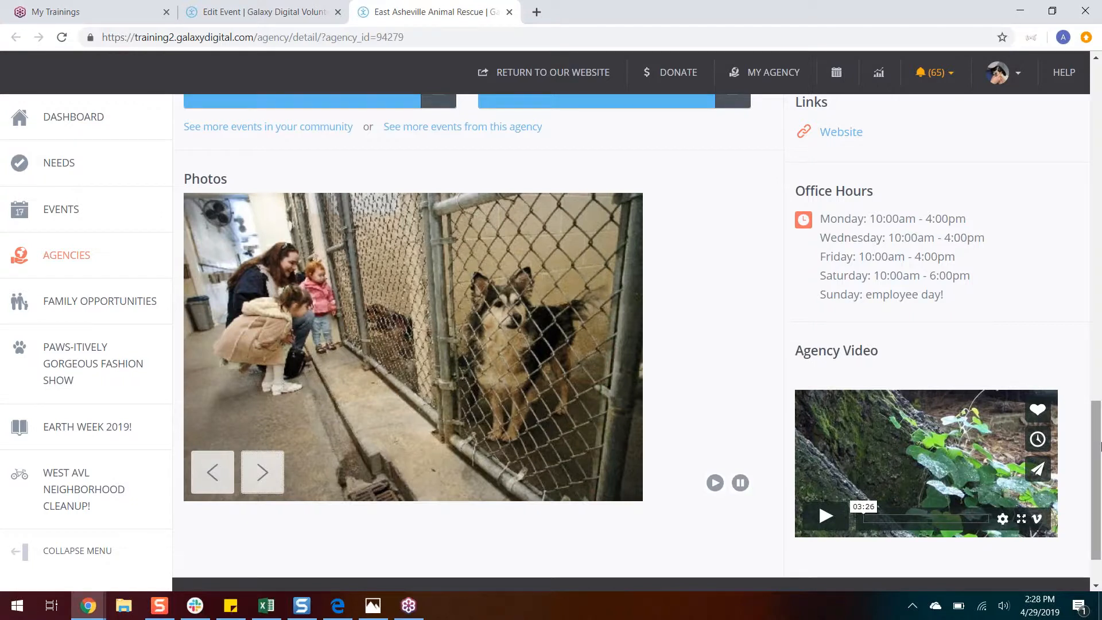
drag(1099, 447, 1099, 114)
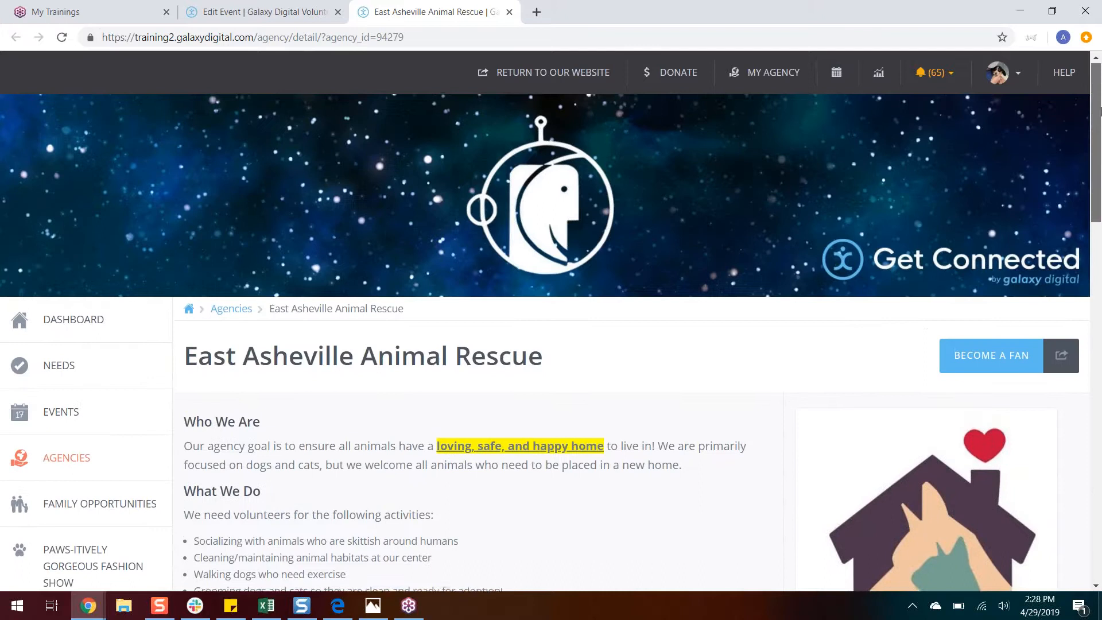
drag(1101, 113, 1101, 105)
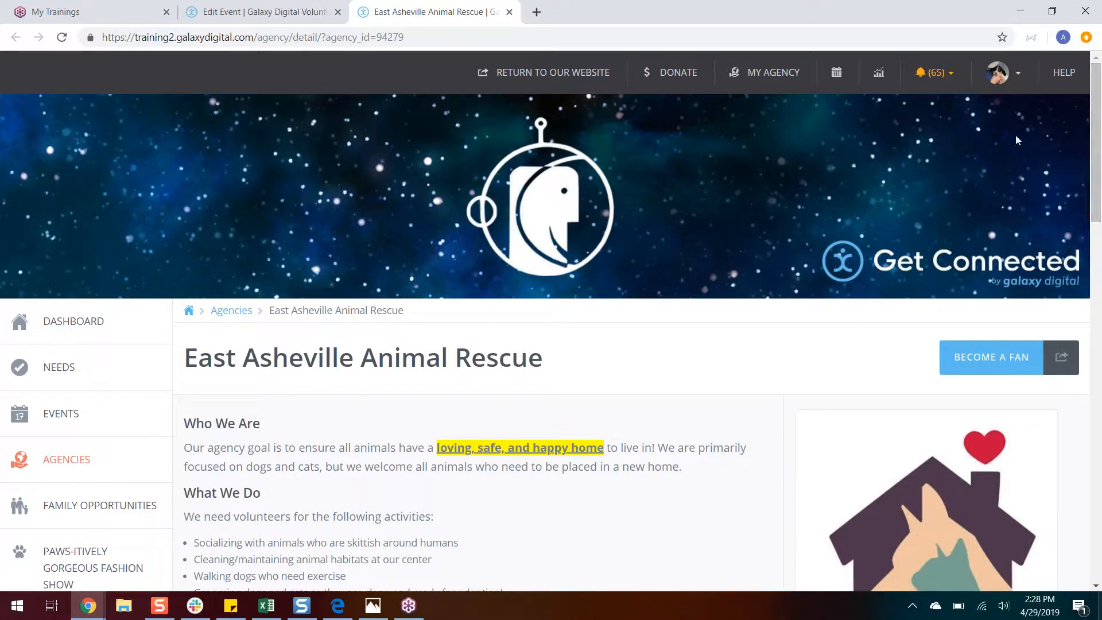
Step: Log out of the agency manager account and open the public list of volunteer needs
click(1011, 74)
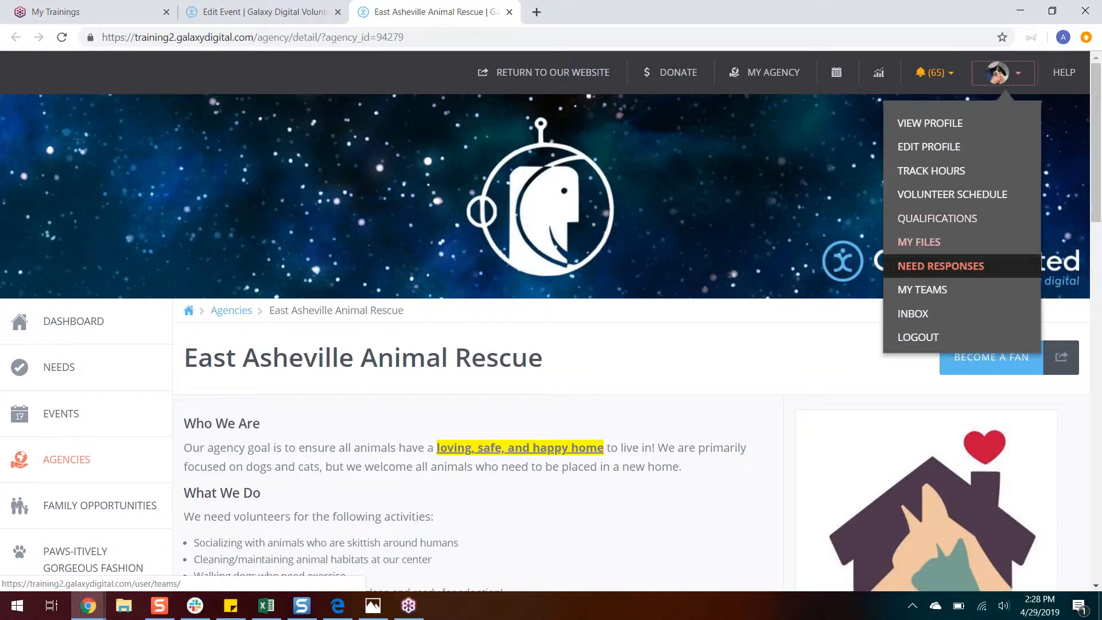
click(919, 338)
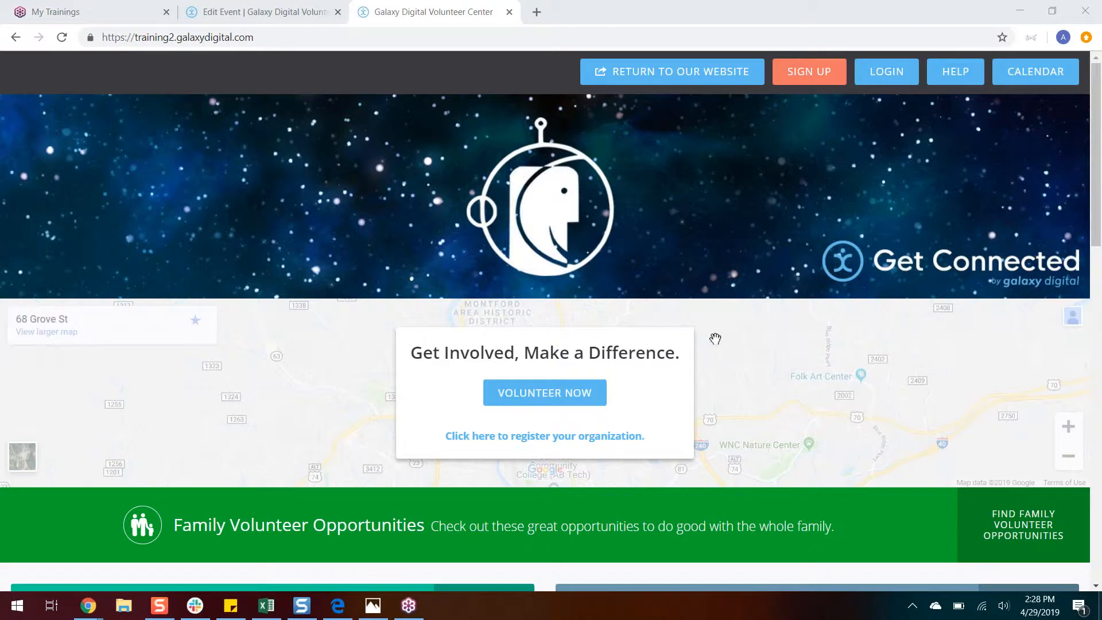
click(555, 395)
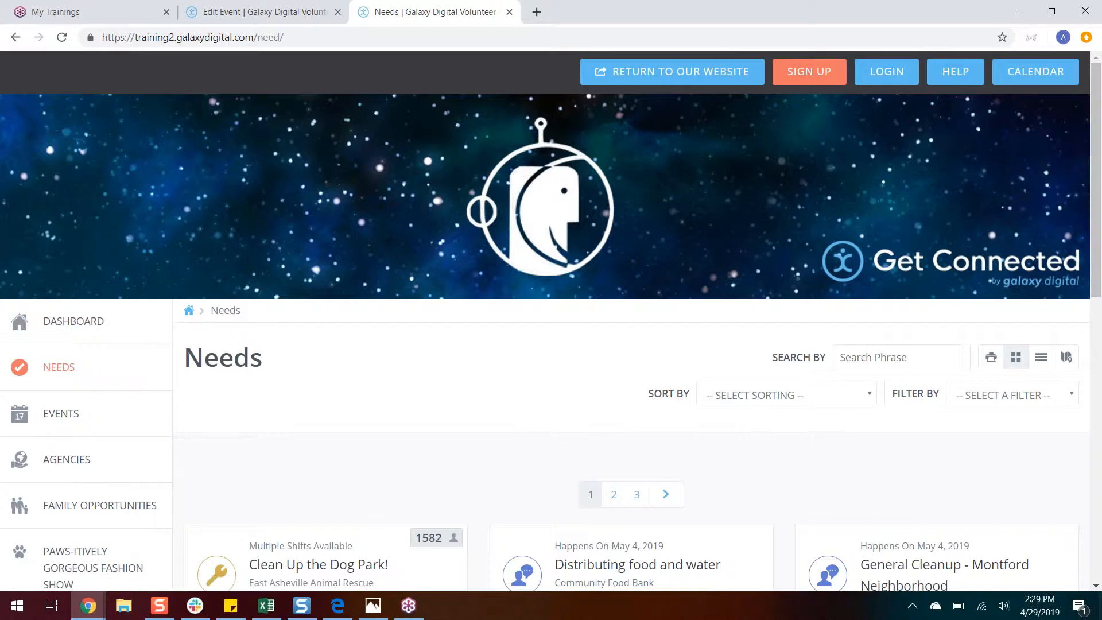
Step: Examine the public needs listing and its available sorting options without choosing one
double_click(278, 361)
click(384, 323)
scroll(1099, 272, down, 2)
scroll(1100, 271, down, 3)
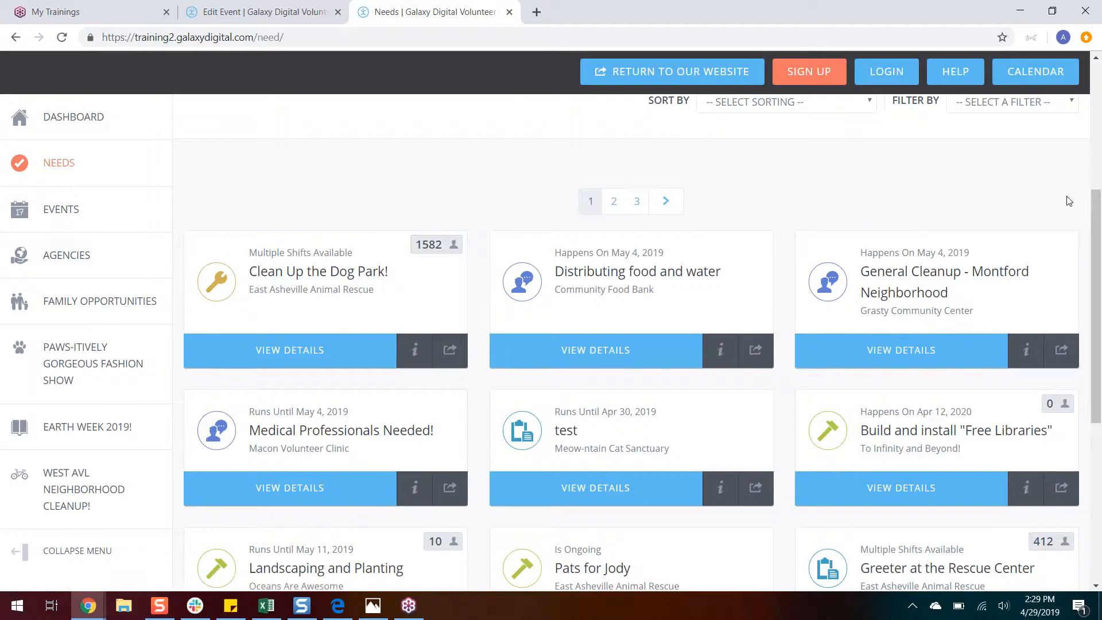
drag(1099, 224, 1100, 154)
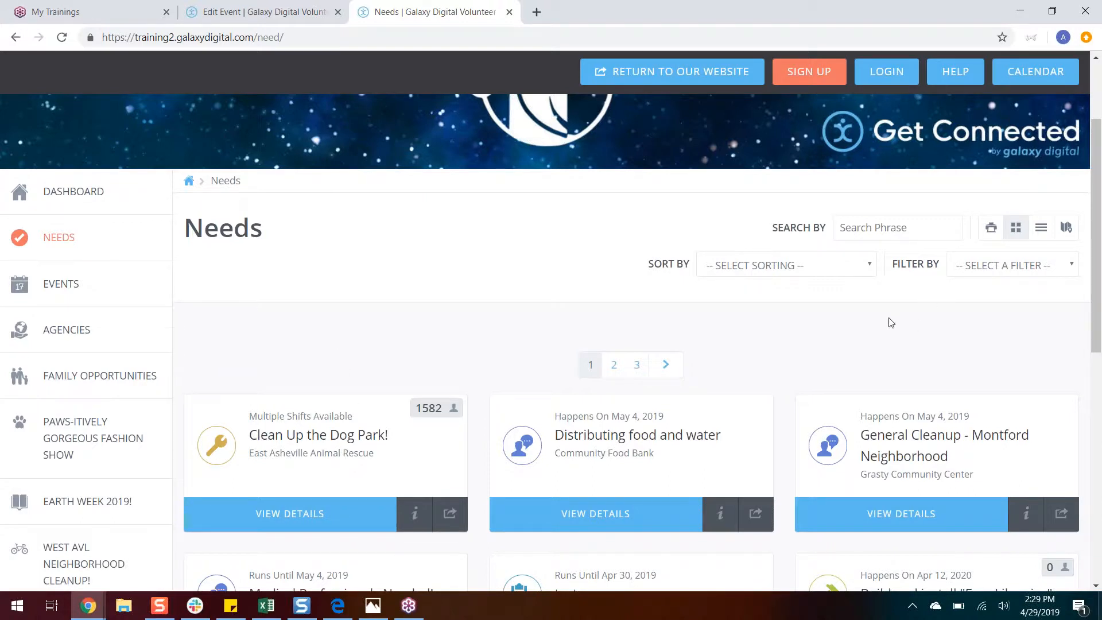
click(848, 267)
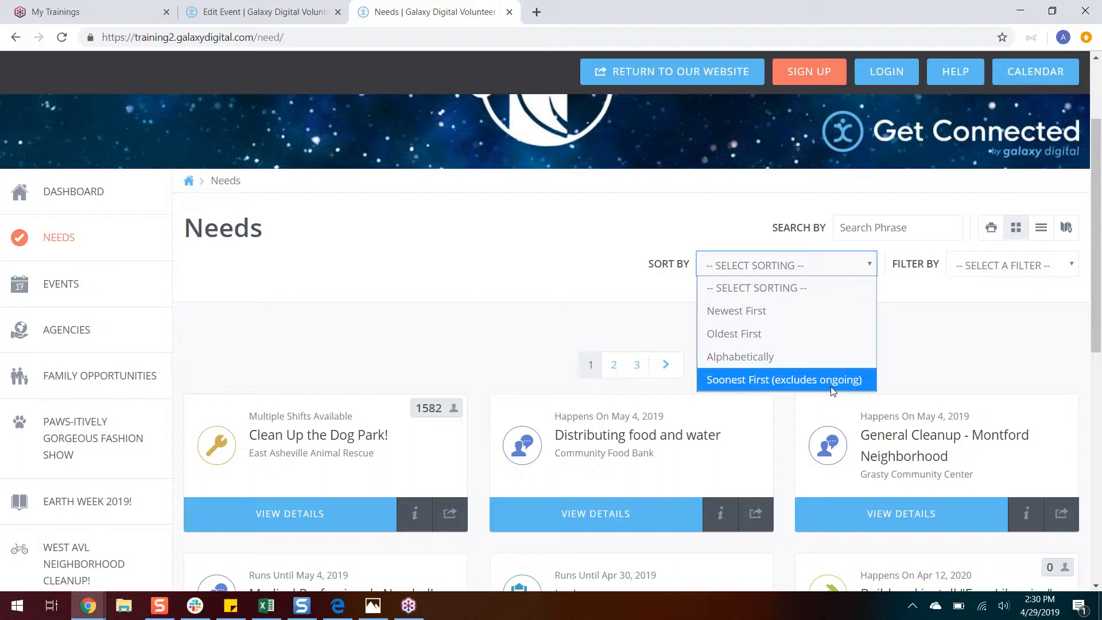
click(903, 358)
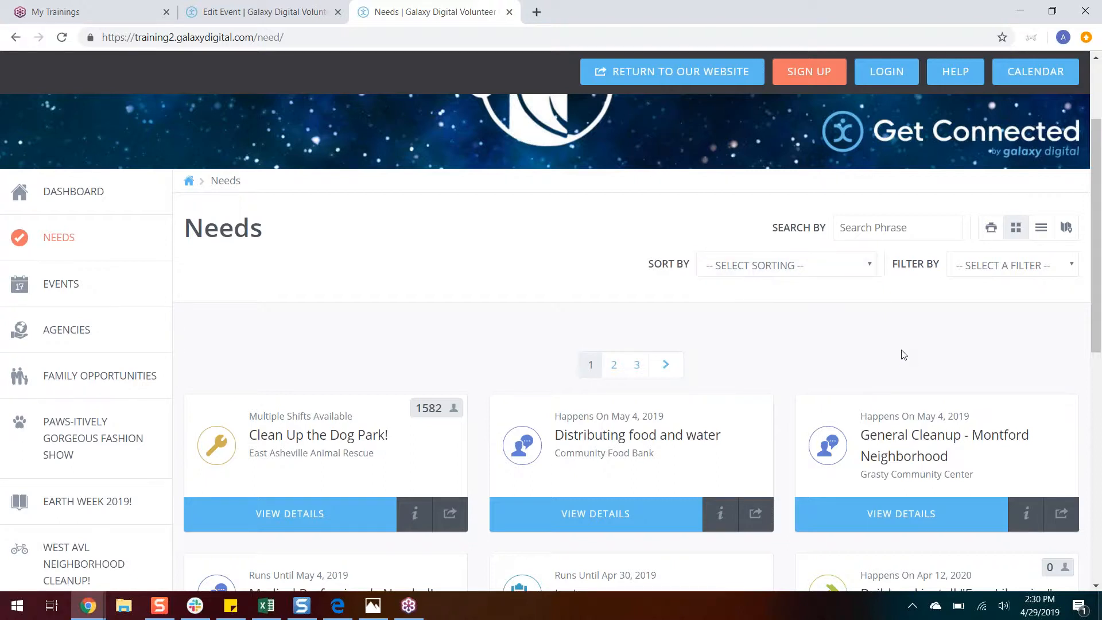
Step: Filter the needs by the Physical Labor interest and run the search
click(1022, 272)
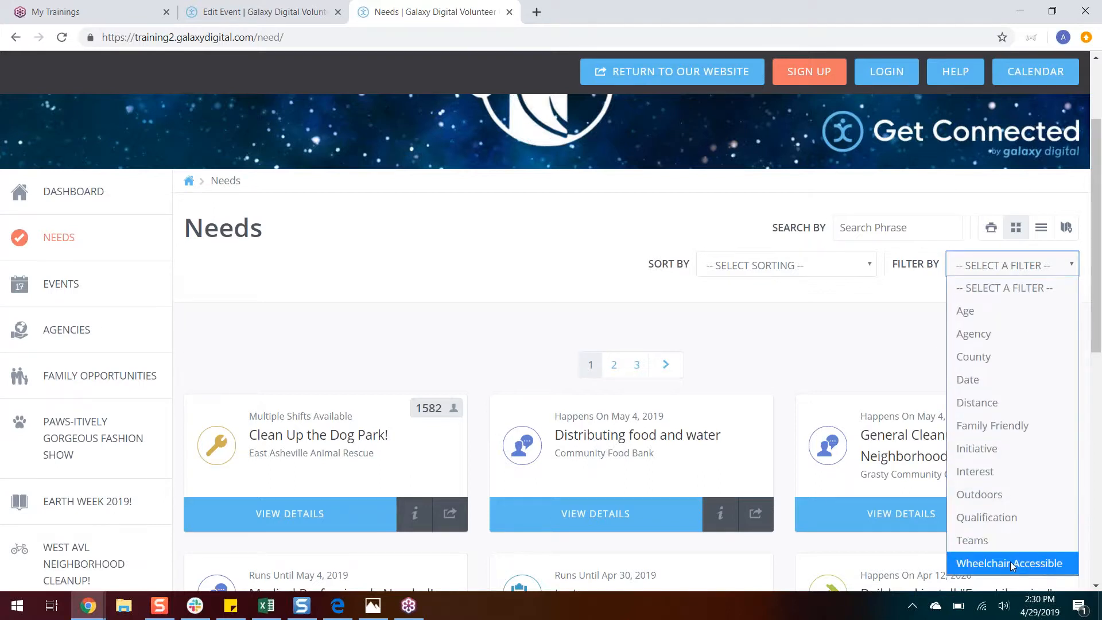
click(1009, 480)
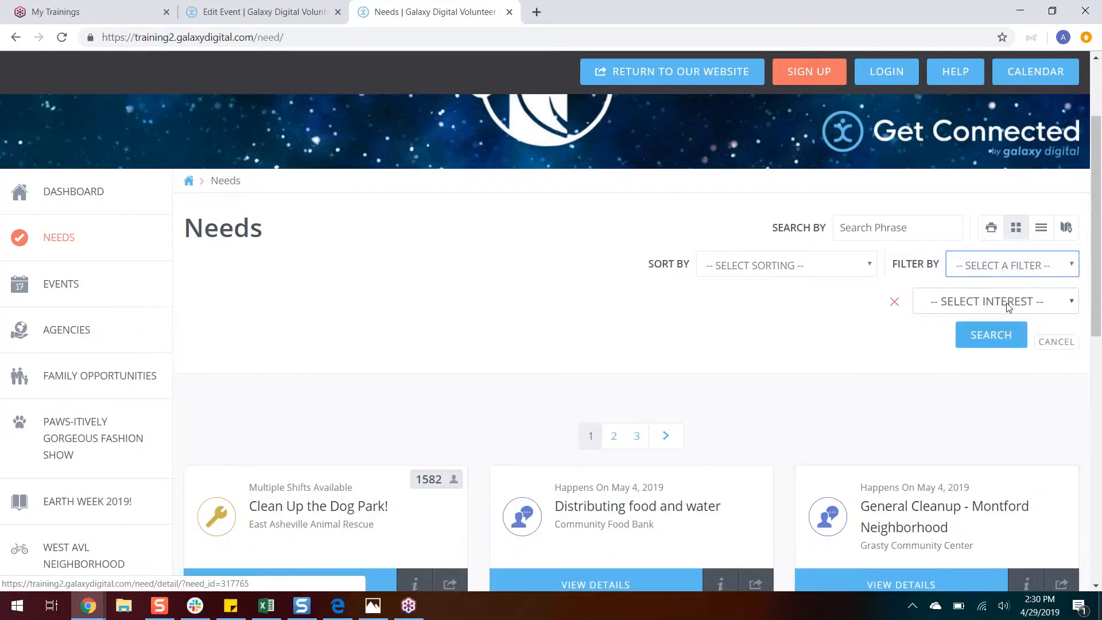
click(1023, 304)
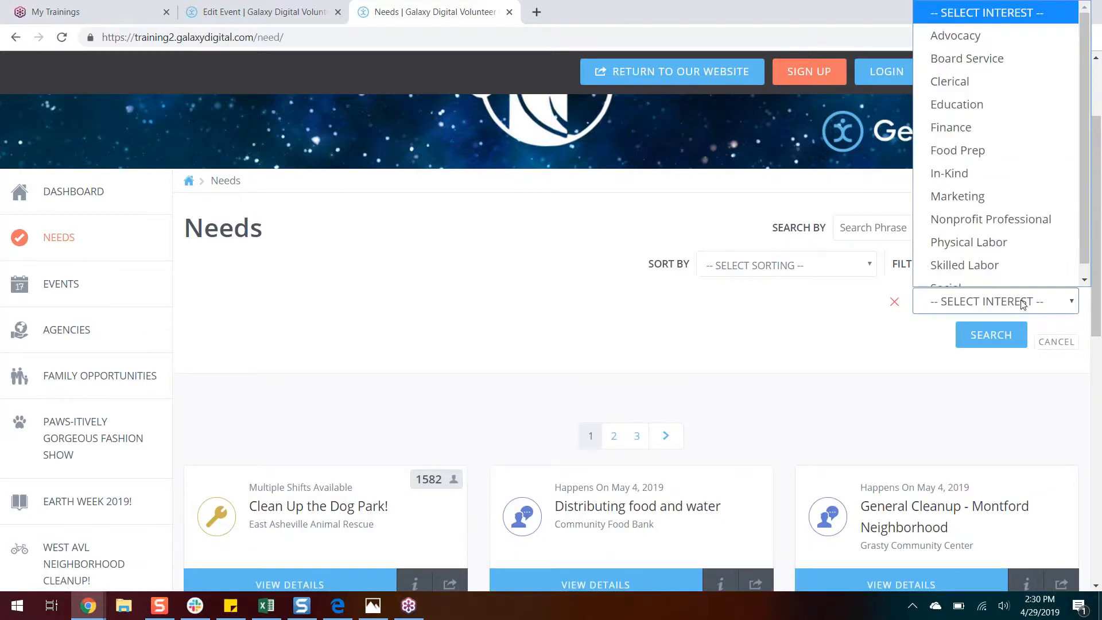
drag(1087, 132, 1084, 207)
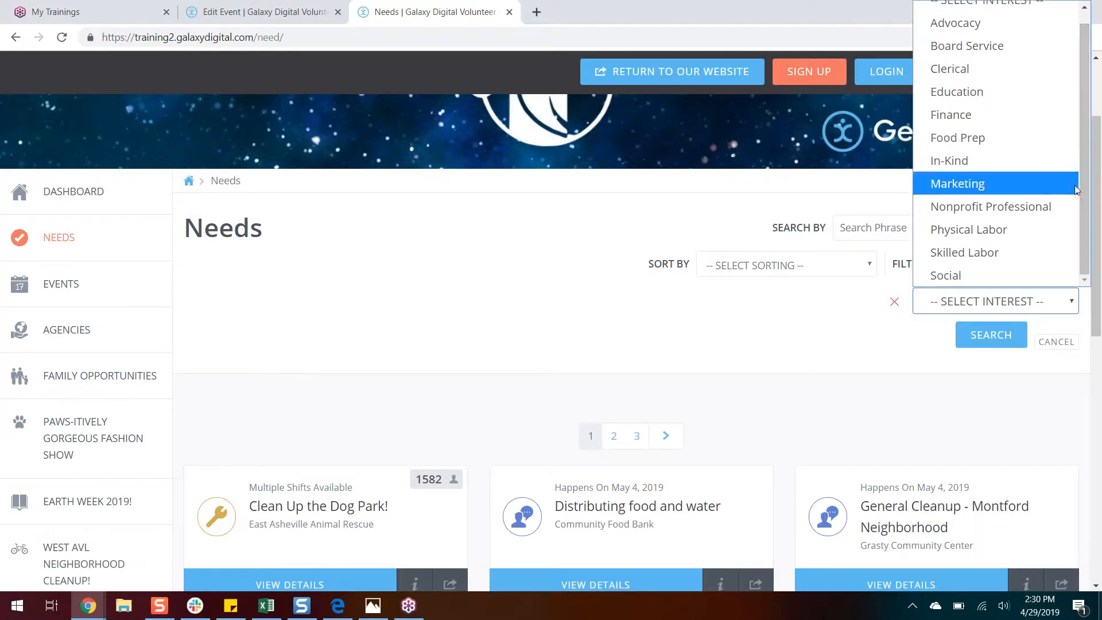
click(1025, 230)
click(978, 344)
Step: Look through the filtered needs, open "Pats for Jody" and examine its description, interests, agency, location and additional details
drag(1087, 217, 1084, 402)
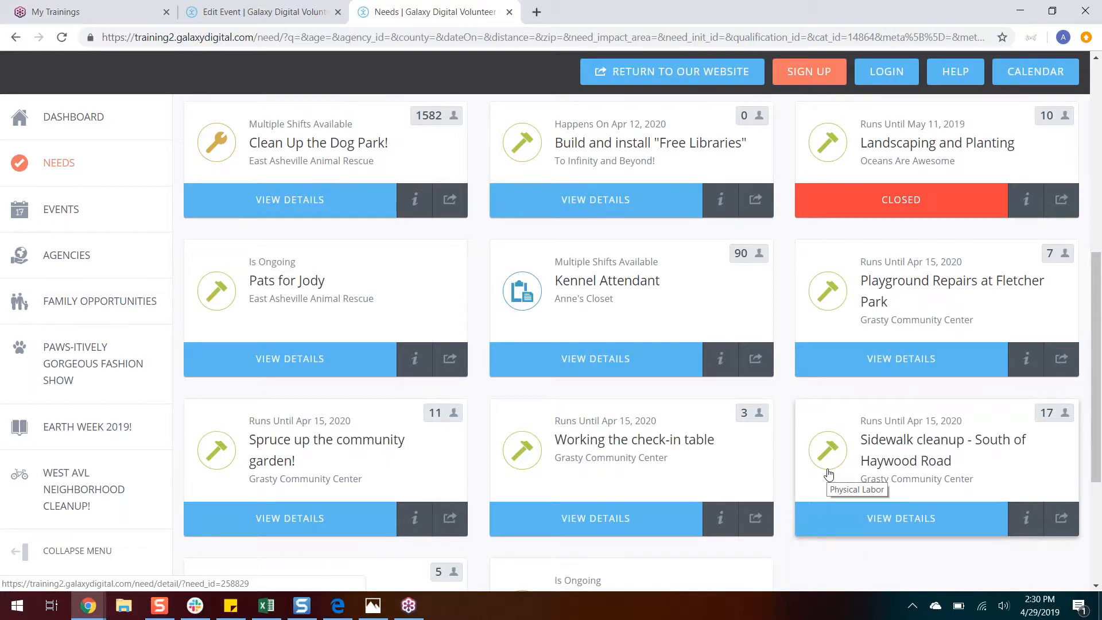
drag(1096, 407, 1099, 379)
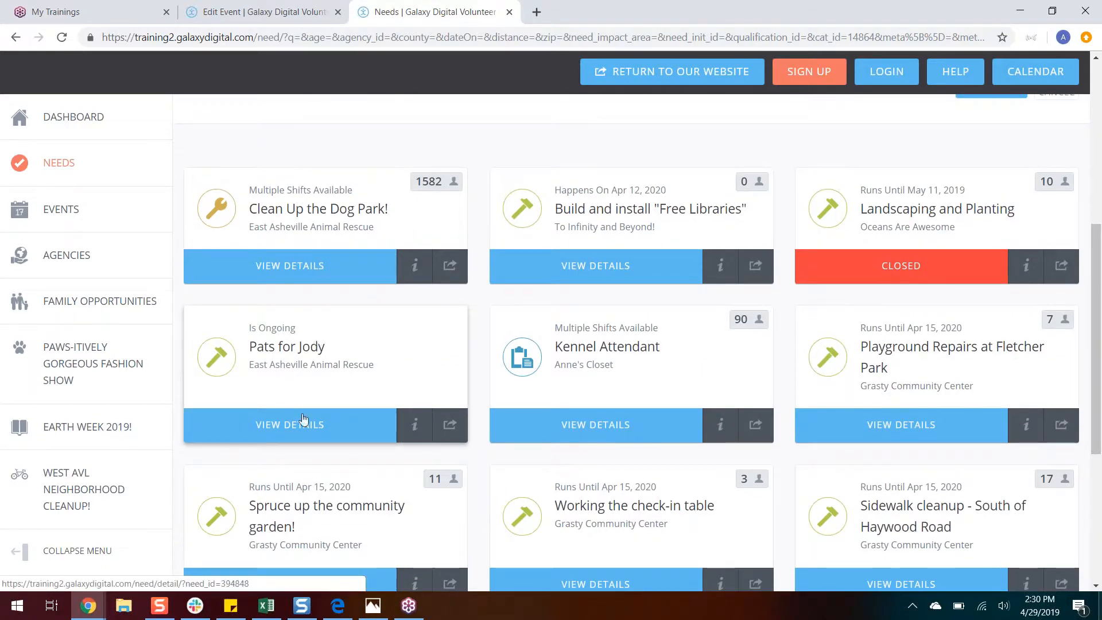
click(291, 432)
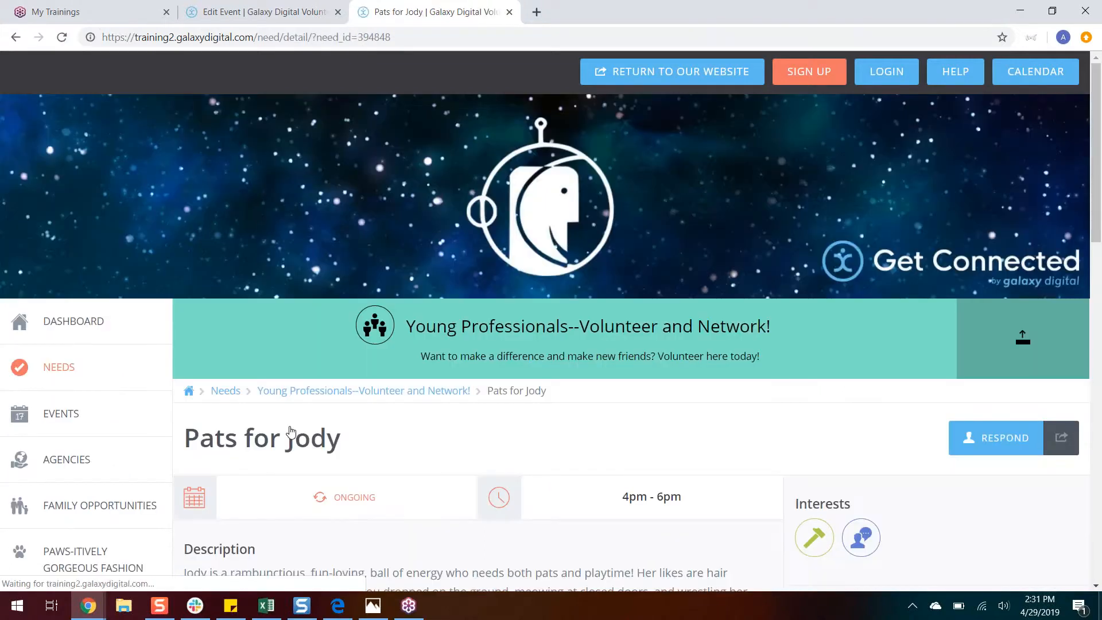
drag(1101, 192, 1100, 285)
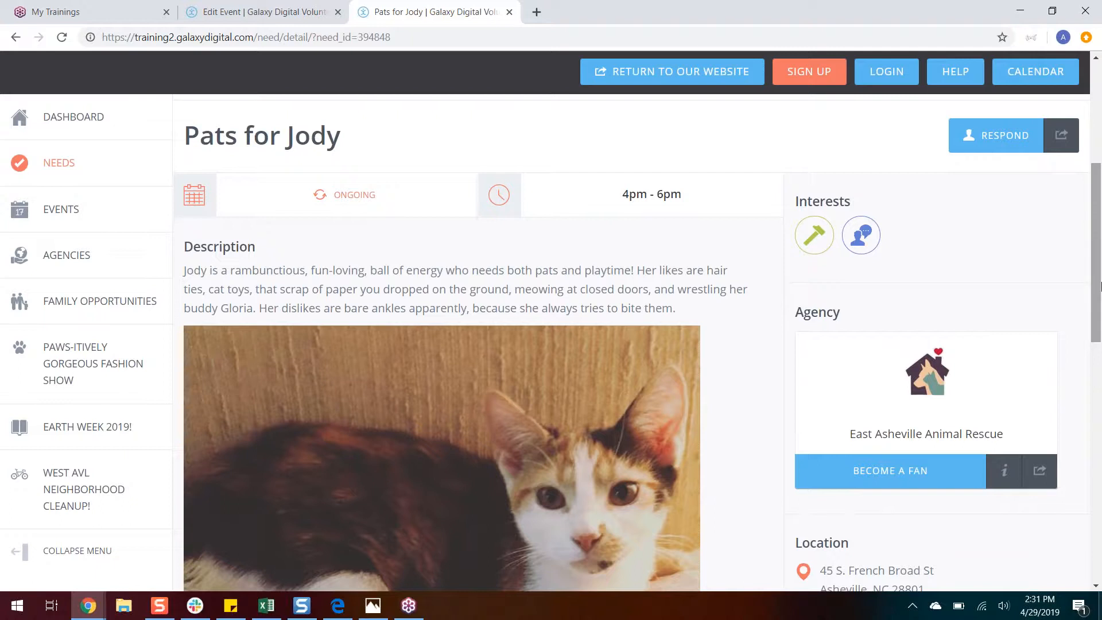
drag(188, 135, 408, 139)
click(409, 139)
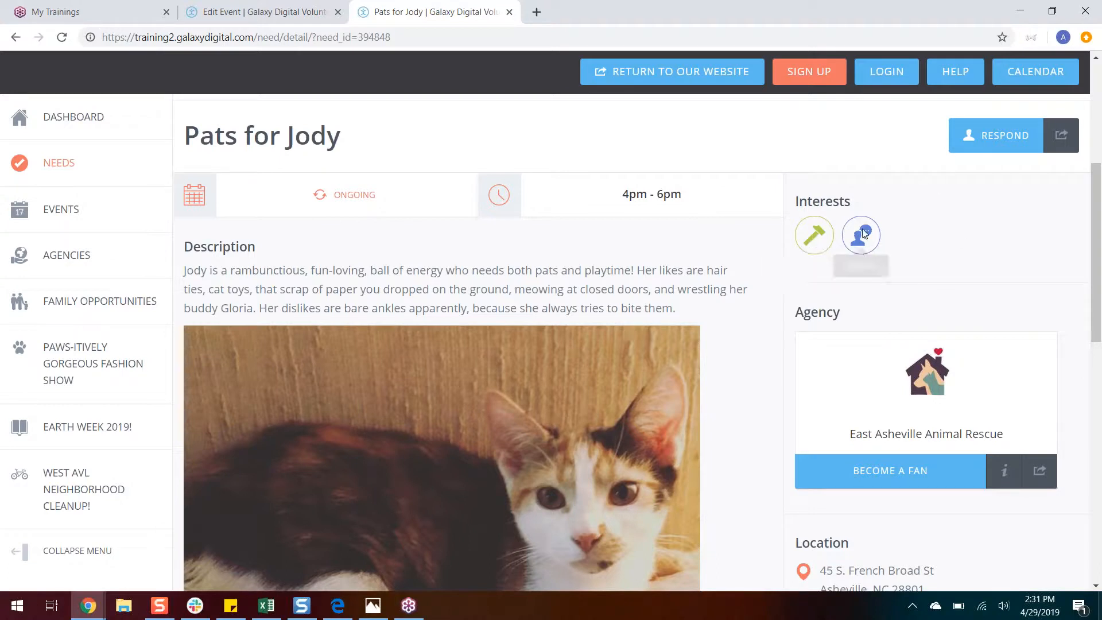
drag(1100, 228, 1100, 269)
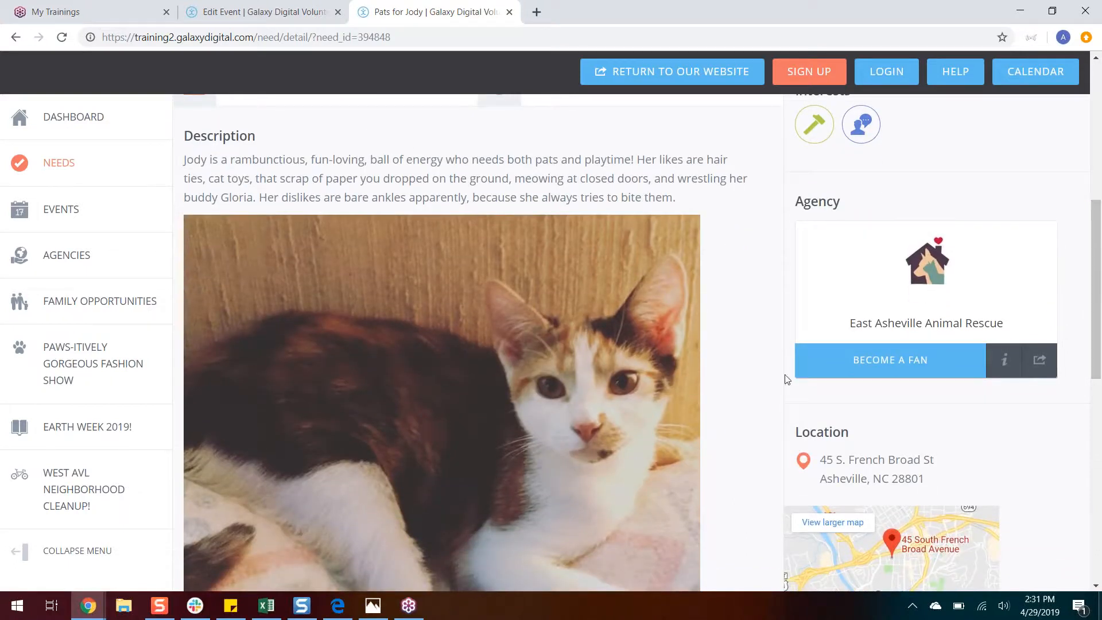
drag(1100, 295, 1079, 389)
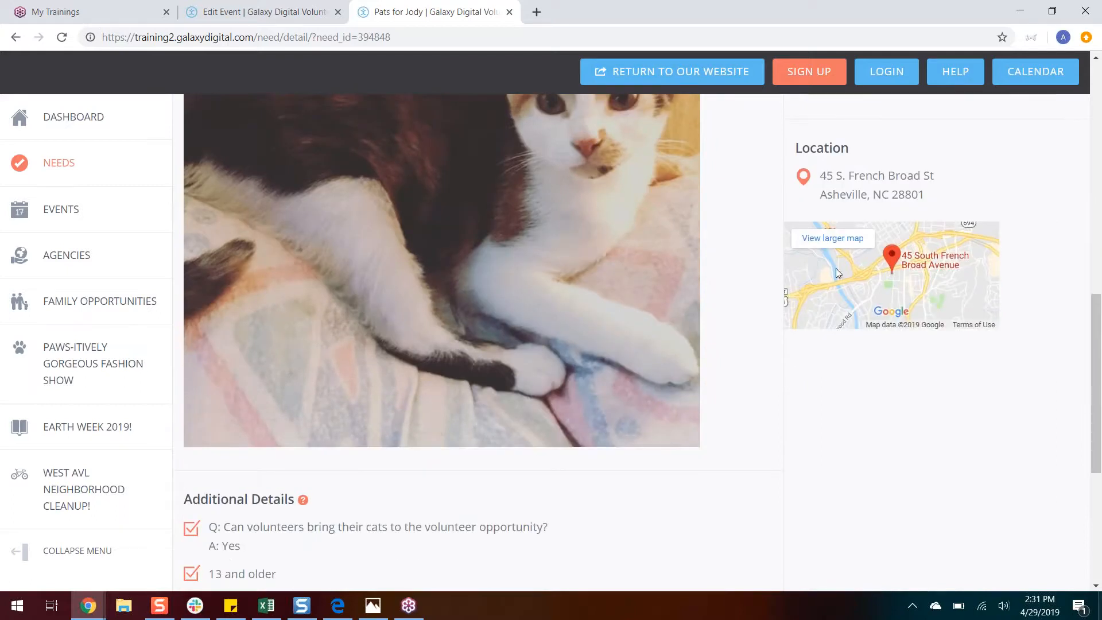
Step: Examine the additional details of "Pats for Jody", highlighting the age requirement and the toys and snacks that are provided
drag(1098, 343, 1086, 442)
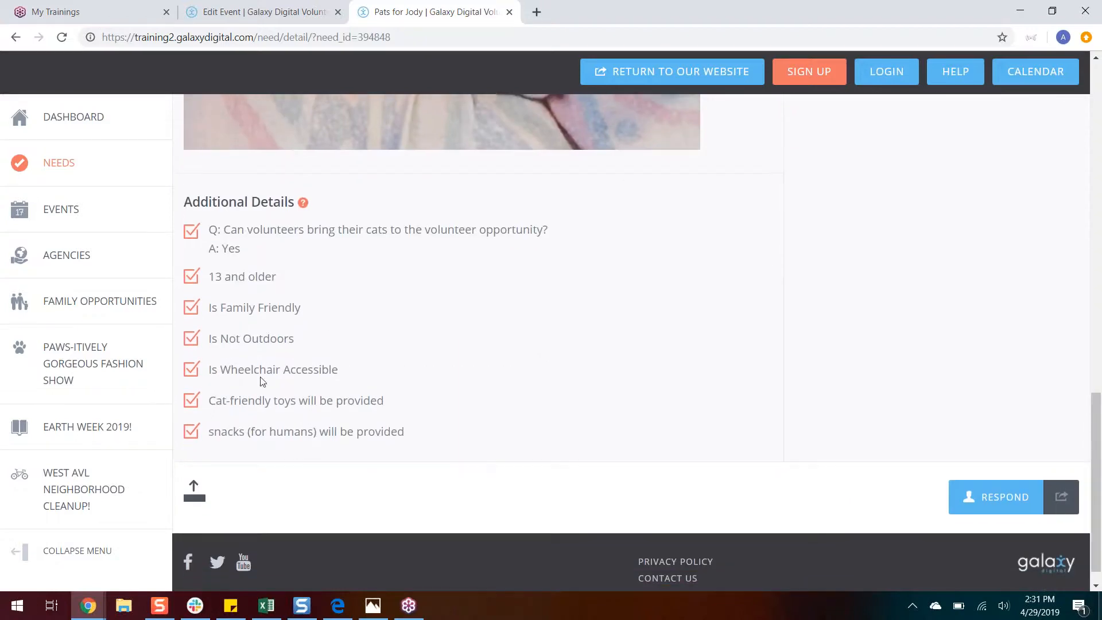
drag(205, 279, 279, 273)
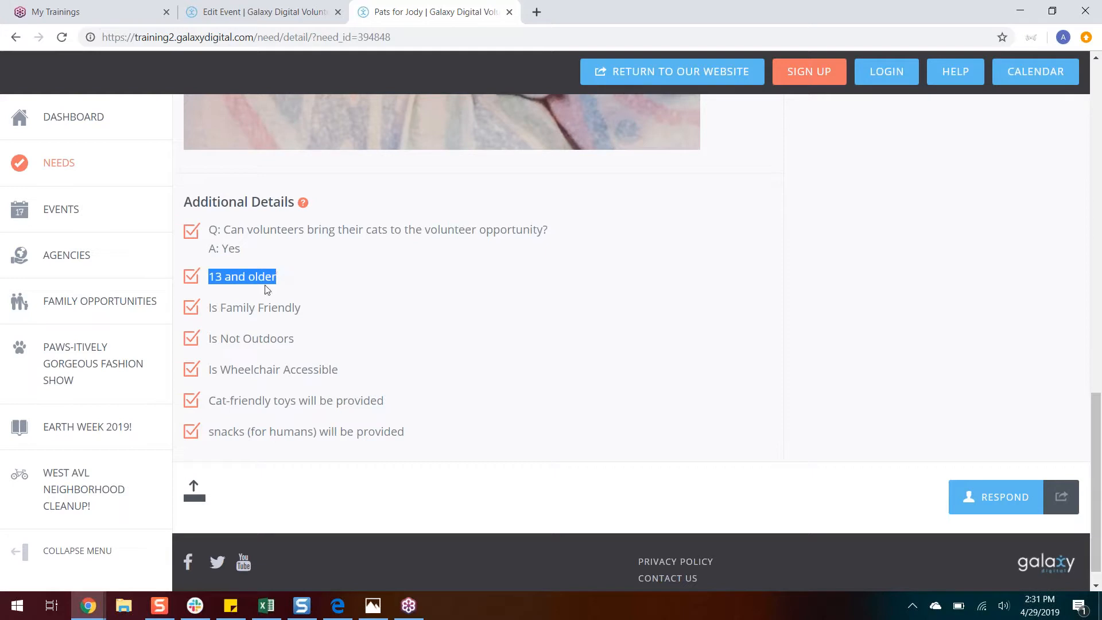
click(267, 289)
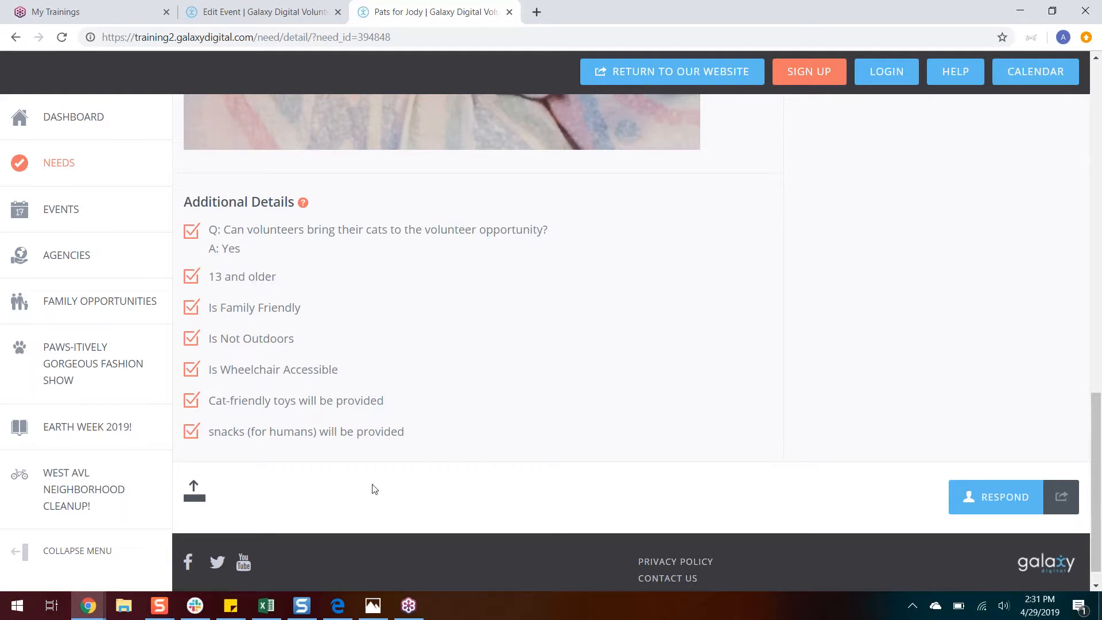
drag(412, 432, 208, 401)
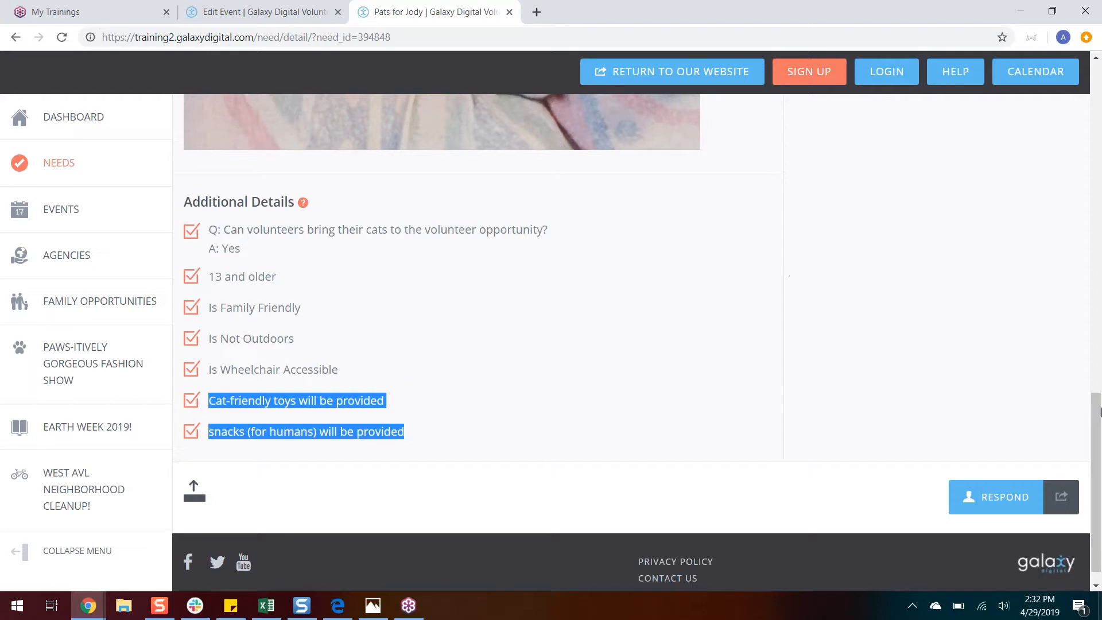
Step: Respond to the "Pats for Jody" need as an individual and choose to log in with an existing account
drag(1098, 421, 1100, 133)
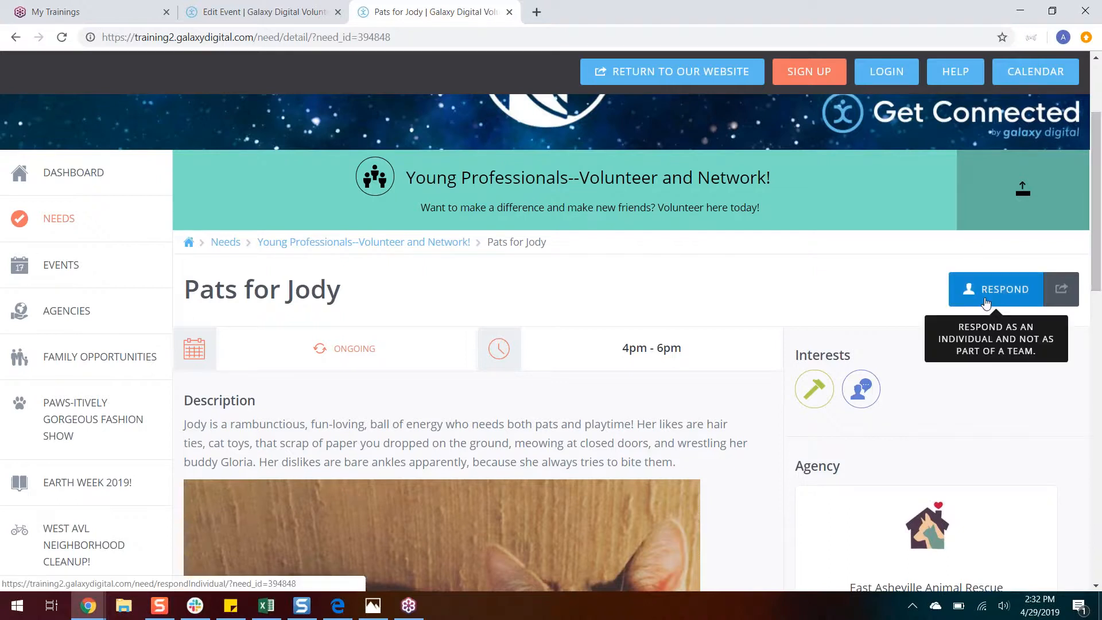
click(999, 289)
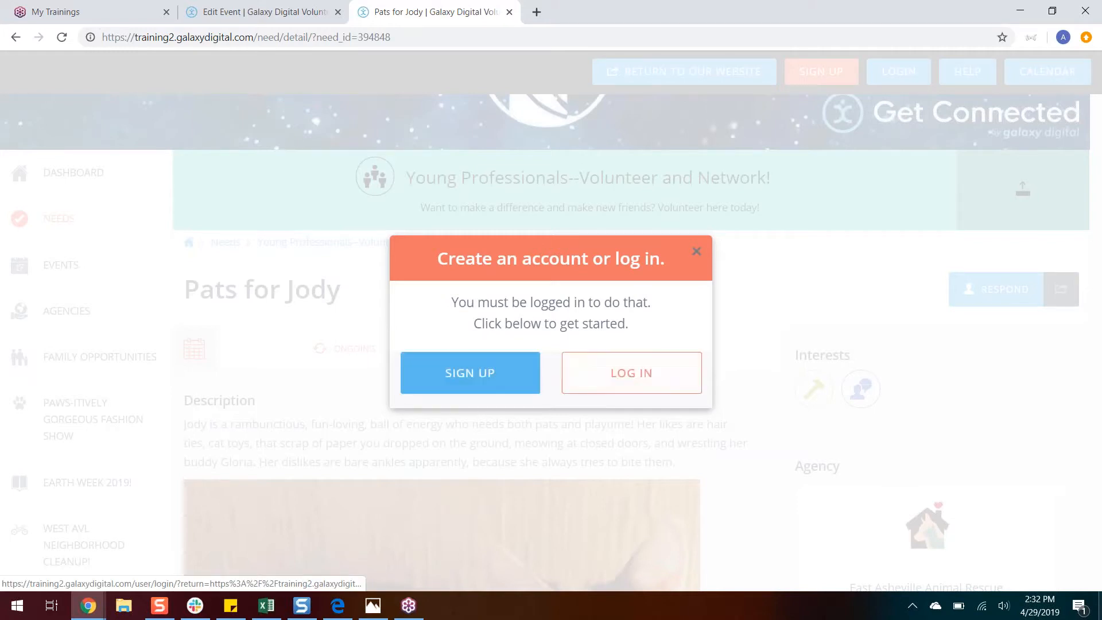
click(629, 372)
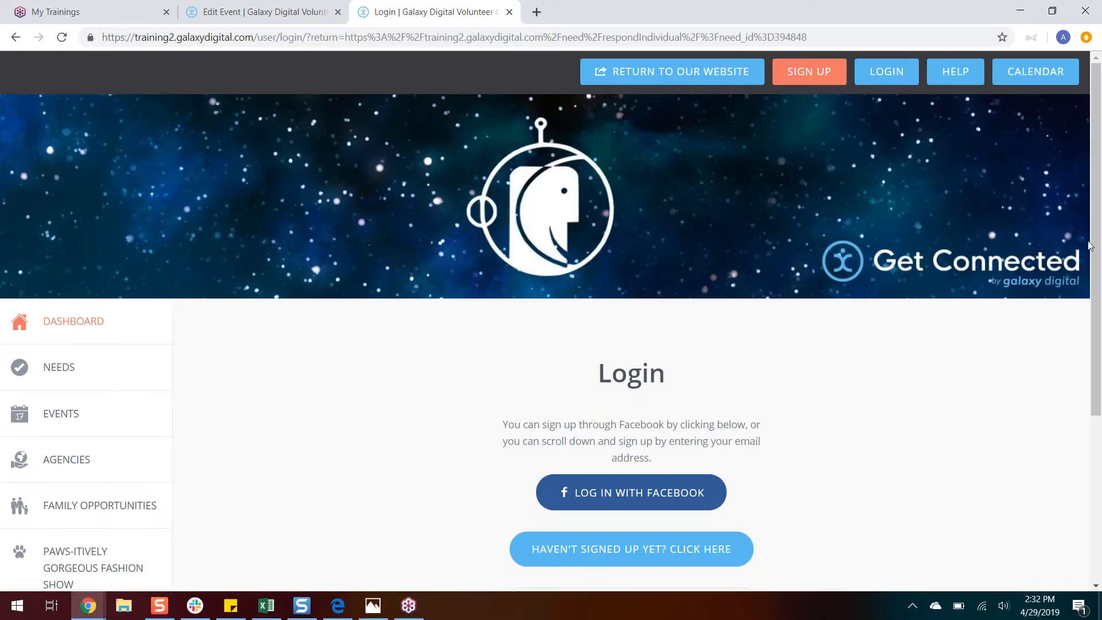
Step: Log in as a volunteer by entering the account's e-mail address and password
drag(1090, 245, 1075, 398)
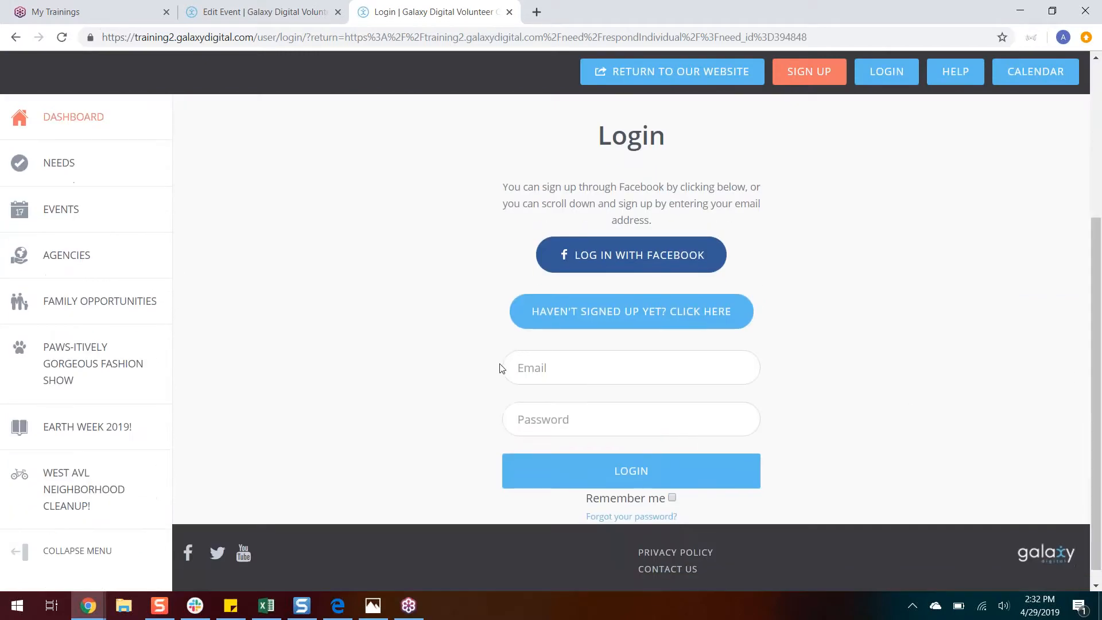
text(joe@)
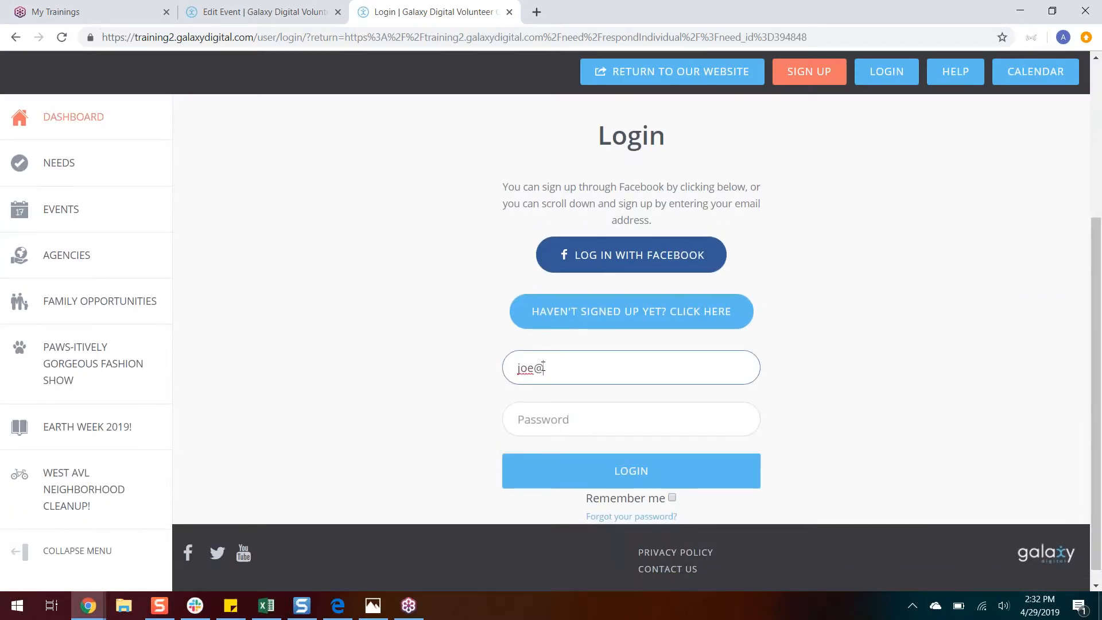
text(example,c)
text(.com)
key(Tab)
text(•••••••••••)
key(Return)
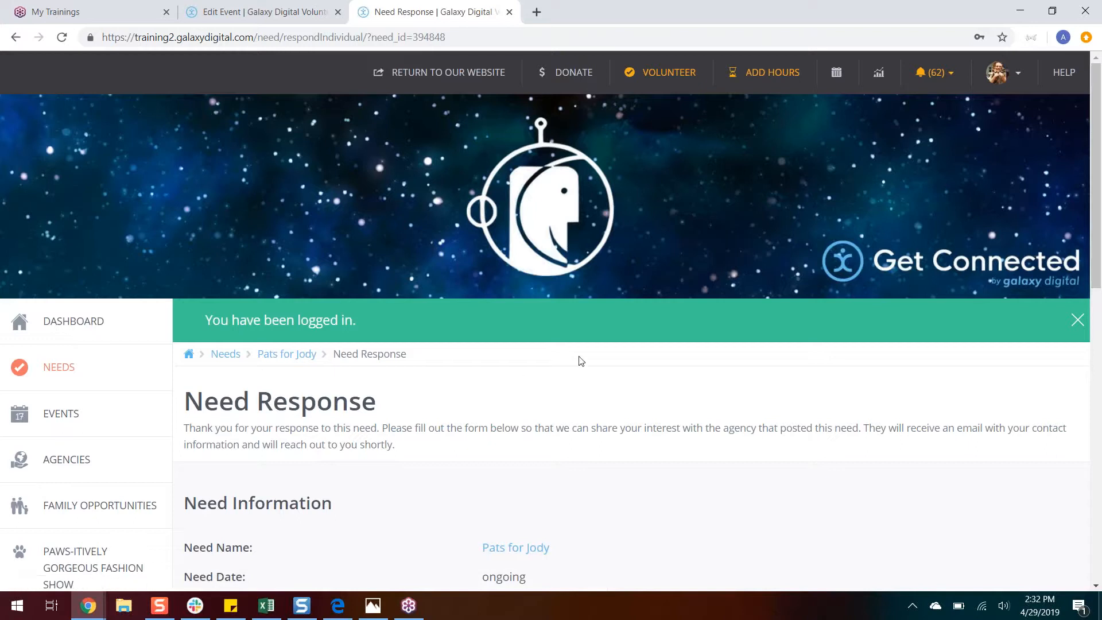
Step: Review the need response form for "Pats for Jody" and submit it with user group, notes and response question left blank
drag(1100, 244, 1091, 356)
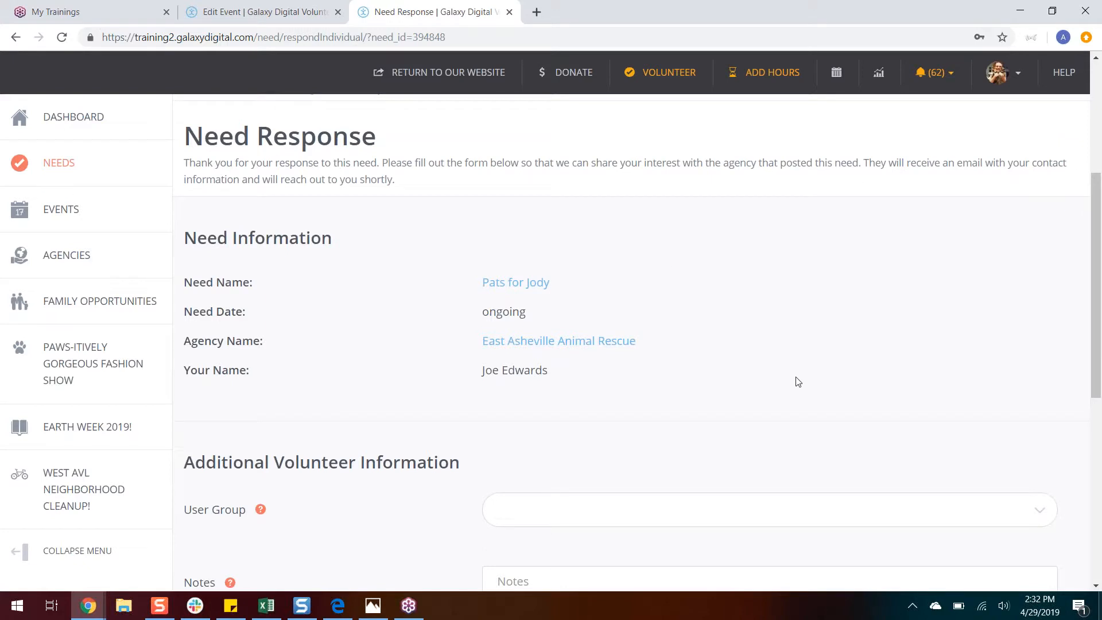
scroll(798, 382, down, 1)
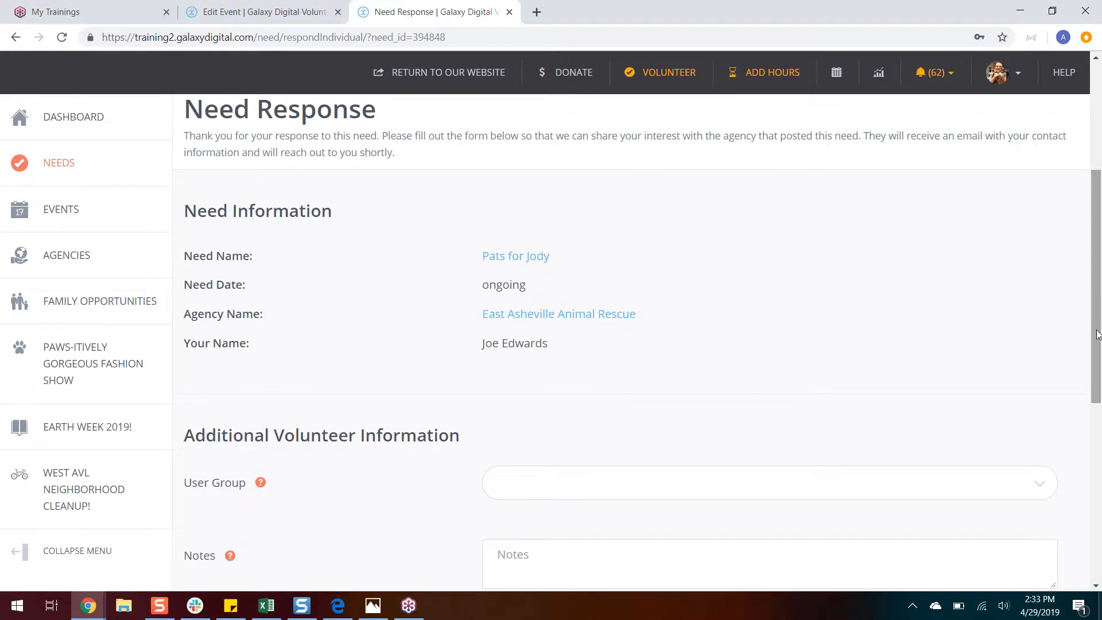
drag(1097, 334, 1075, 513)
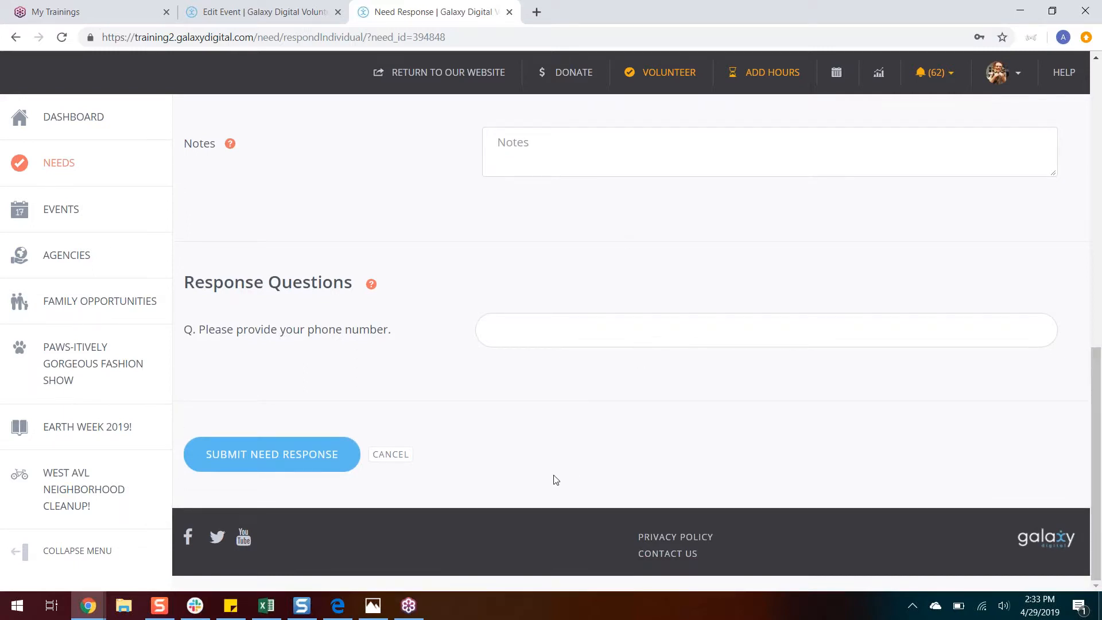
click(265, 470)
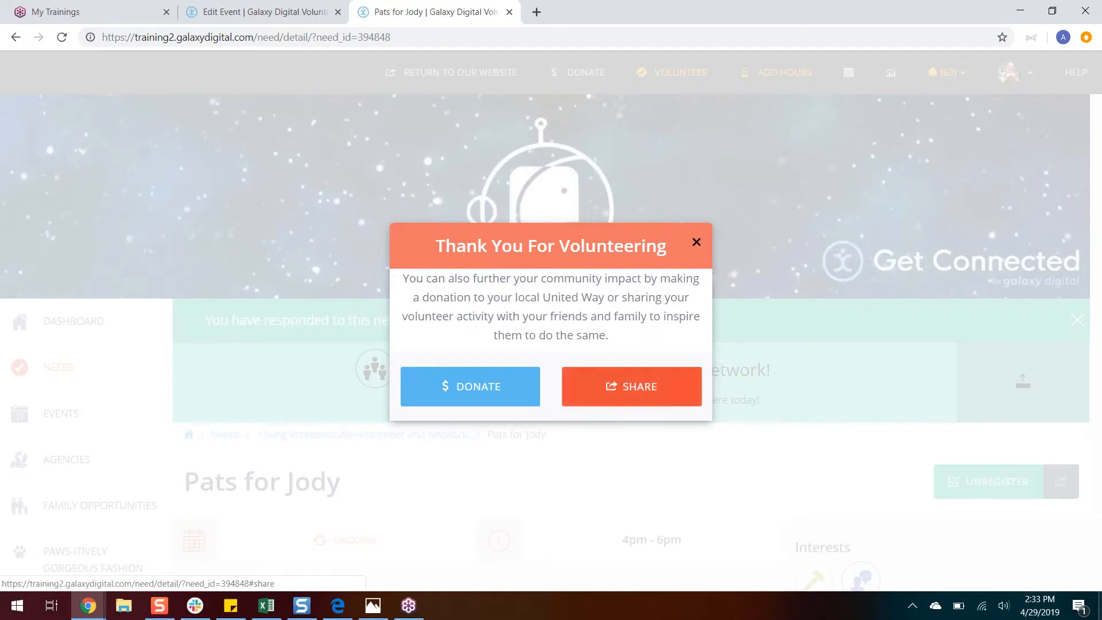
Step: Show the social sharing options for the volunteer activity, then dismiss the thank-you message and view the need's page
click(631, 387)
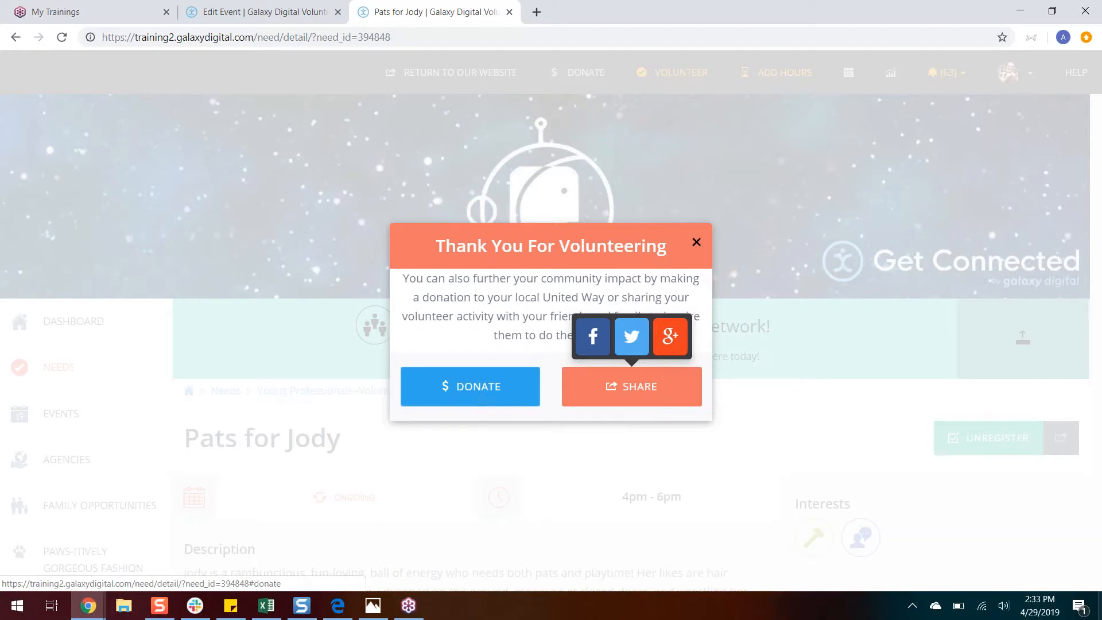
click(695, 244)
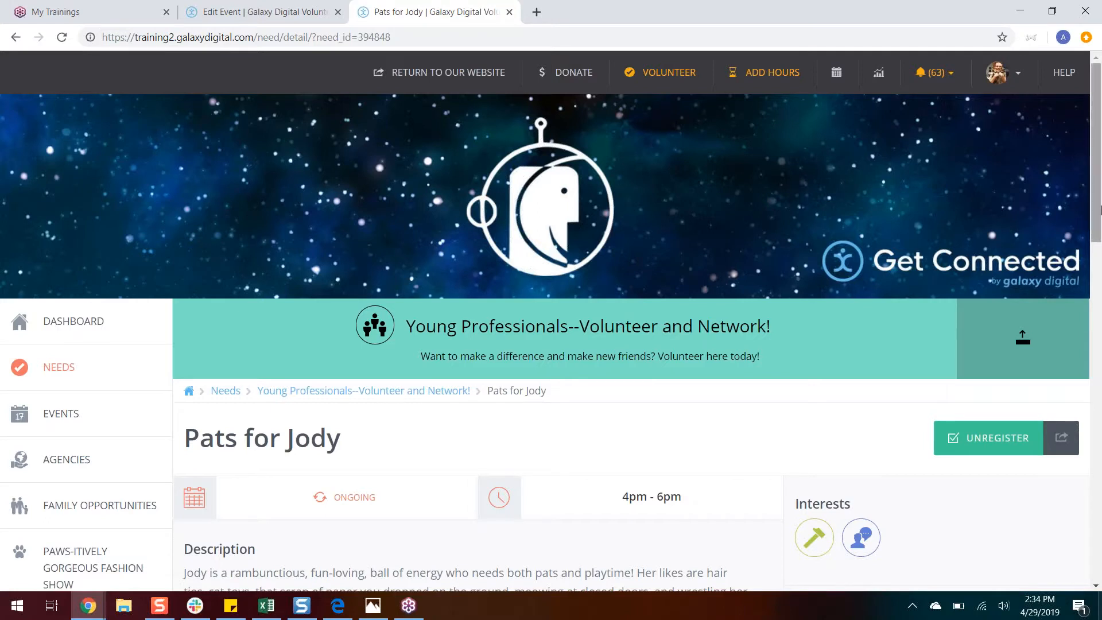
drag(1099, 209, 1088, 349)
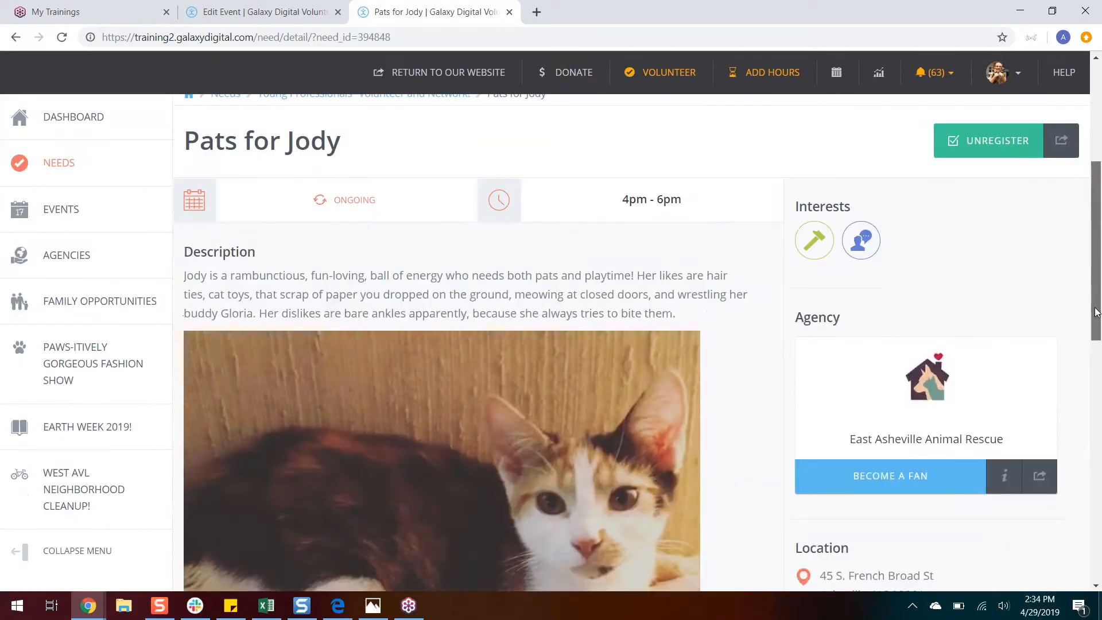
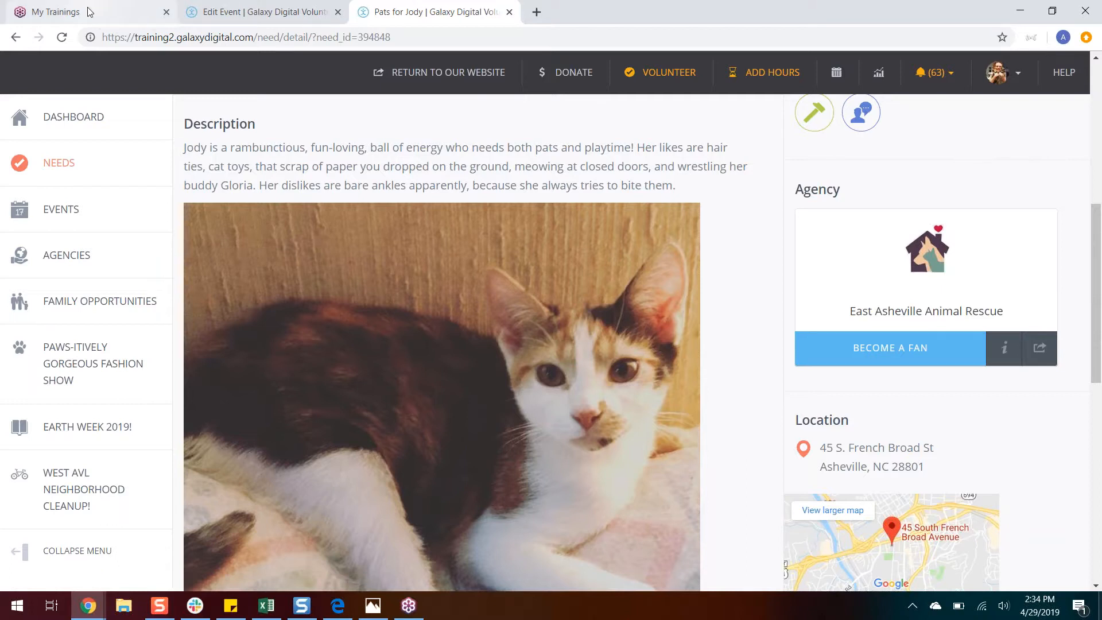
Step: Open the volunteer dashboard and review the volunteer snapshot, suggested needs and latest events
click(90, 127)
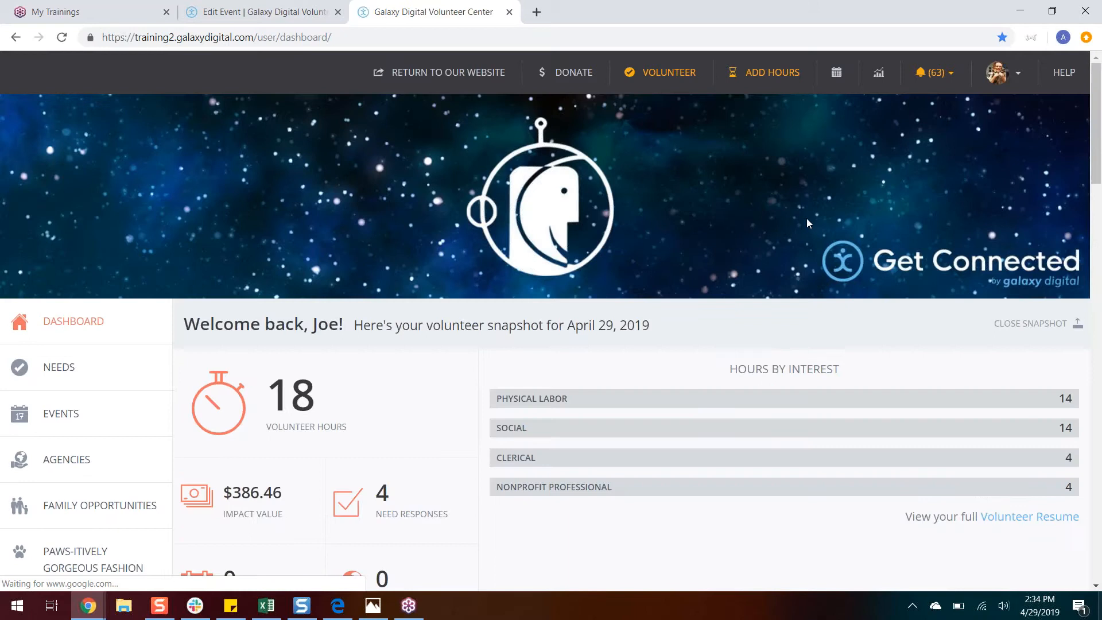
drag(1097, 175, 1100, 214)
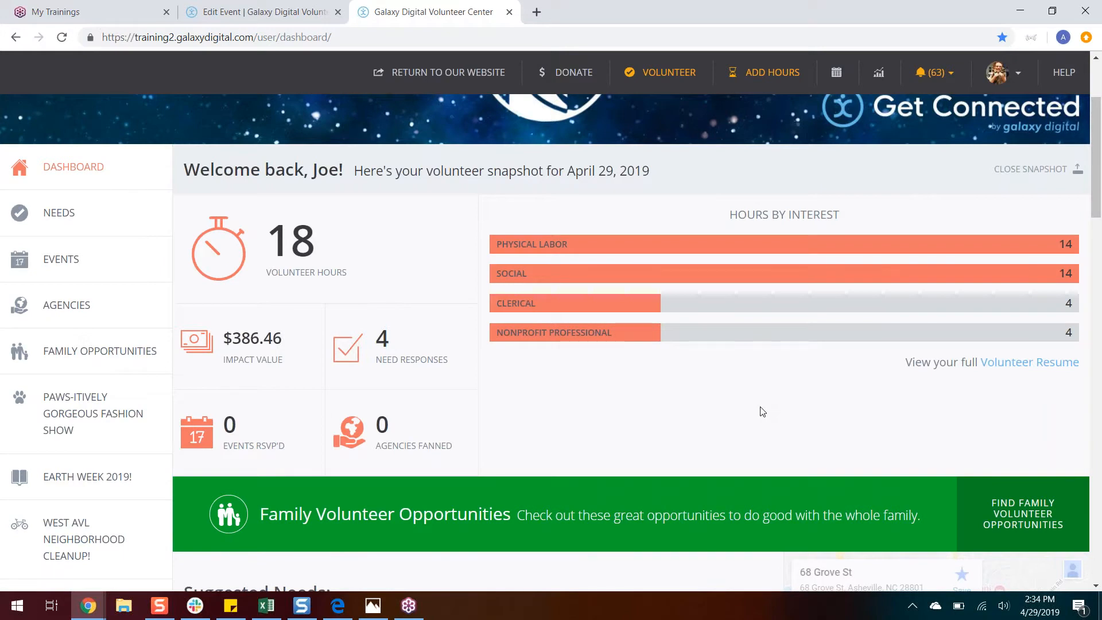
mouse_move(333, 290)
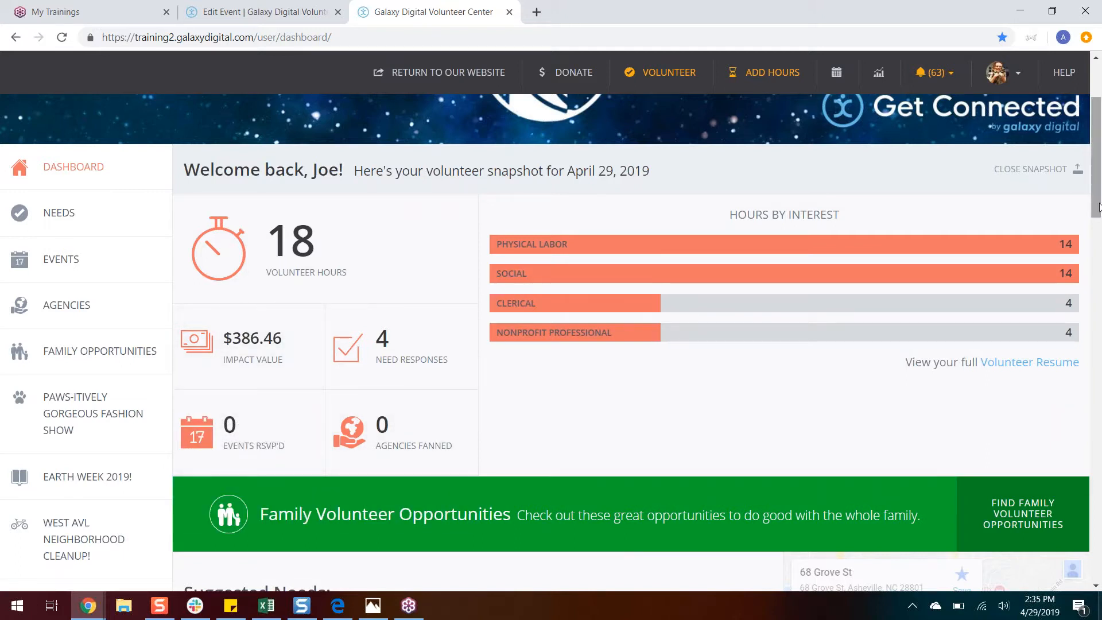
scroll(1087, 289, down, 6)
scroll(1086, 288, down, 1)
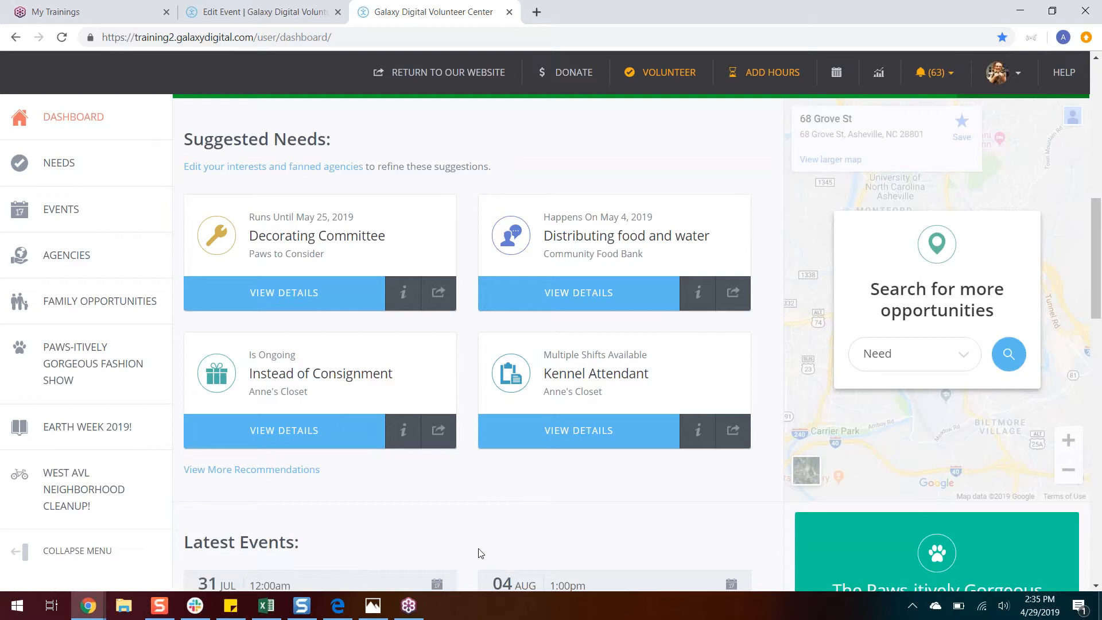
drag(1099, 310, 1094, 388)
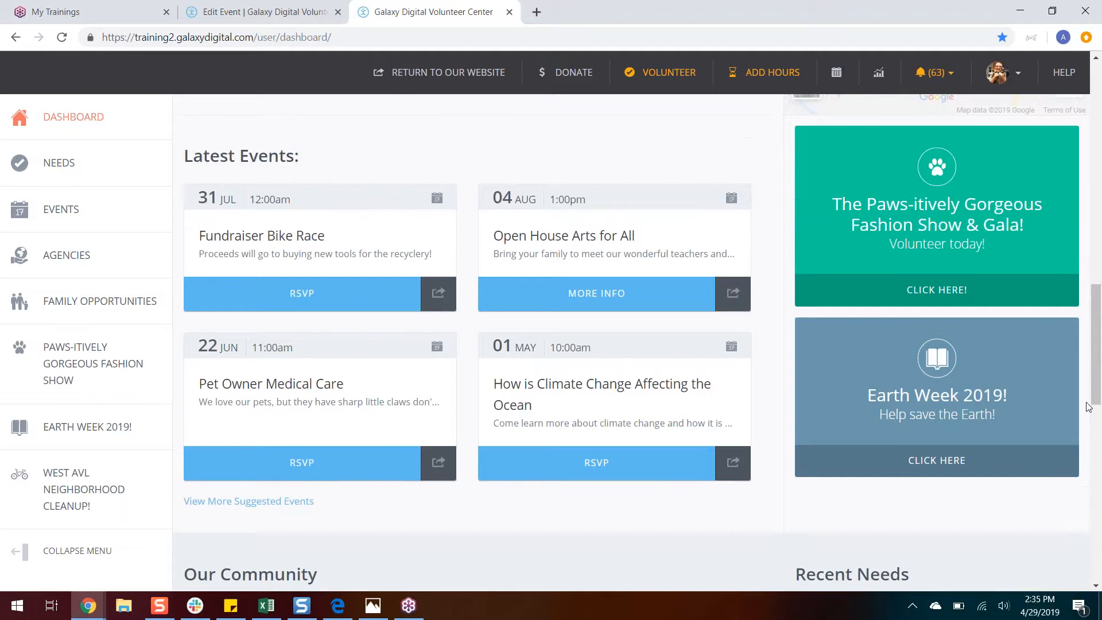
drag(1100, 372, 1100, 128)
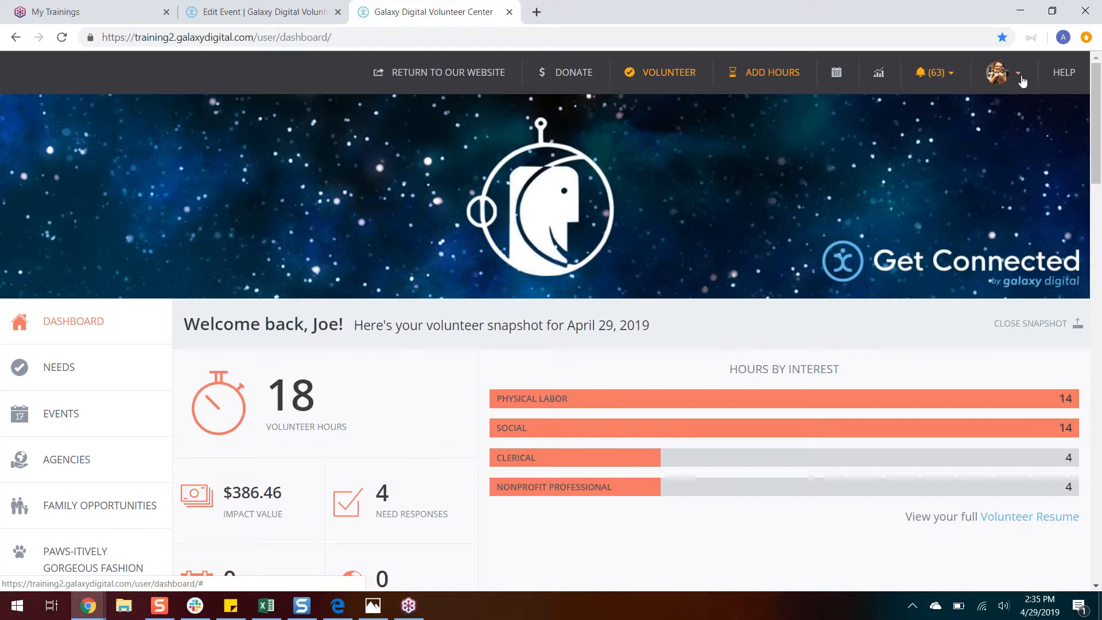
Step: Open the volunteer's hour tracking page and choose "Pats for Jody" as the need for a new hour entry
click(999, 74)
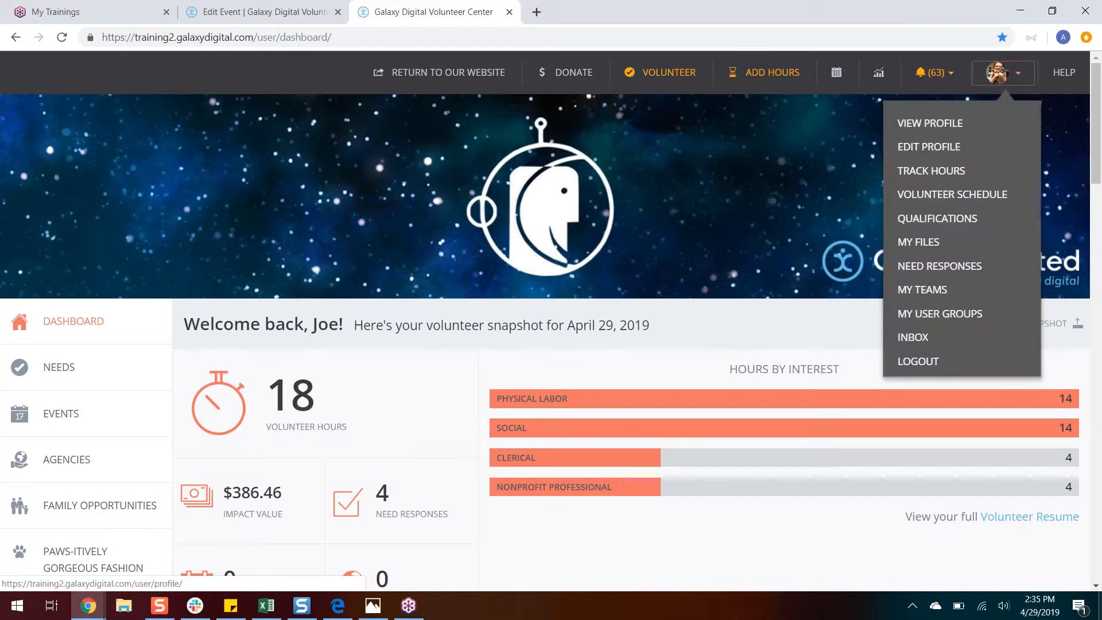
click(939, 176)
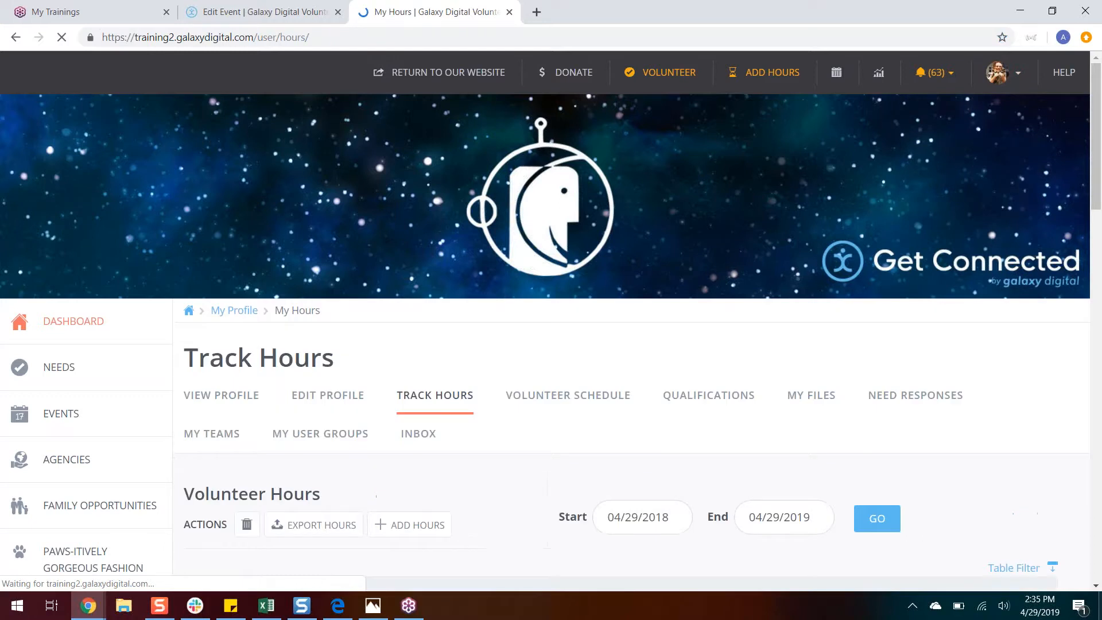
drag(1094, 167, 1084, 281)
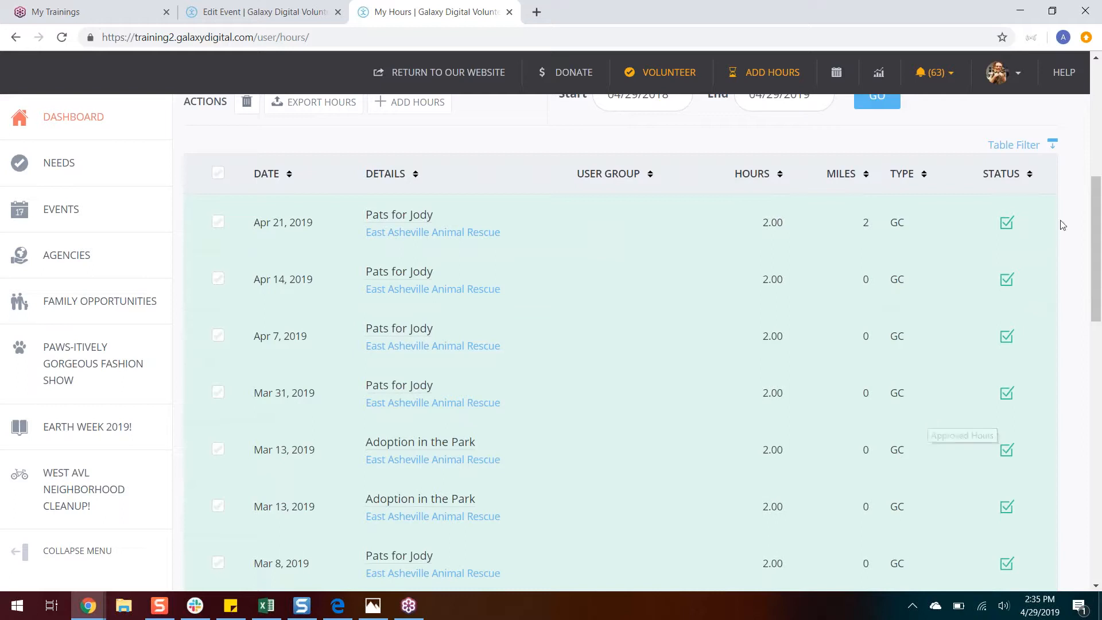
drag(1098, 304, 1087, 487)
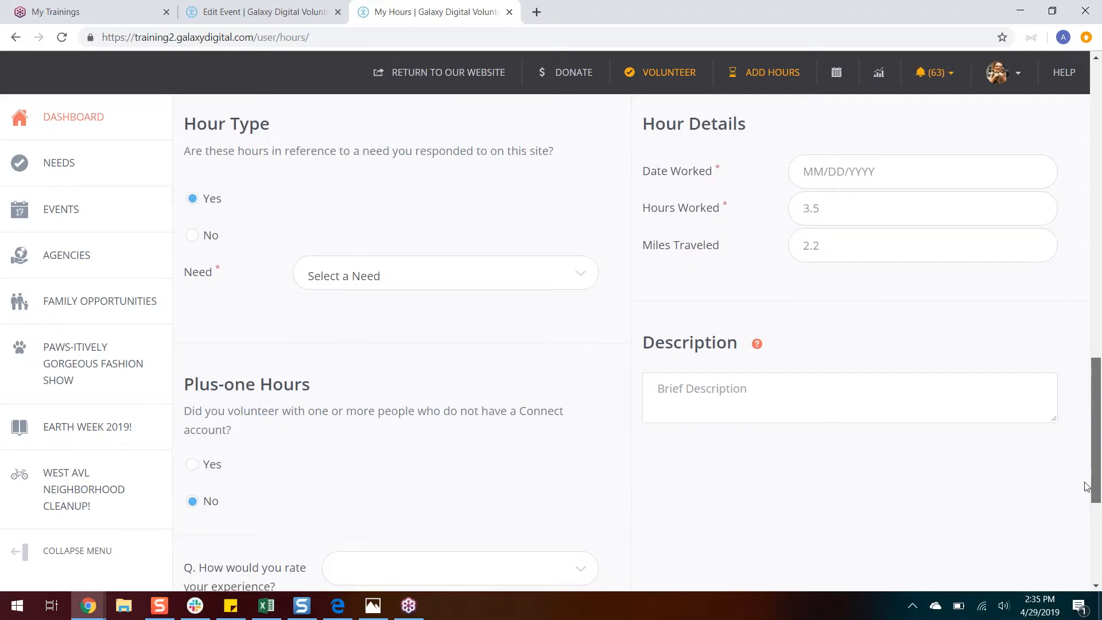
drag(1087, 486, 1088, 490)
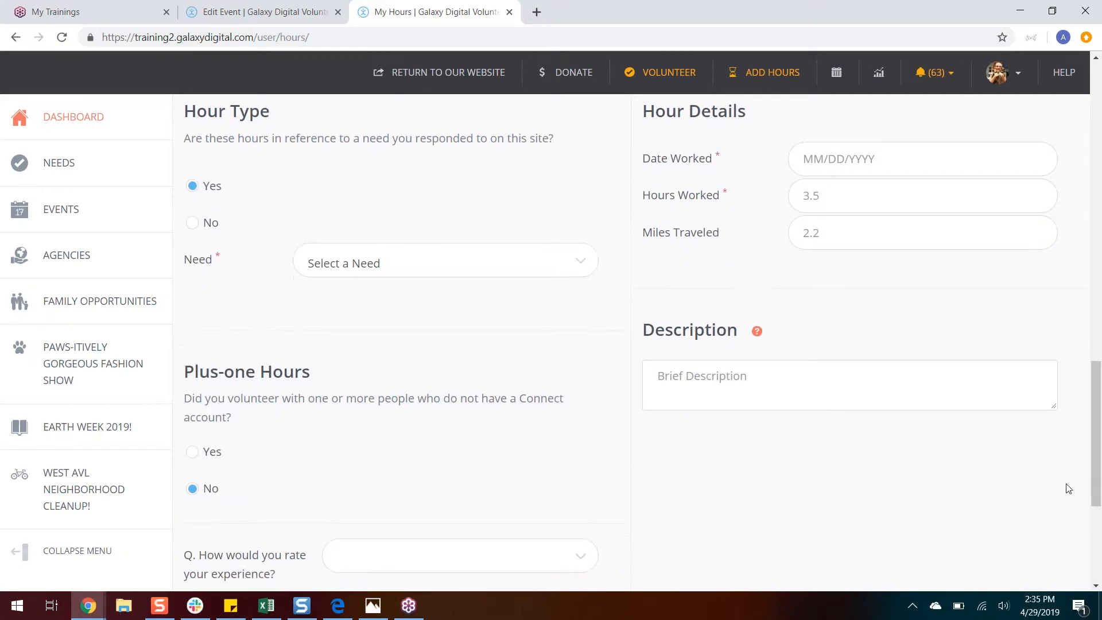
click(406, 273)
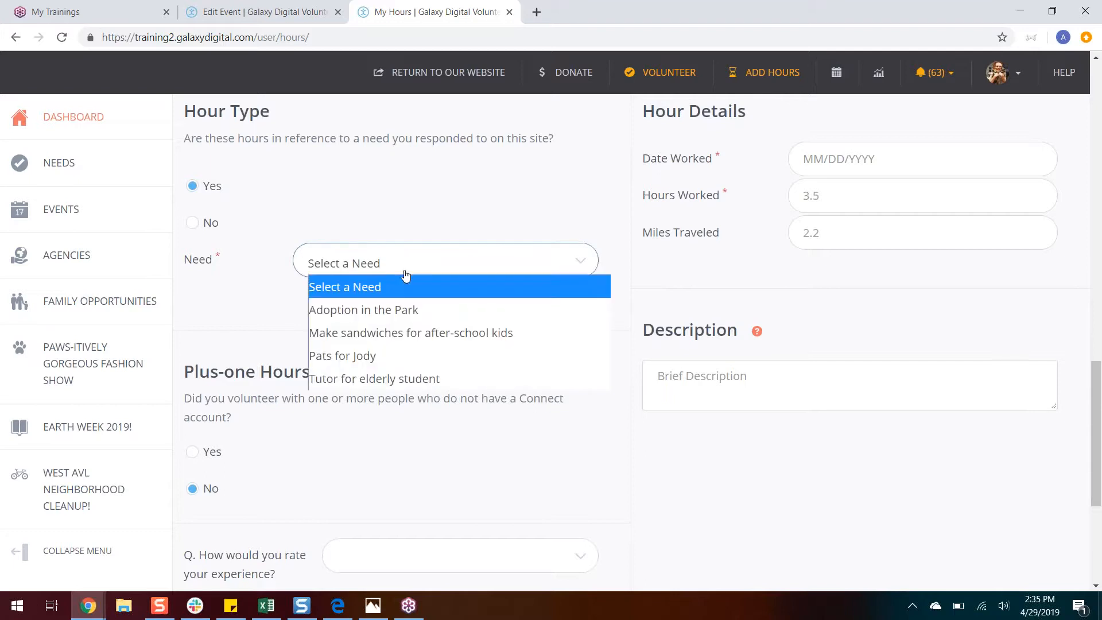
click(376, 357)
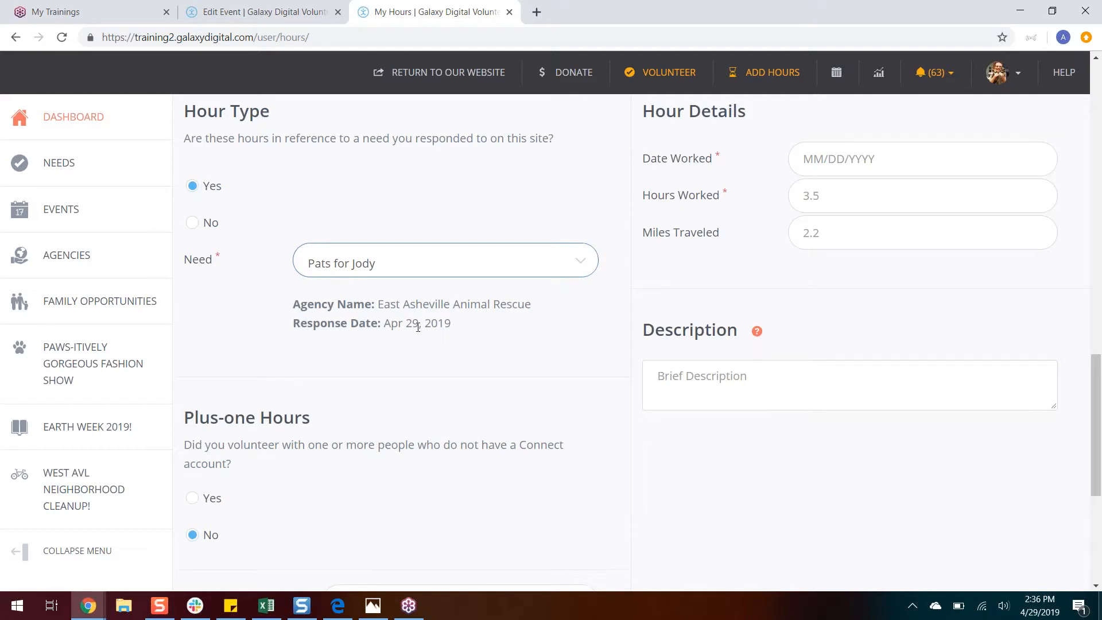
Step: Set the hour entry's date worked to 04/28/2019, hours worked to 2 and miles traveled to 5
click(884, 163)
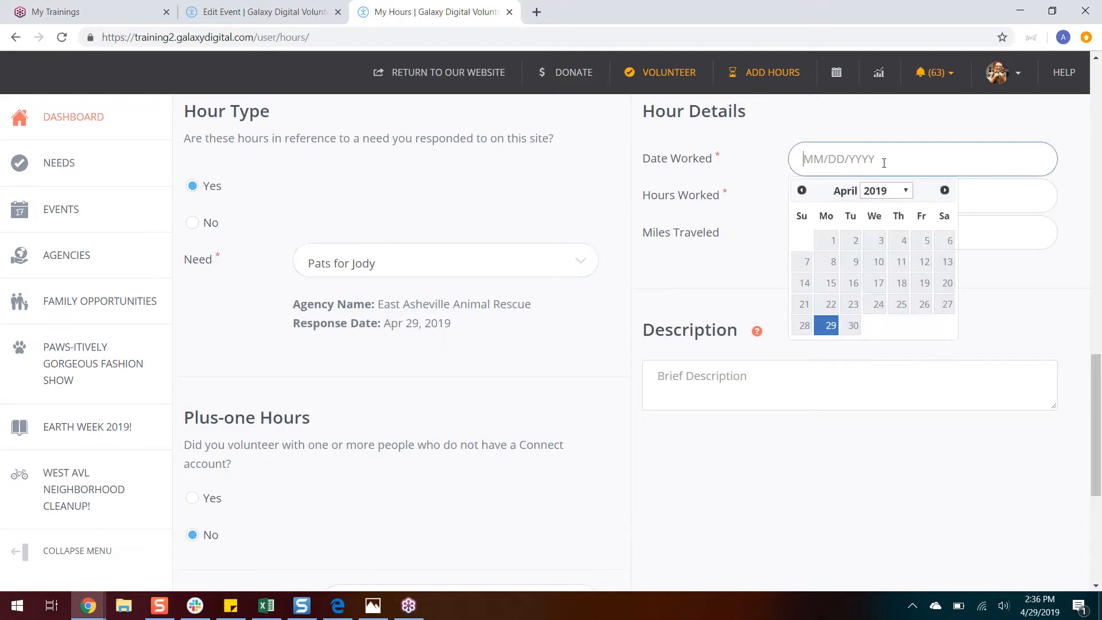
click(804, 325)
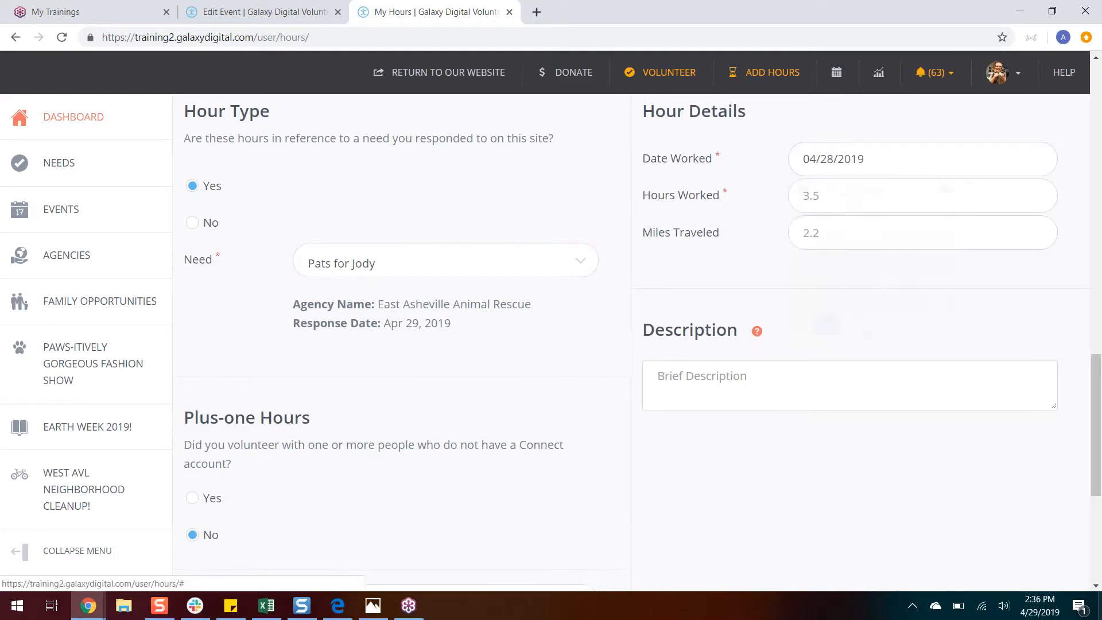
click(826, 201)
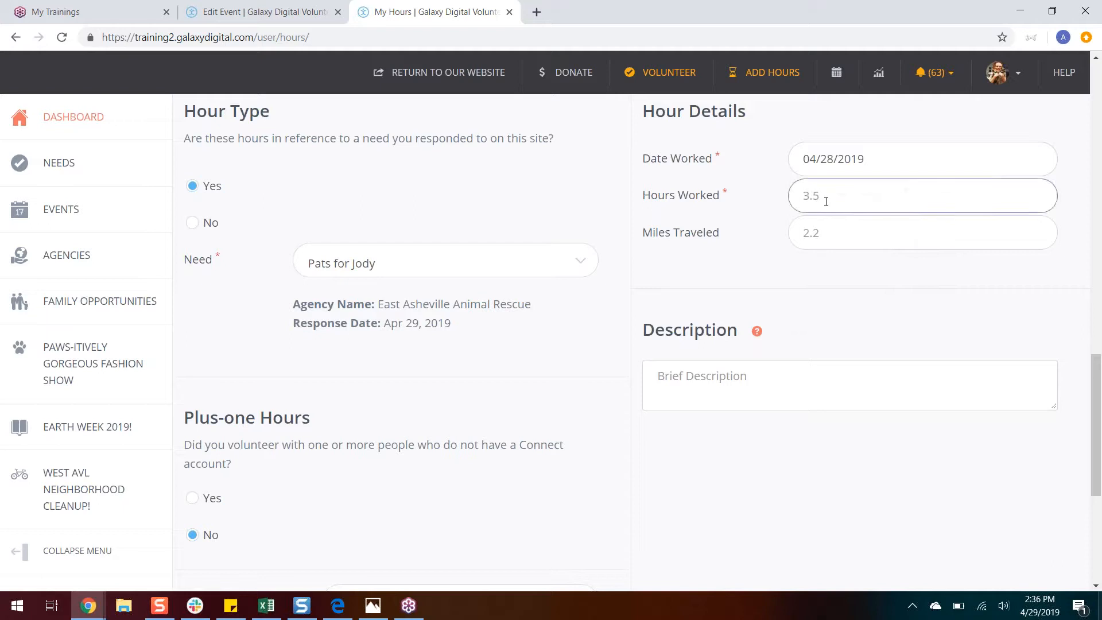
text(2)
click(813, 238)
text(5)
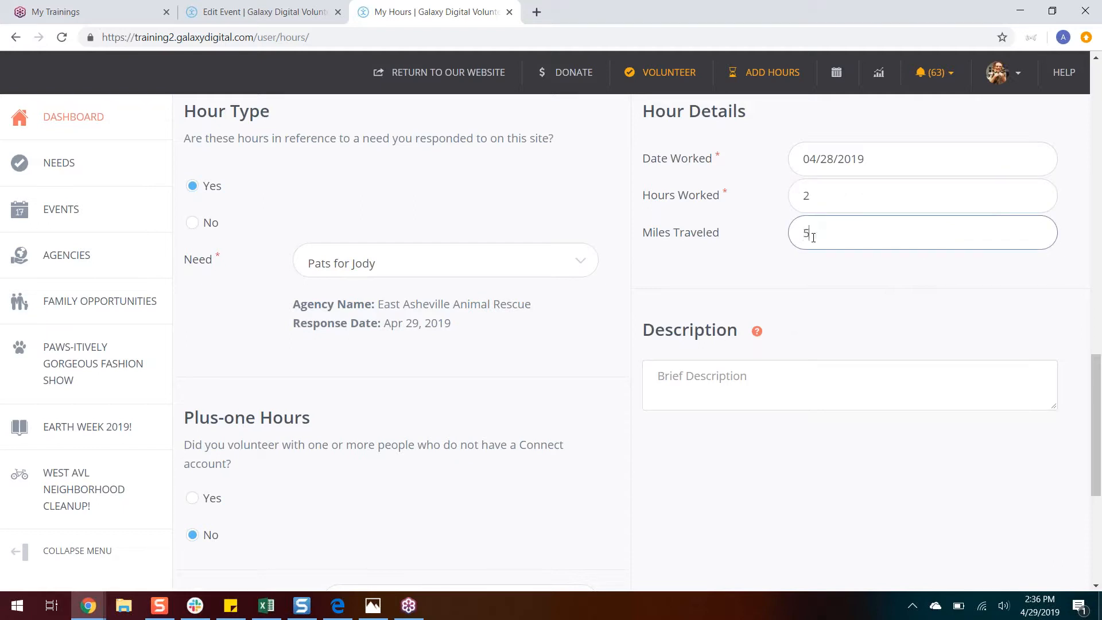
click(815, 278)
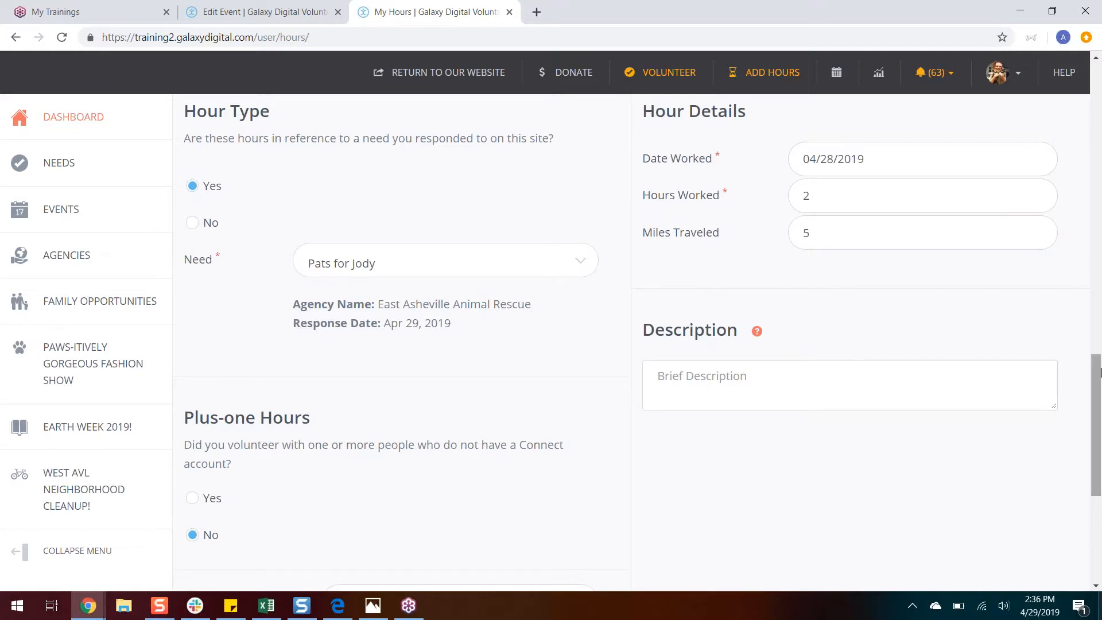
Step: Add the description "Had a lot of fun!" and submit the hour entry with the rating and participation form left blank
scroll(1100, 388, down, 3)
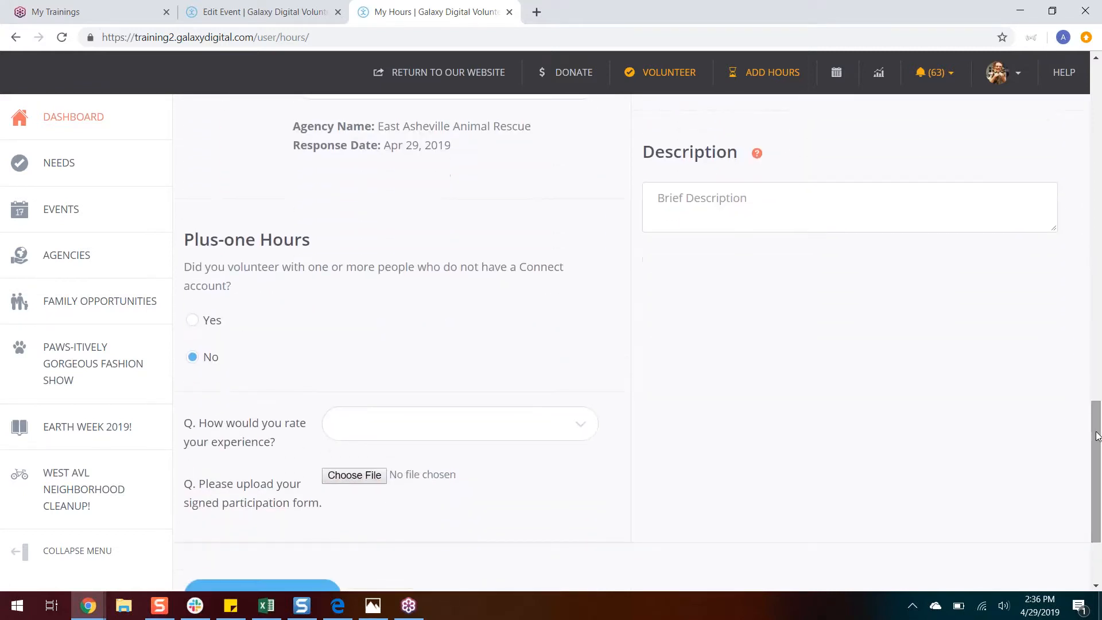
click(884, 201)
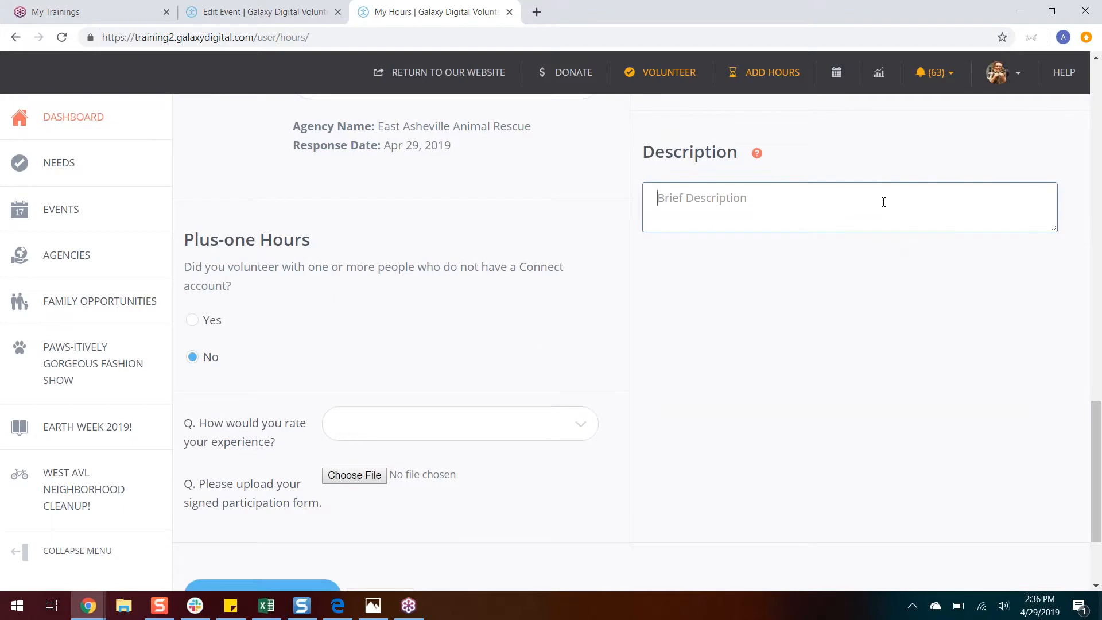
text(Had a l)
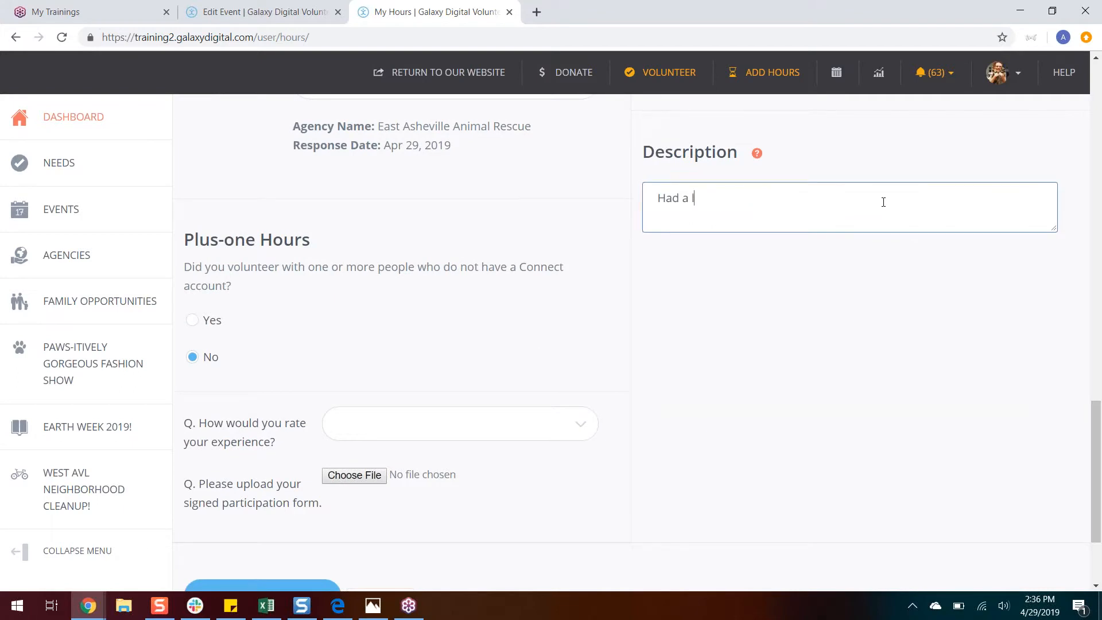
text(ot of fun!)
scroll(1096, 424, down, 2)
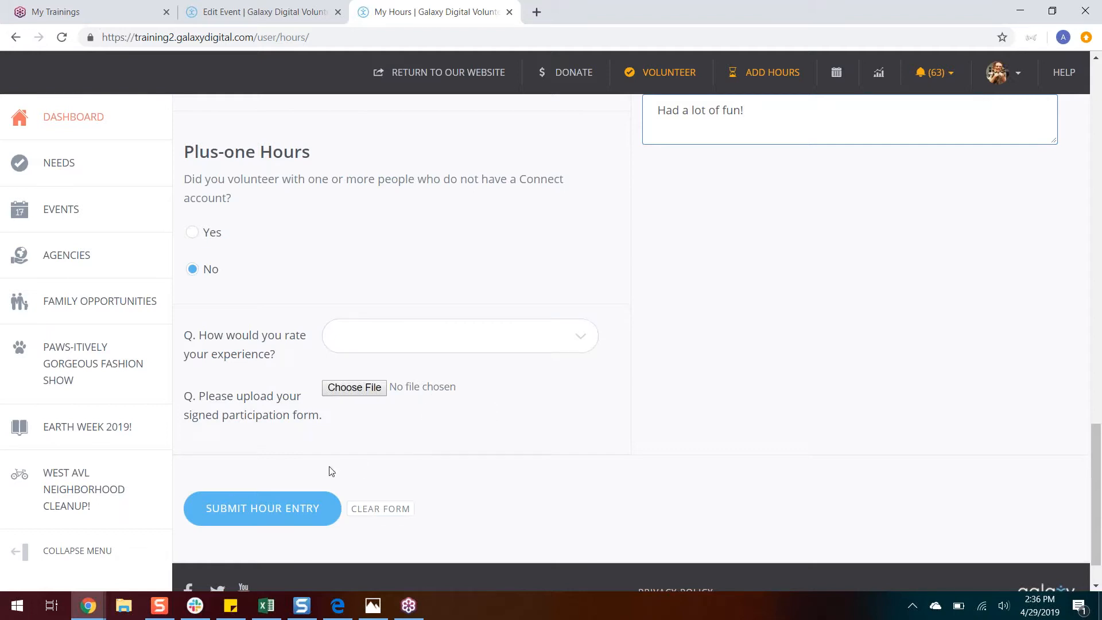
click(293, 513)
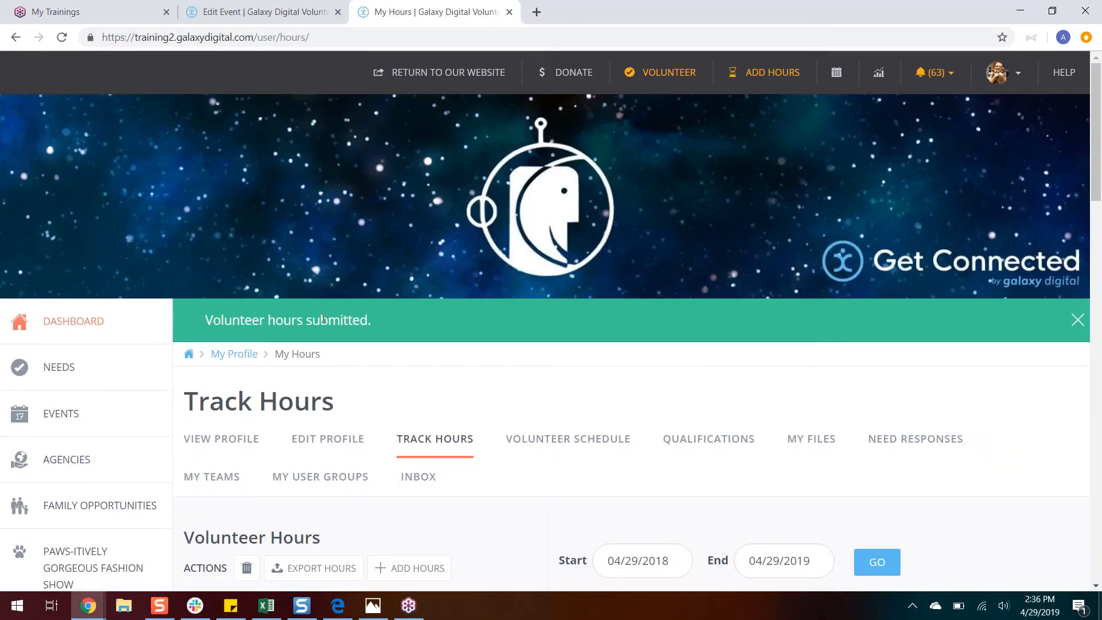
Step: Check the status of the Apr 28, 2019 "Pats for Jody" hours and log out of the volunteer account
drag(1100, 195, 1093, 275)
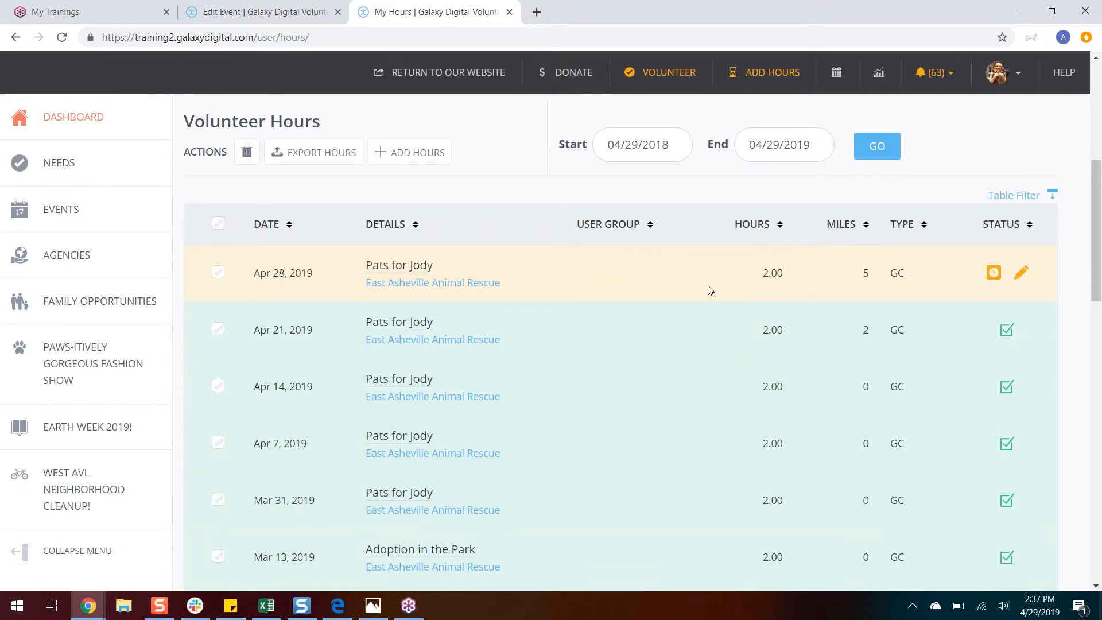
mouse_move(988, 275)
click(1015, 77)
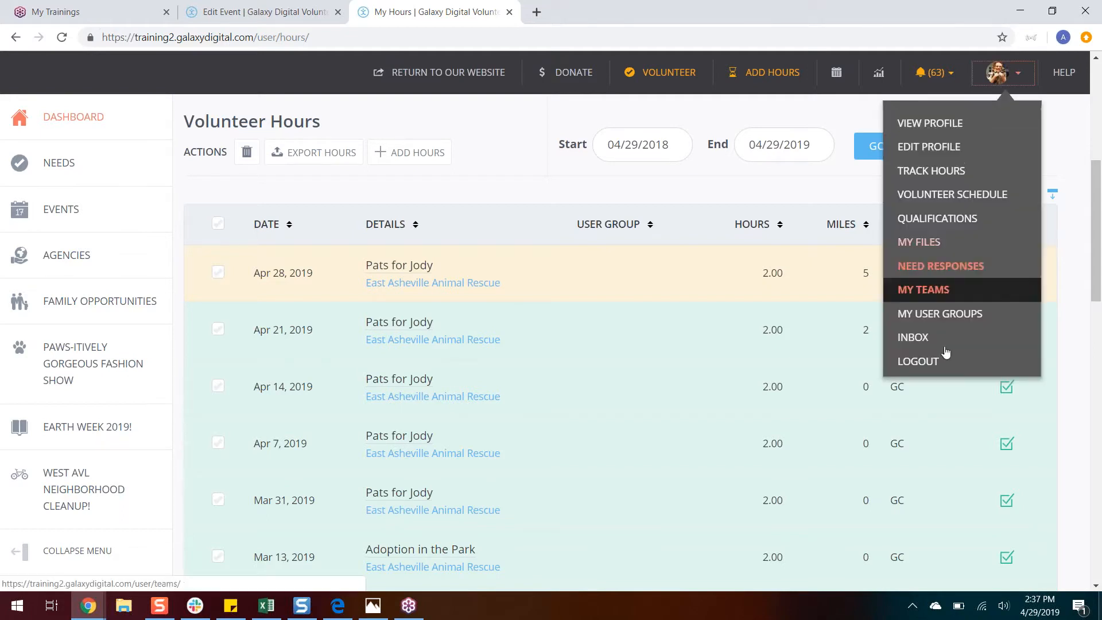
click(937, 361)
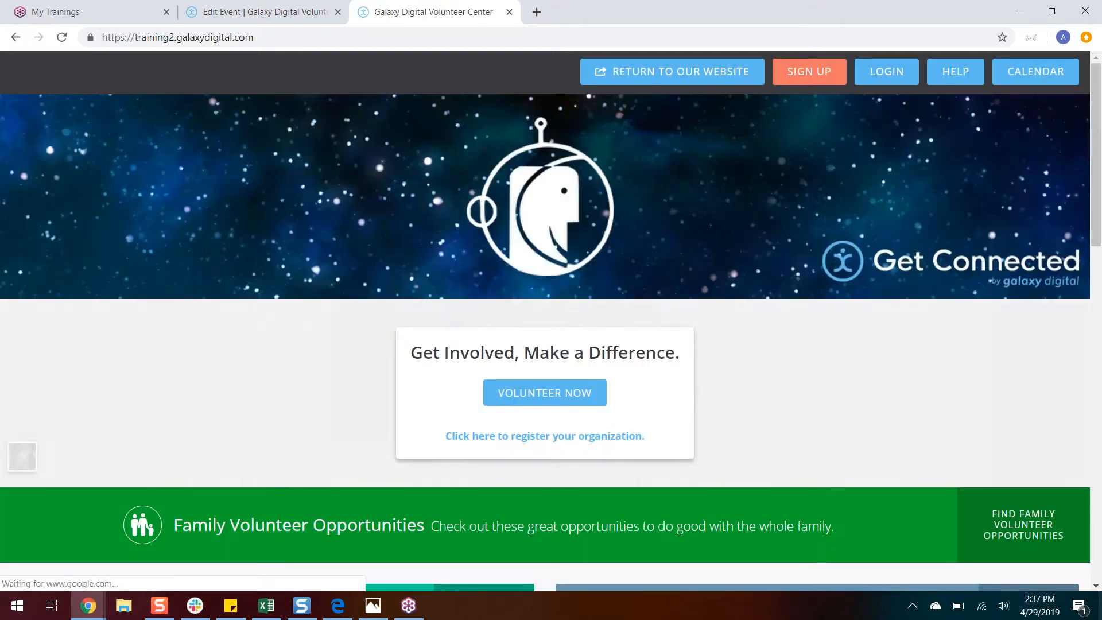
Step: Log in as the agency manager by entering the account's e-mail address and password
click(884, 71)
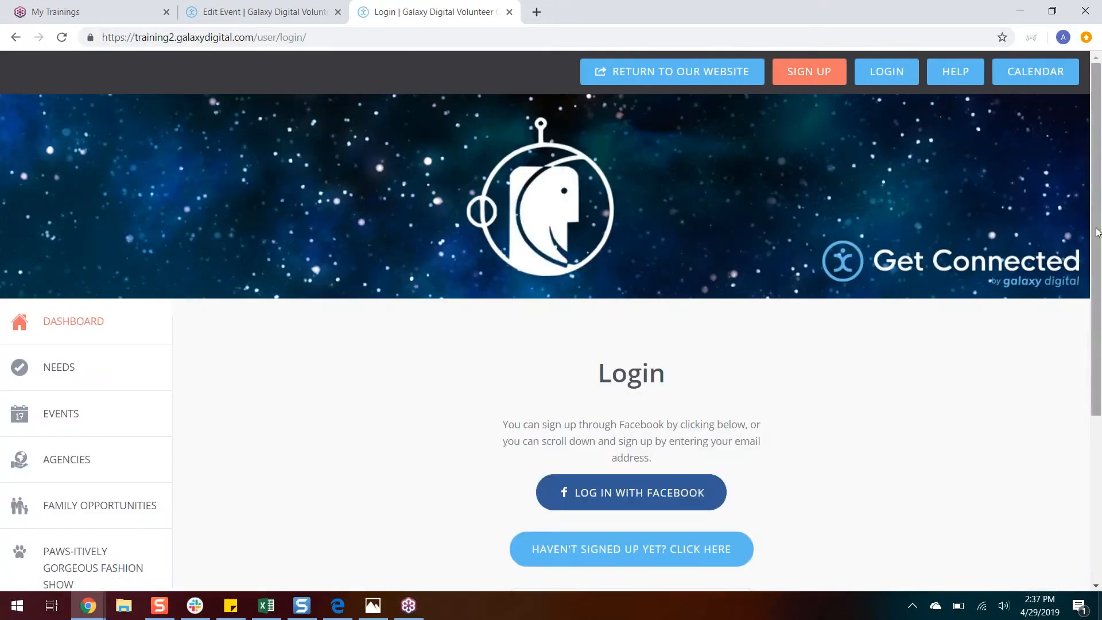
scroll(1084, 276, down, 3)
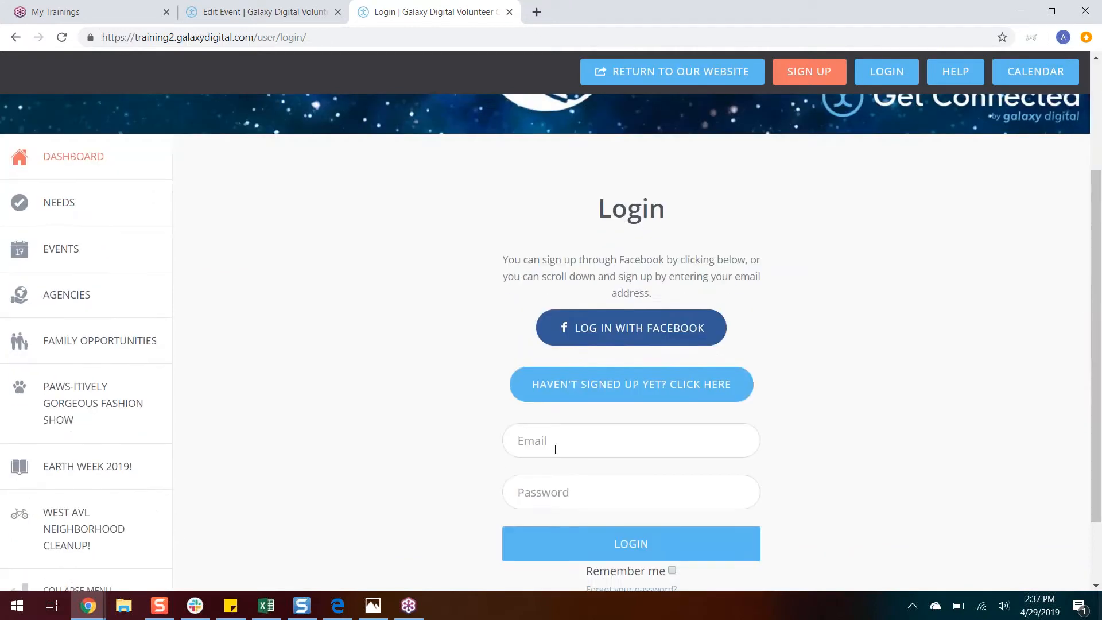
click(557, 439)
text(autum)
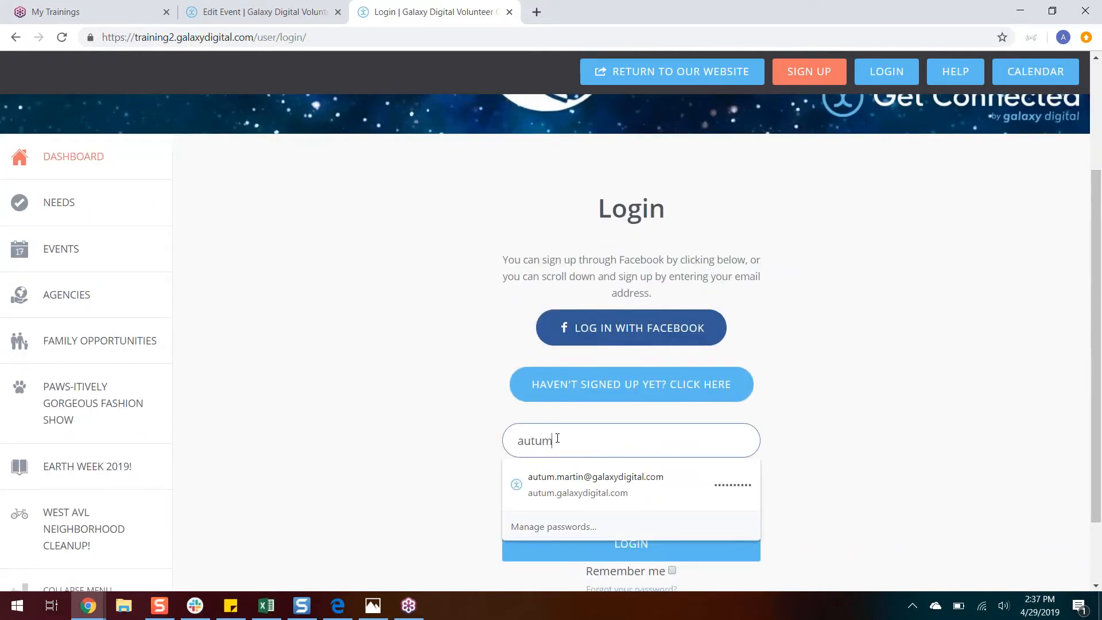
text(@example.com)
key(Tab)
text(a************)
key(Return)
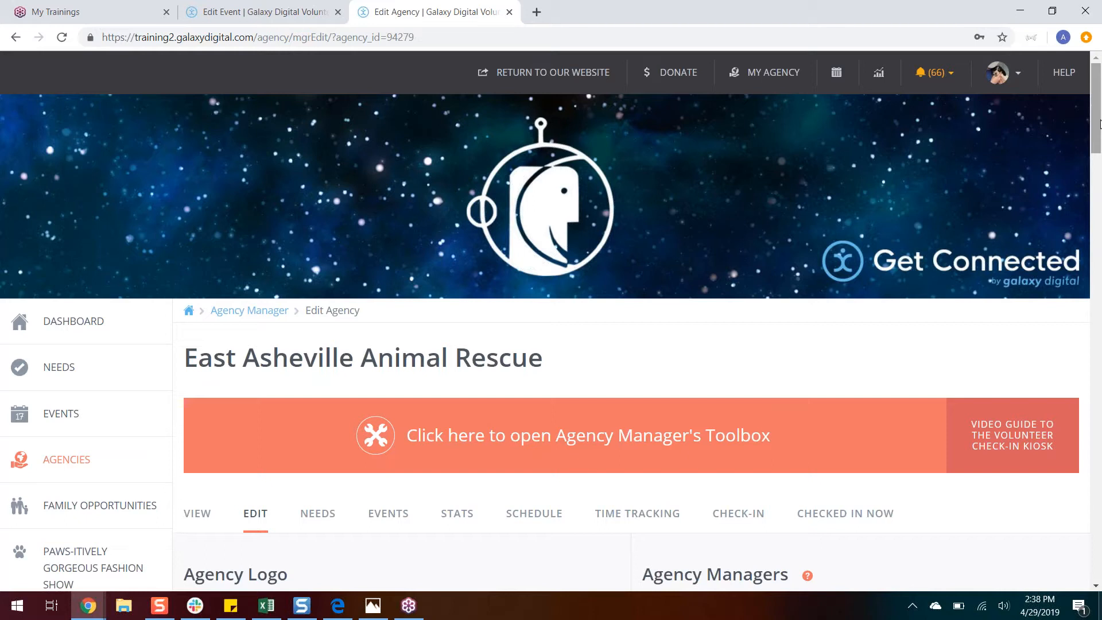
Step: Open East Asheville Animal Rescue's time tracking page and view the pending volunteer hours
drag(1101, 123, 1100, 156)
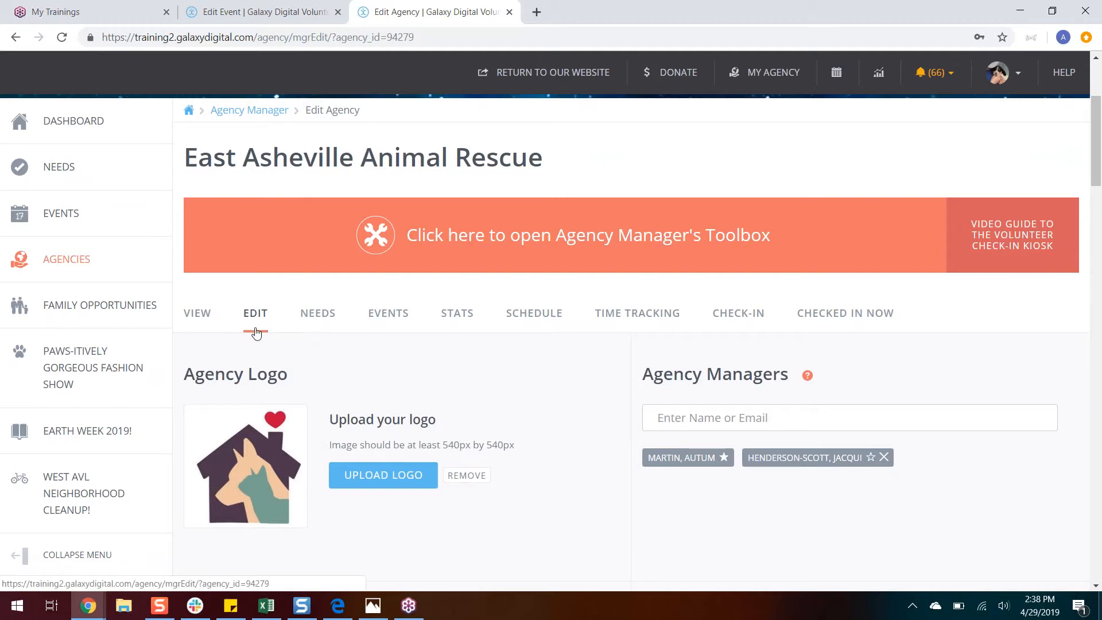
click(626, 320)
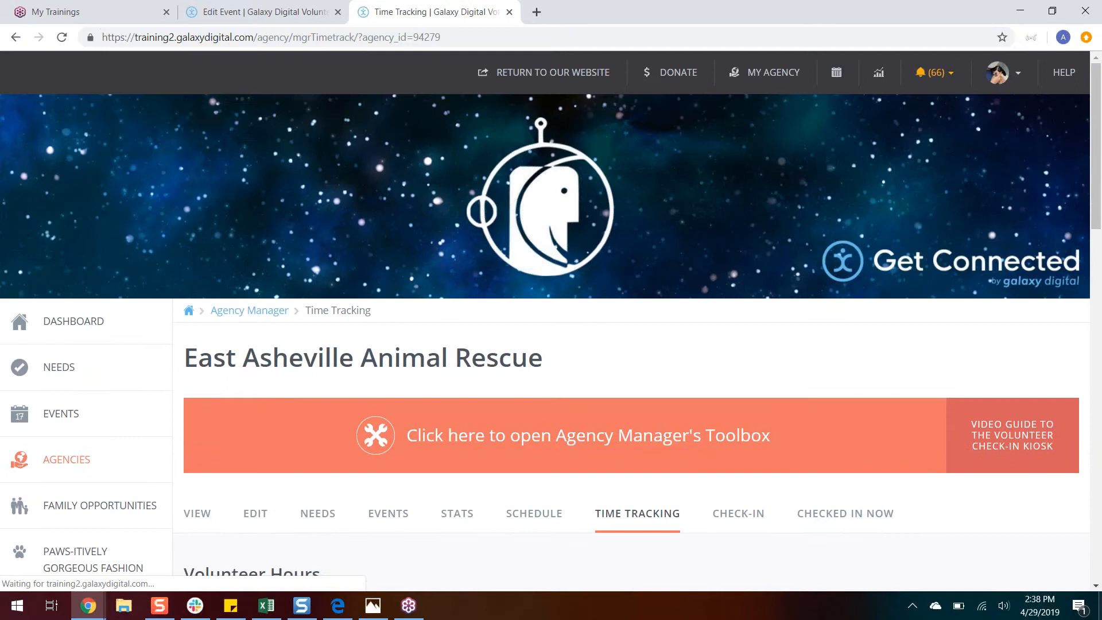
scroll(1097, 258, down, 2)
drag(1098, 258, 1089, 326)
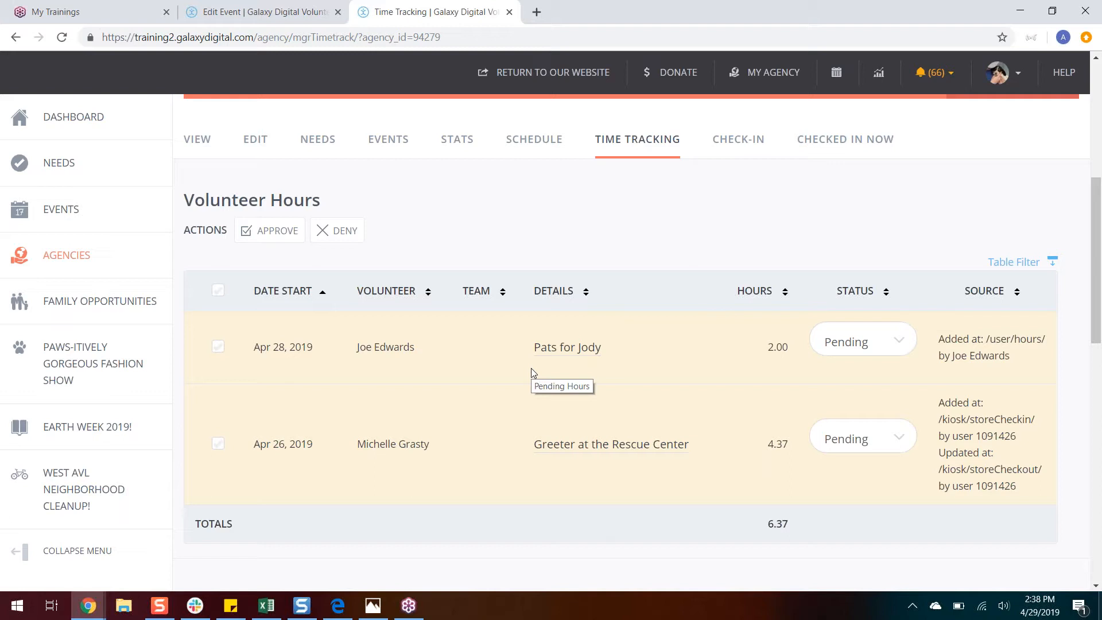
Step: Try selecting all pending hour entries at once and each one individually, clearing the selection each time
click(221, 294)
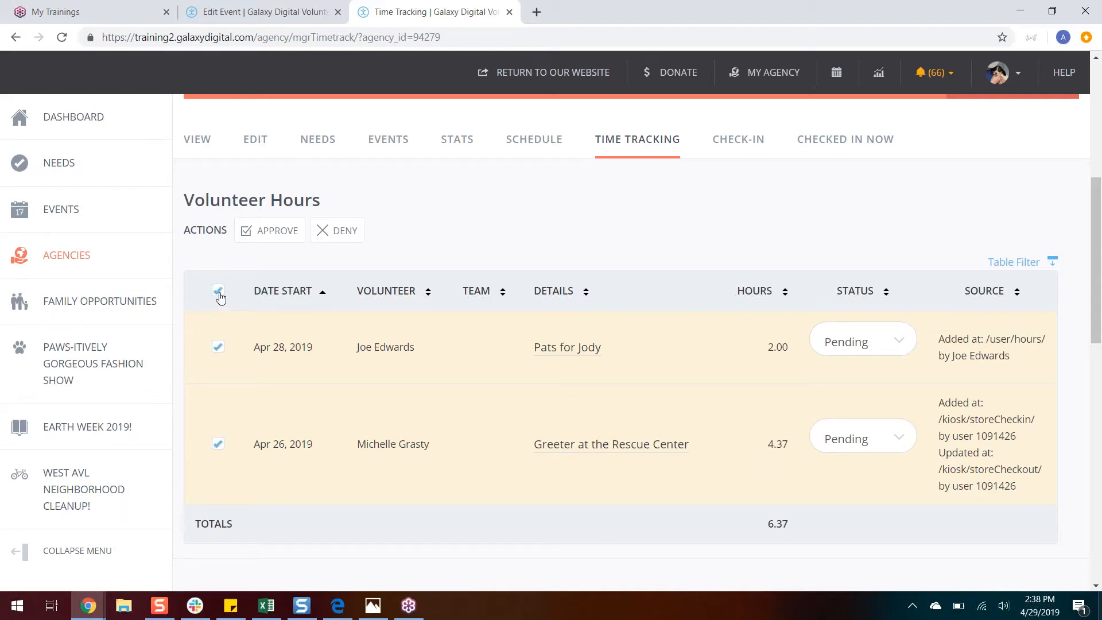
click(221, 294)
click(223, 348)
click(219, 446)
click(218, 346)
click(218, 447)
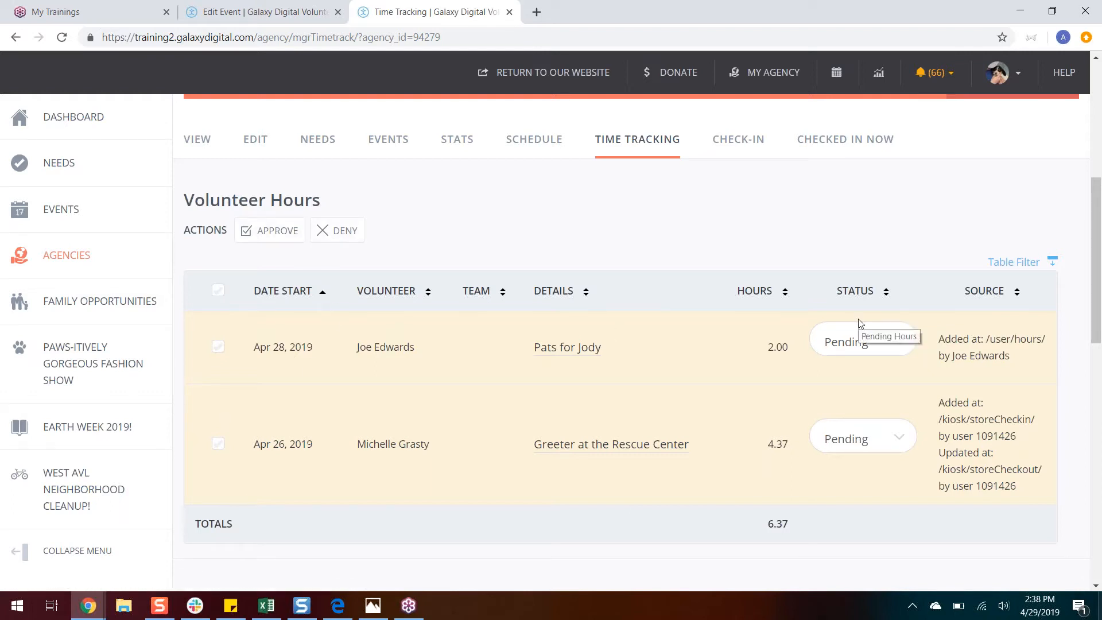
Step: Approve the pending 2.00 volunteer hours dated Apr 28, 2019 for "Pats for Jody"
click(899, 348)
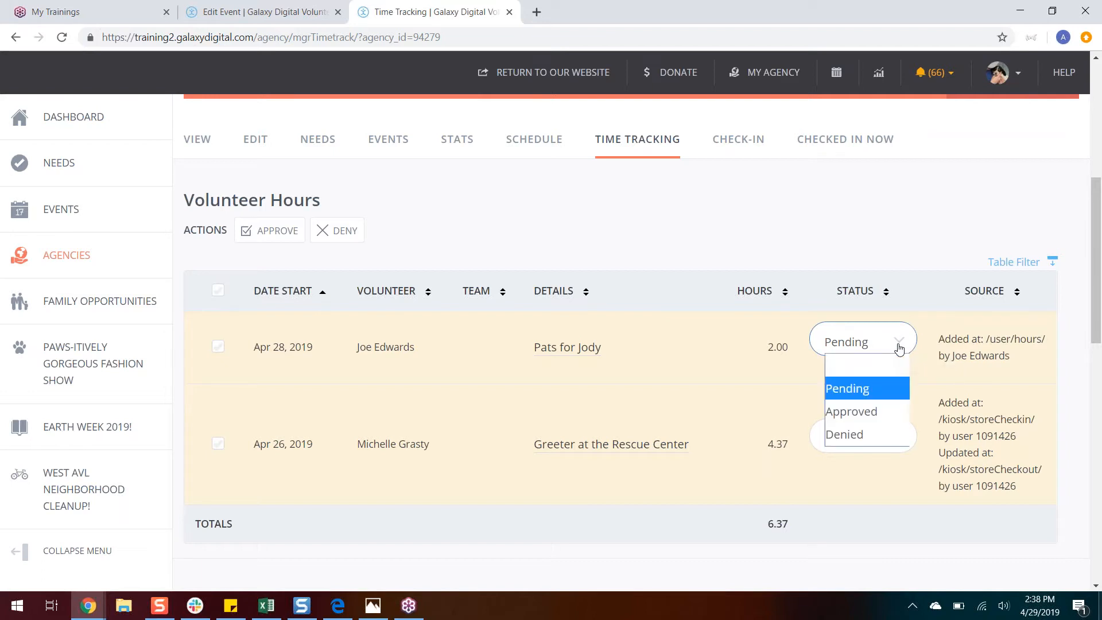
click(880, 412)
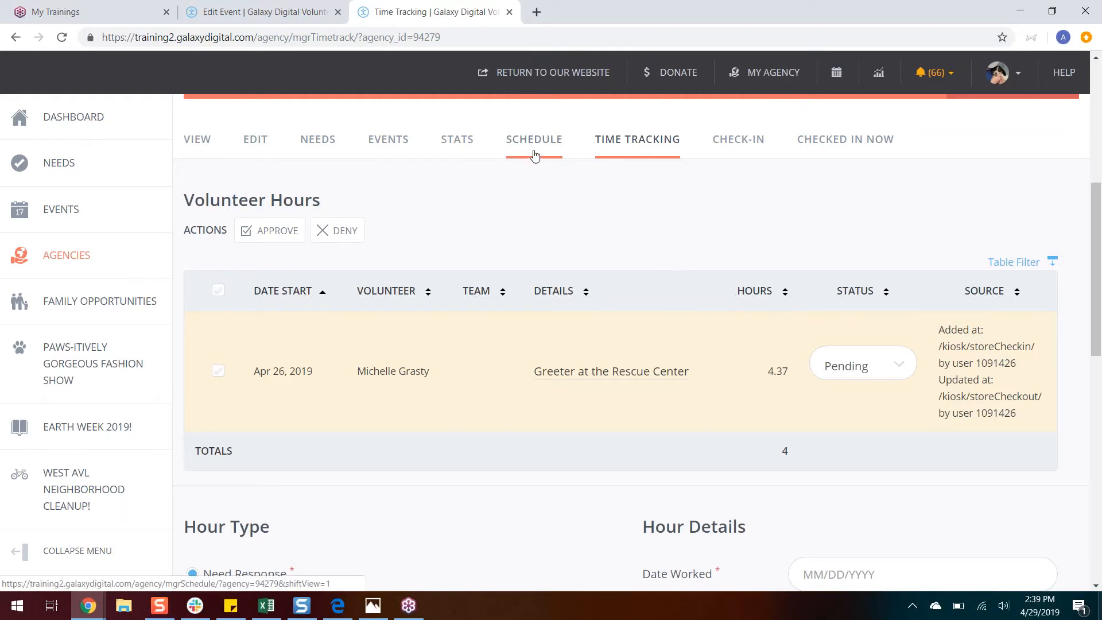
Step: Open the agency's stats and run them with the start date set to 01/01/2019
click(453, 155)
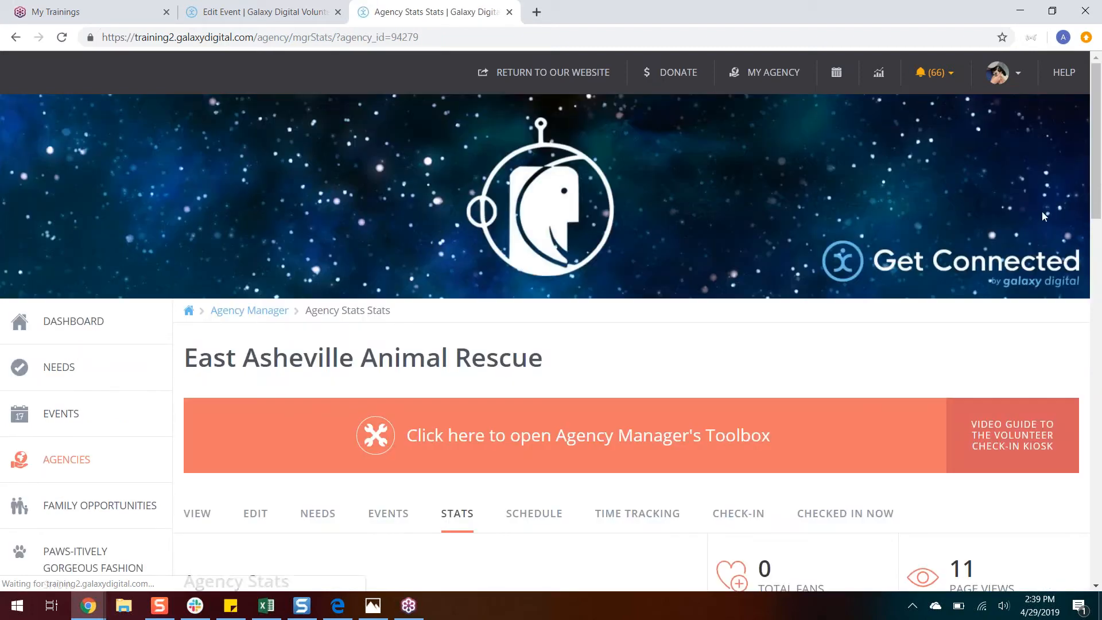
drag(1096, 191, 1089, 251)
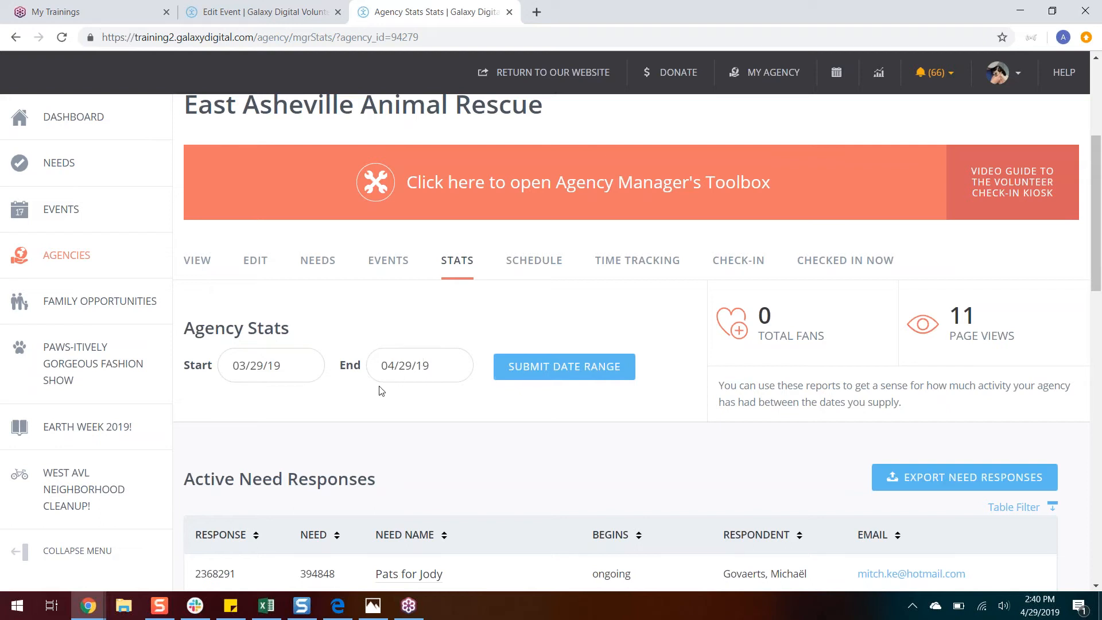
click(310, 369)
click(230, 396)
click(231, 396)
click(230, 396)
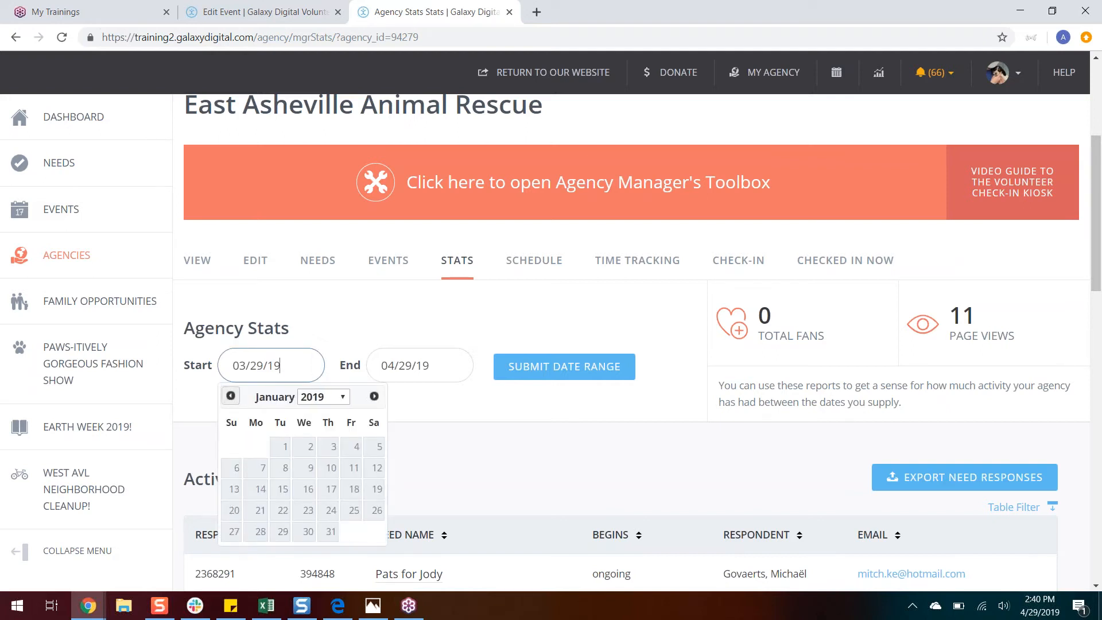
click(282, 446)
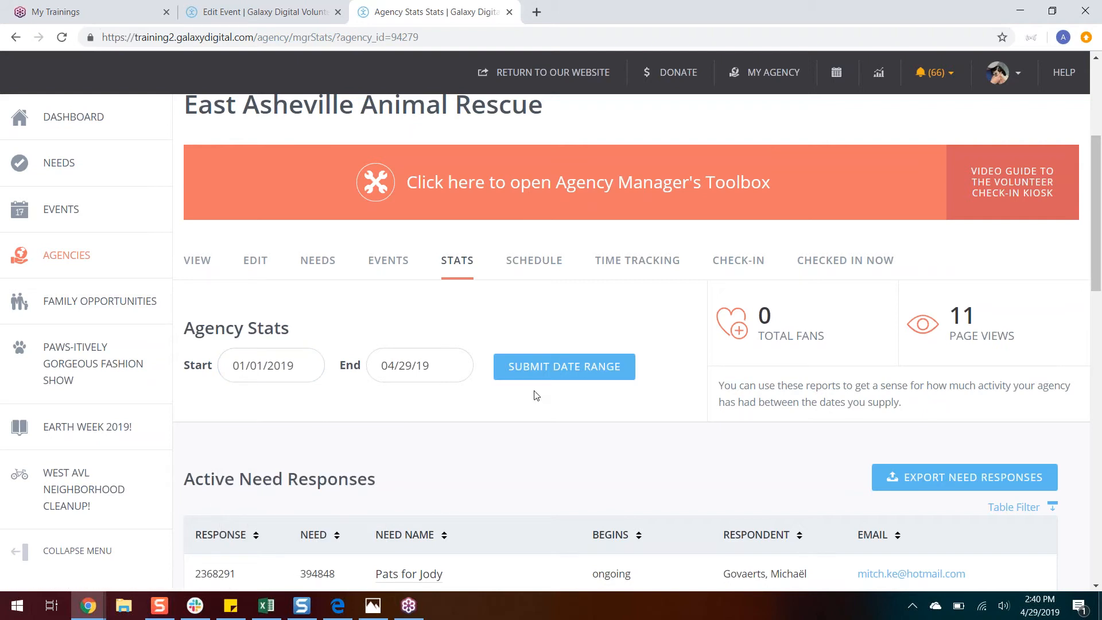
click(586, 365)
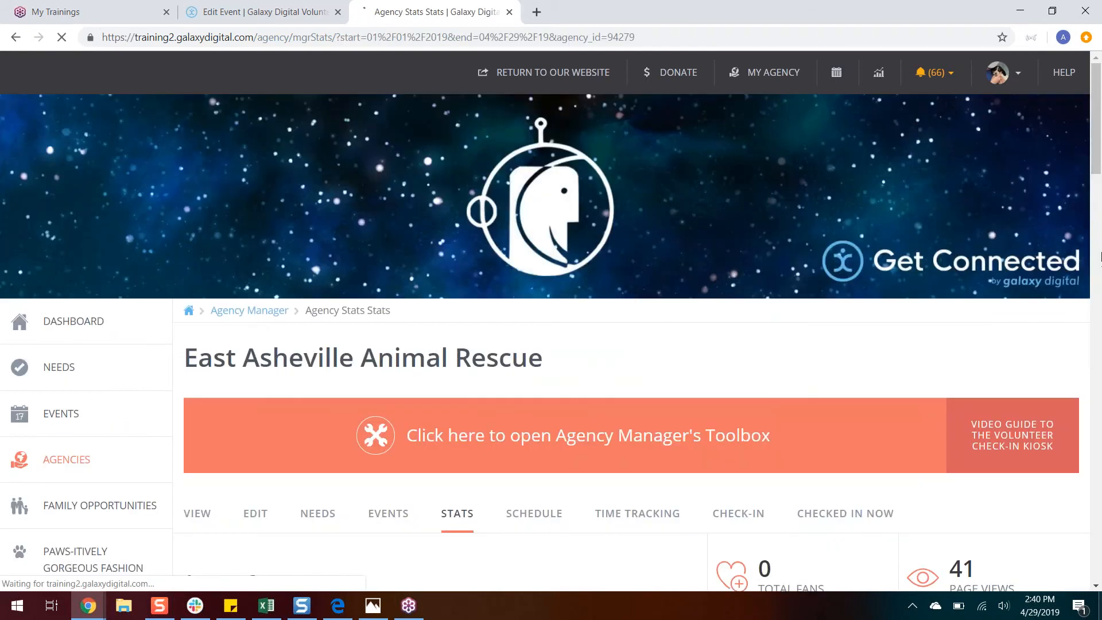
Step: Examine the fan and page view figures and the Active Need Responses table for the chosen date range
scroll(1098, 241, down, 5)
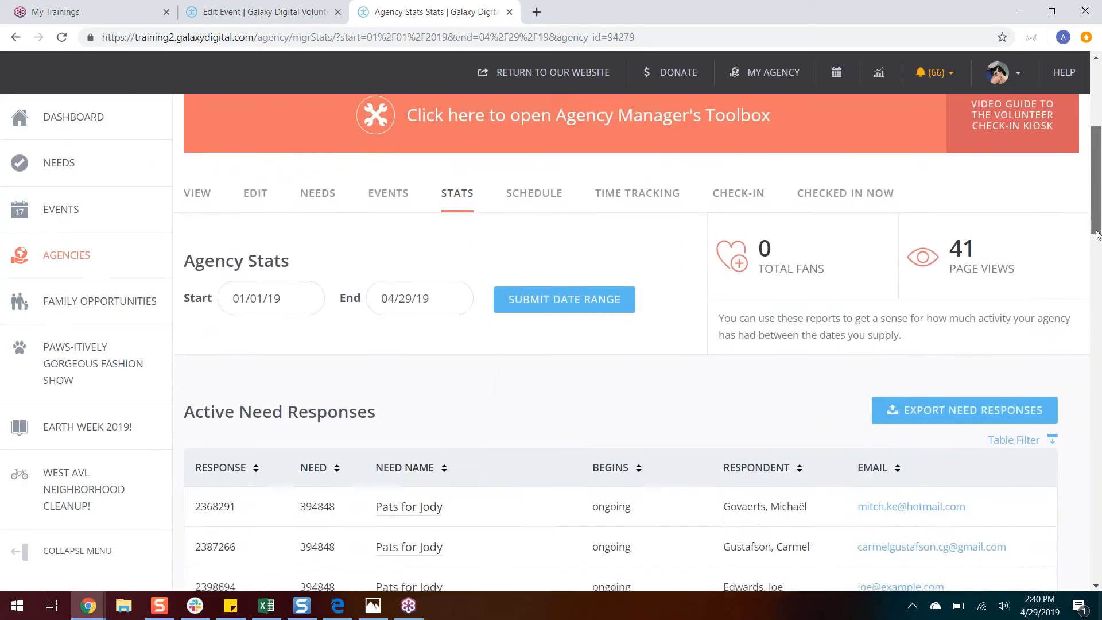
scroll(1097, 232, down, 2)
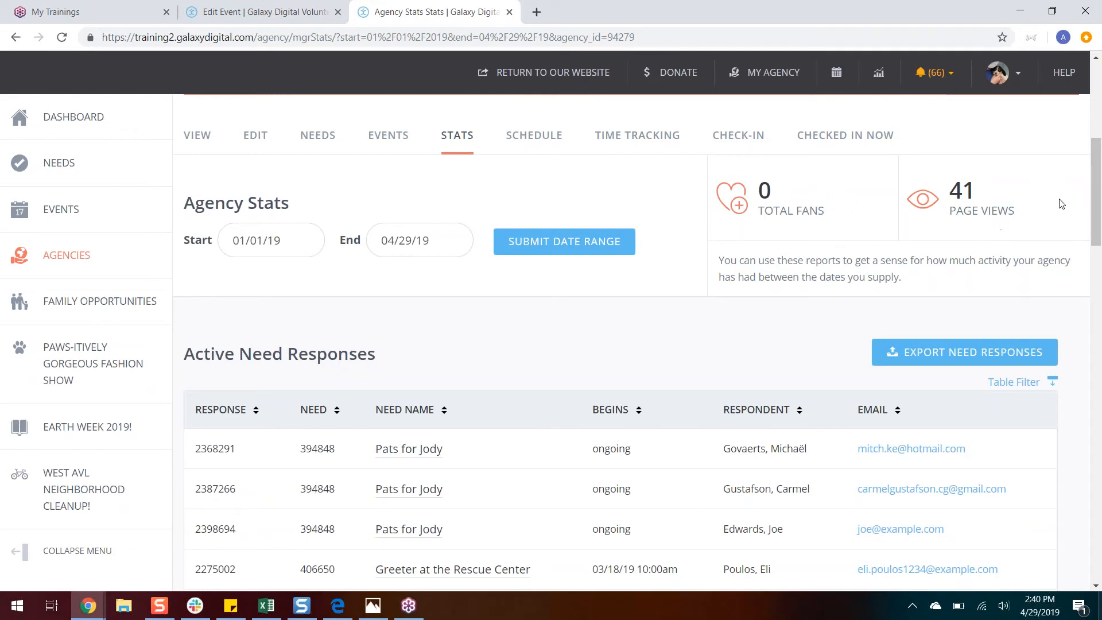
drag(1098, 189, 1093, 230)
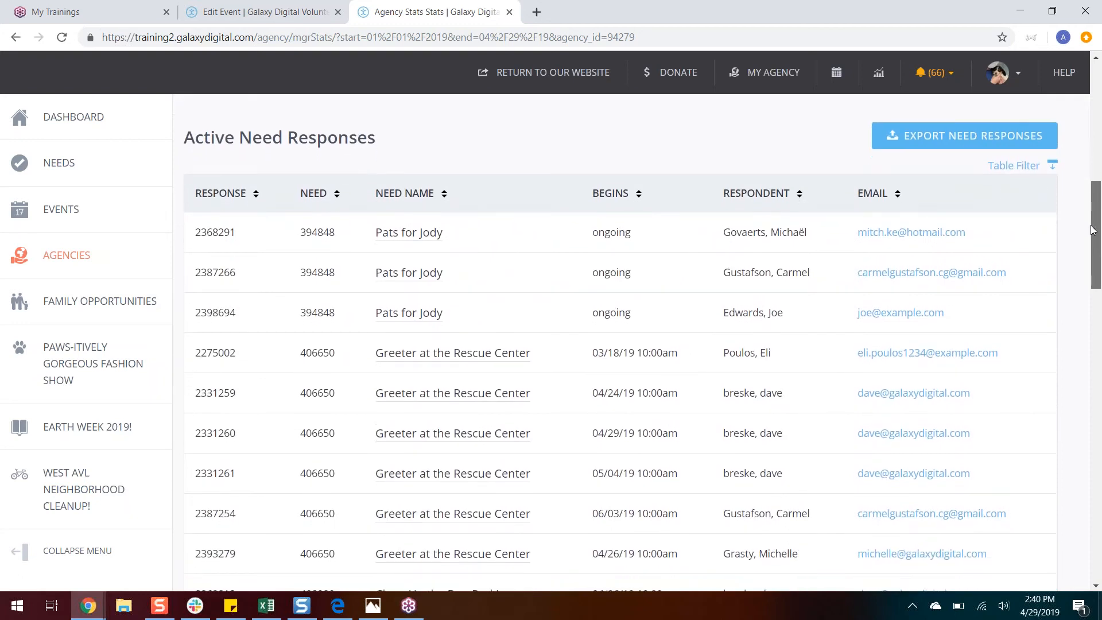
drag(1092, 229, 1093, 233)
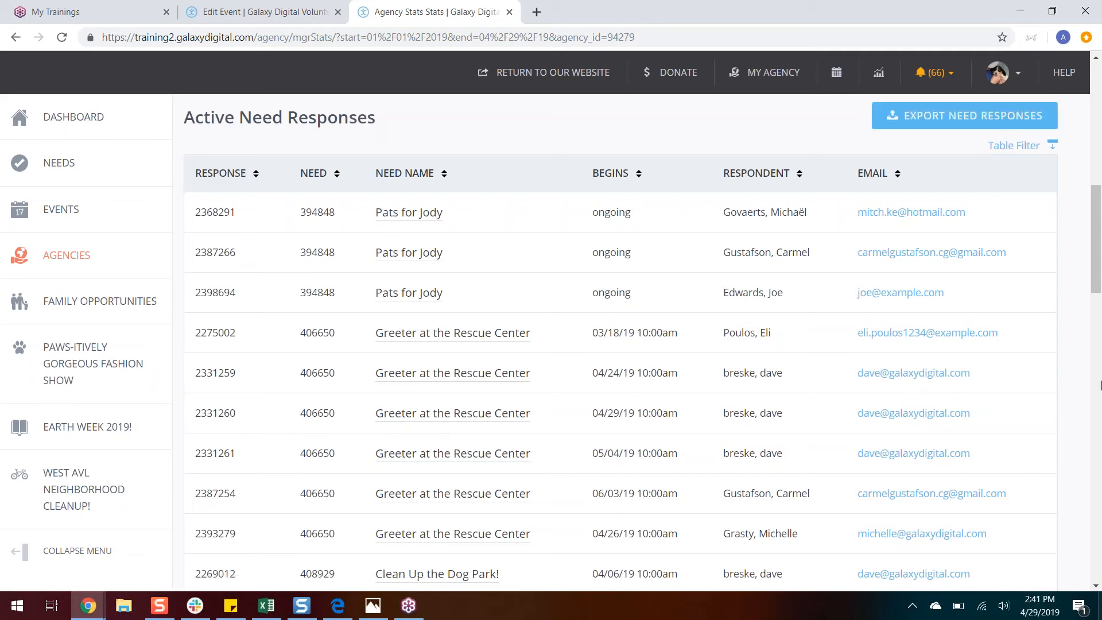
Step: Review the Active Need Hours table, checking the approval status and the 04/28/19 "Pats for Jody" entry, and return to the stats date range
drag(1101, 281, 1092, 436)
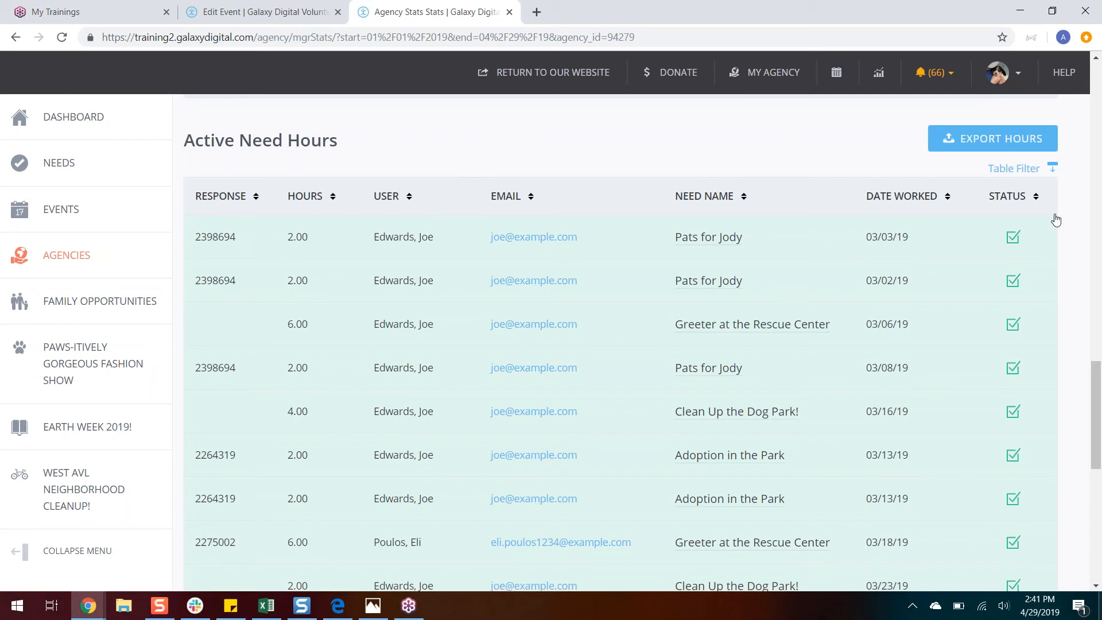
mouse_move(1013, 234)
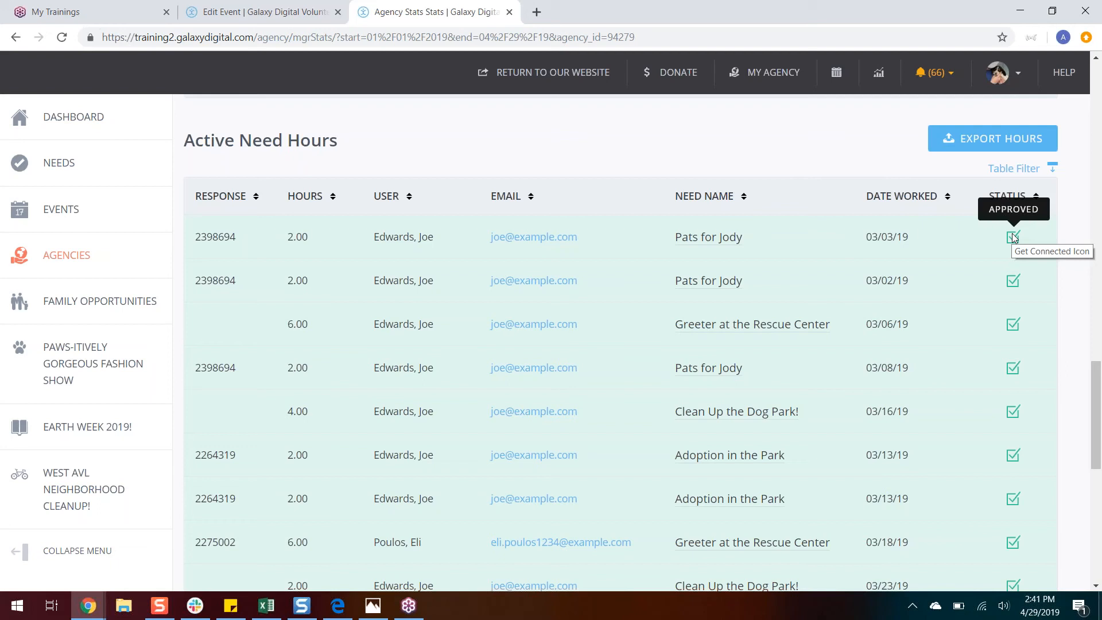
drag(1098, 372, 1089, 495)
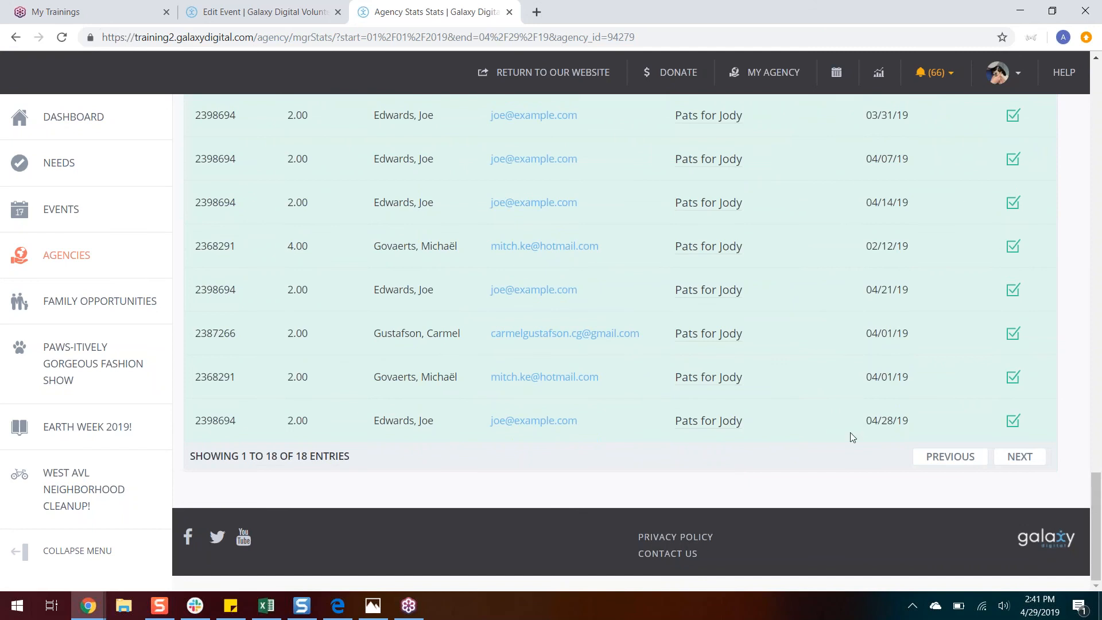
drag(906, 422, 869, 425)
click(608, 429)
drag(676, 422, 758, 423)
click(758, 423)
drag(1097, 491, 1098, 104)
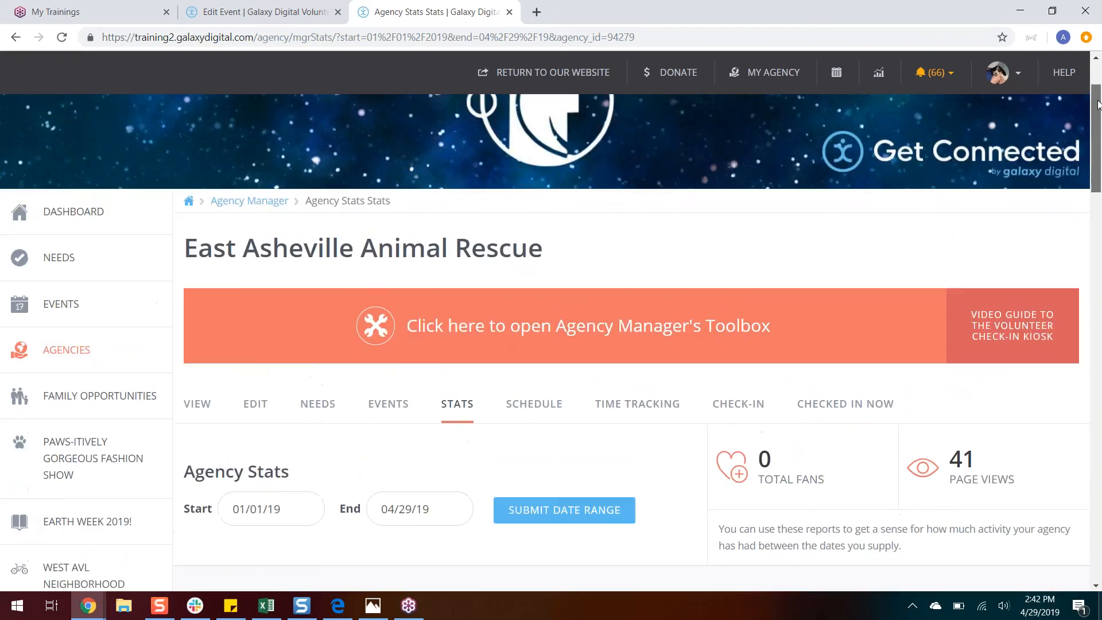